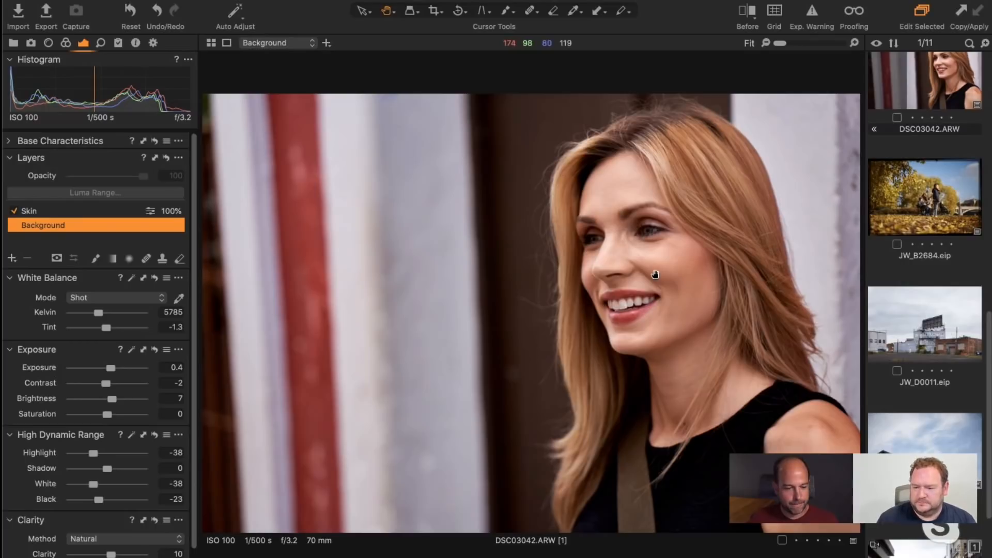
Hide the image browser and detach the Layers tool as a floating panel over the portrait
{"action": "left_click", "coordinate": [655, 275]}
{"action": "left_click_drag", "start_coordinate": [598, 270], "coordinate": [618, 270]}
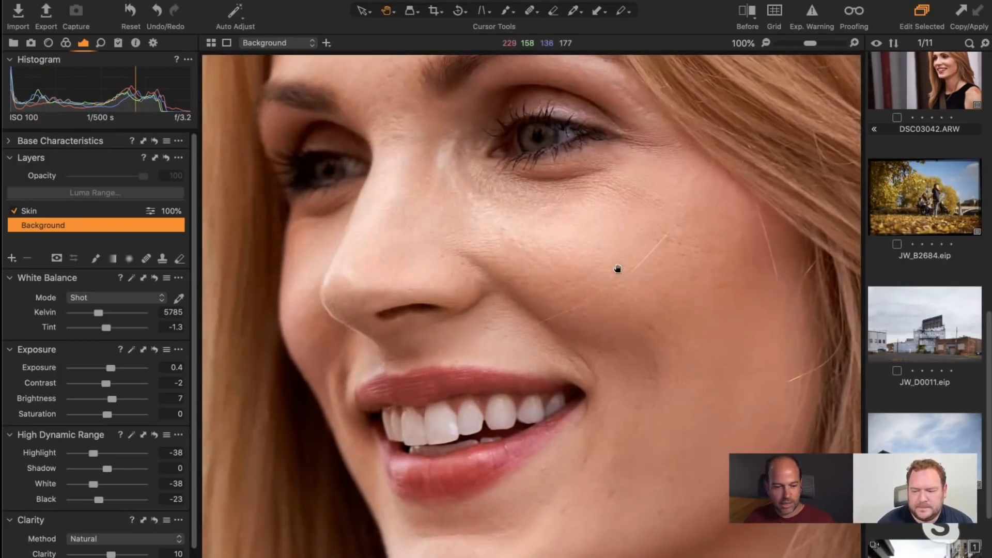
{"action": "key", "text": "super+shift+b"}
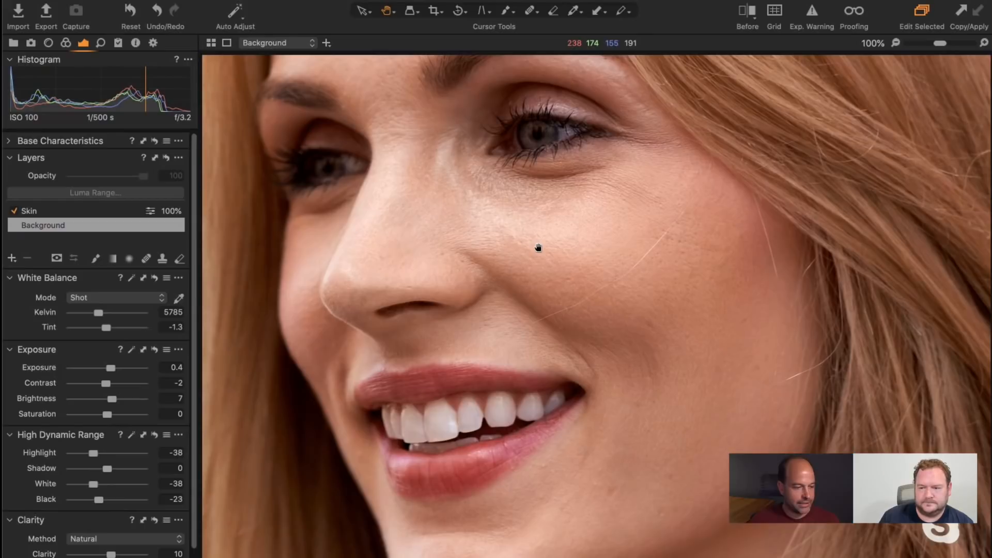
{"action": "left_click_drag", "start_coordinate": [98, 158], "coordinate": [310, 151]}
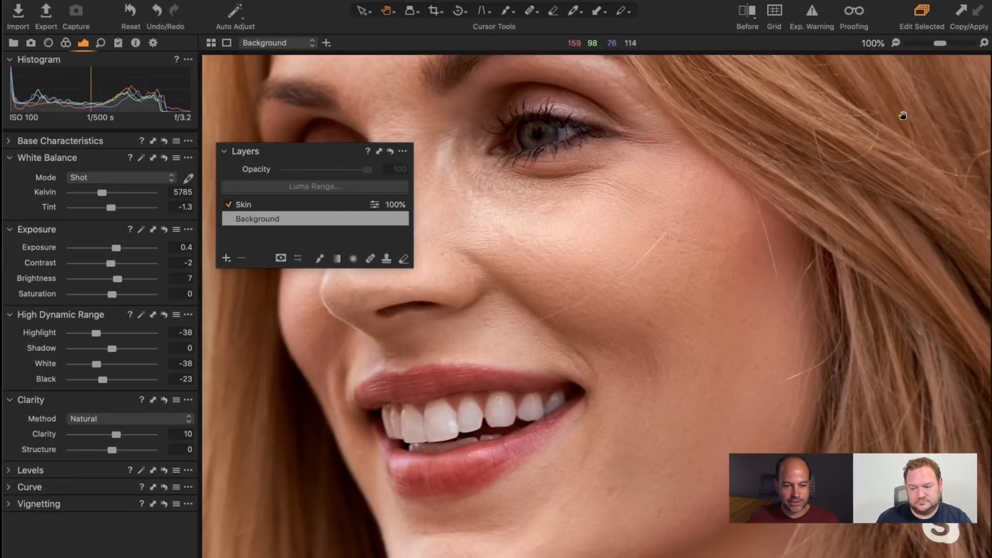
Activate the Heal brush for the portrait's skin and reduce the brush size to 33
{"action": "left_click", "coordinate": [950, 45]}
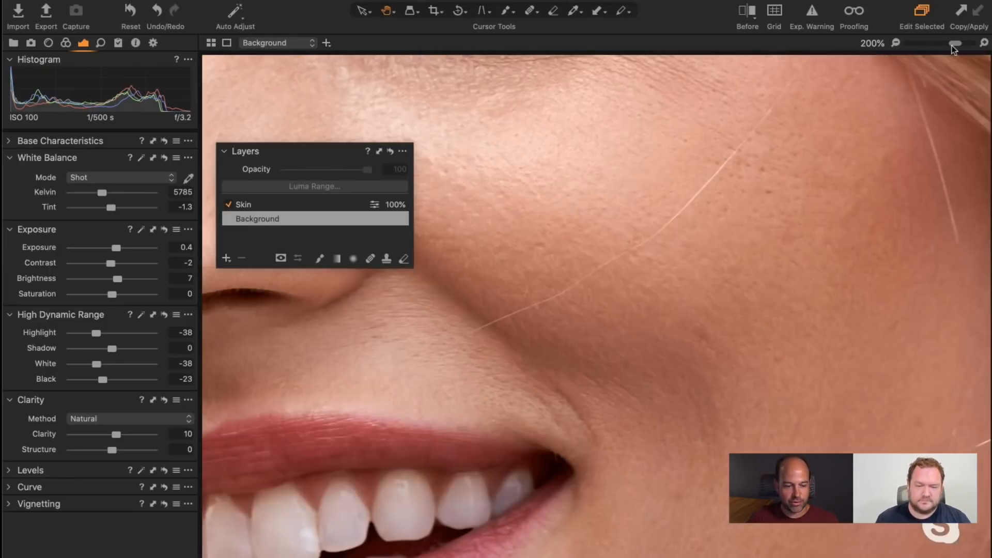
{"action": "left_click_drag", "start_coordinate": [498, 255], "coordinate": [760, 328]}
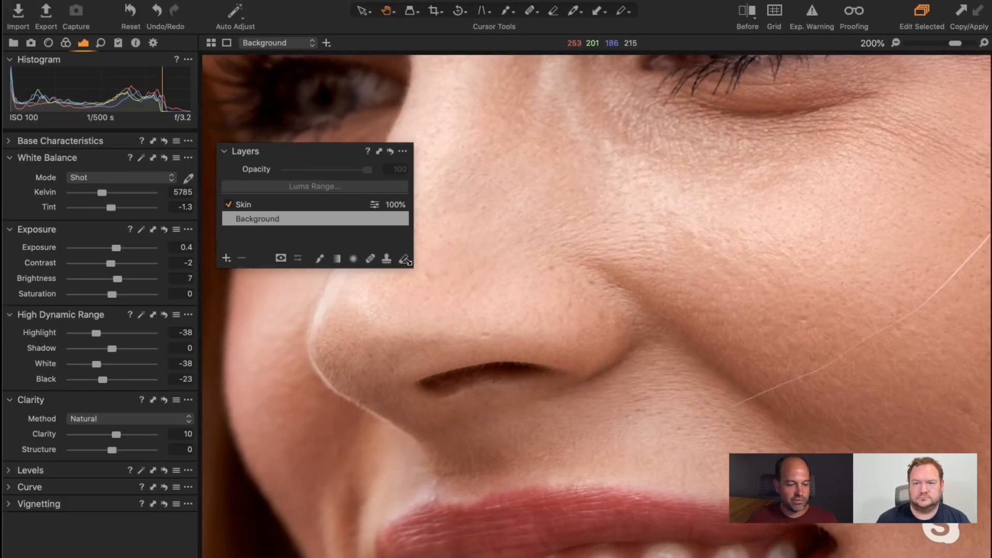
{"action": "left_click", "coordinate": [227, 259]}
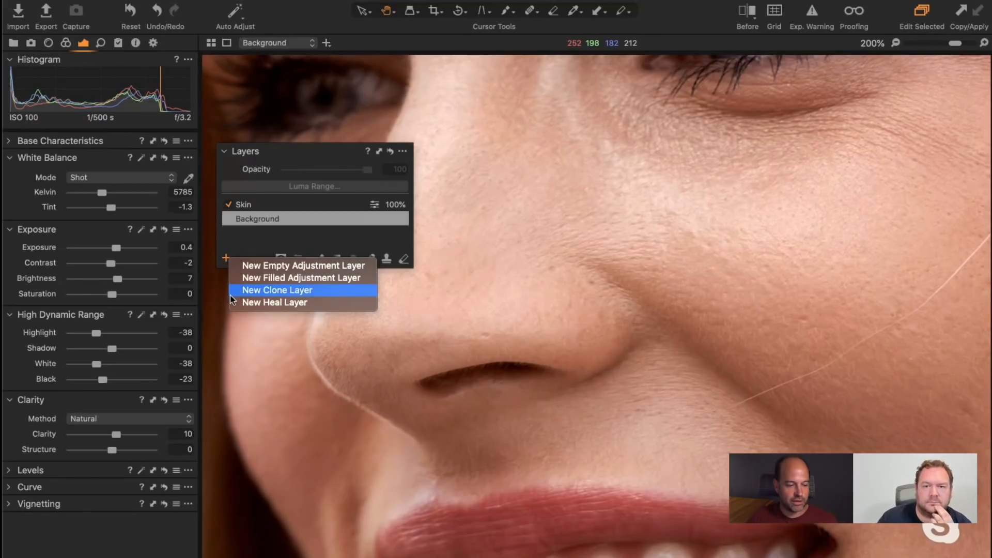
{"action": "left_click", "coordinate": [378, 229]}
{"action": "left_click", "coordinate": [369, 259]}
{"action": "left_click", "coordinate": [387, 260]}
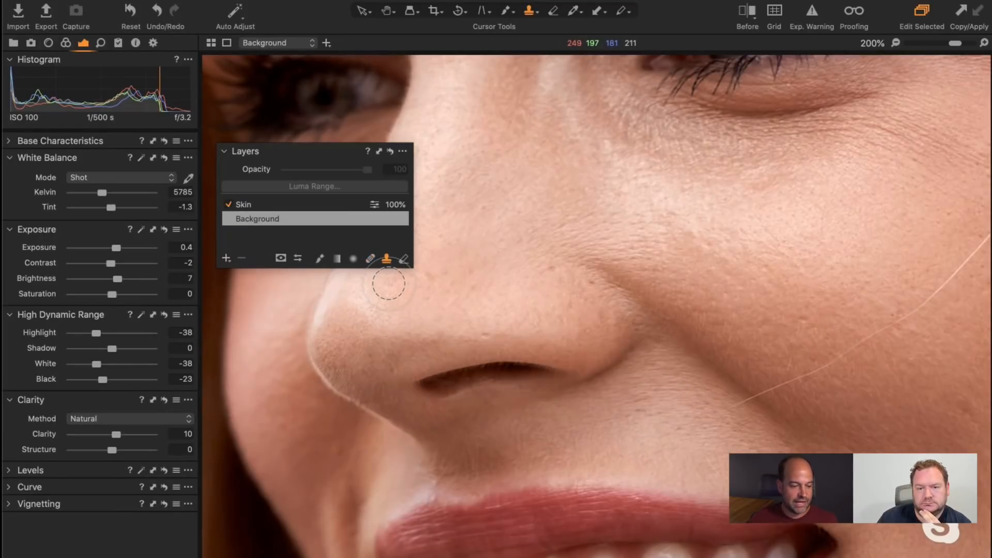
{"action": "left_click", "coordinate": [370, 260]}
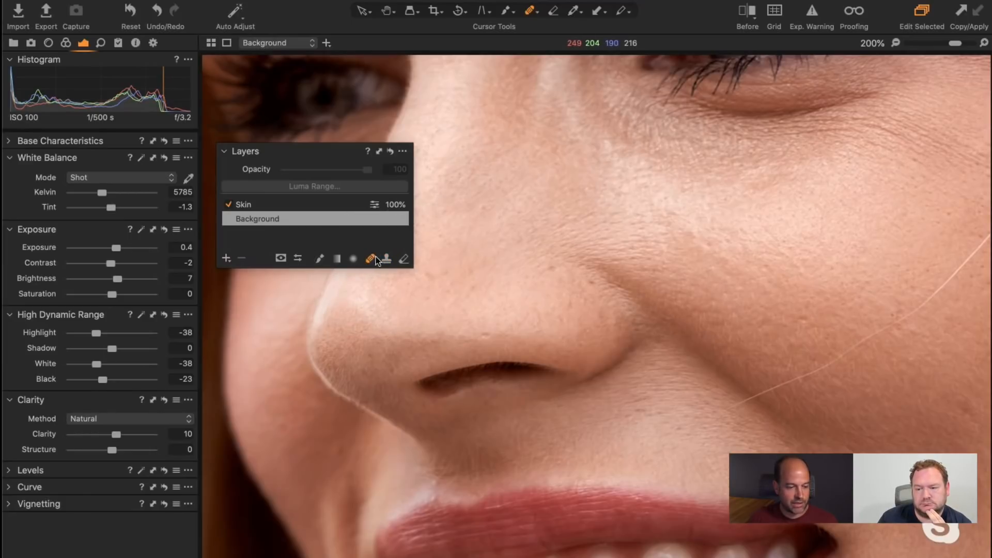
{"action": "right_click", "coordinate": [528, 252]}
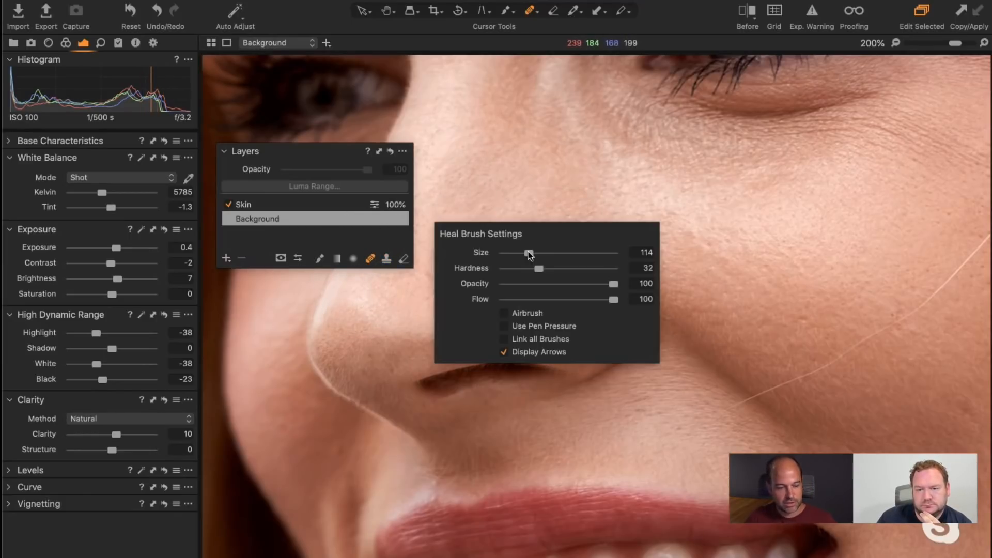
{"action": "left_click_drag", "start_coordinate": [529, 252], "coordinate": [519, 253]}
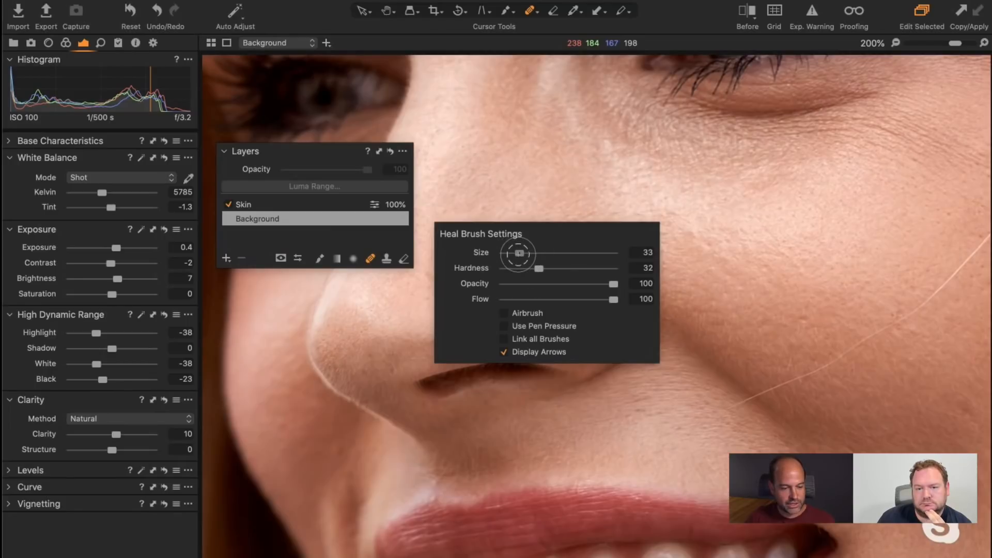
Heal the four small blemishes on the tip, side and nostril edge of the woman's nose
{"action": "mouse_move", "coordinate": [501, 322]}
{"action": "left_mouse_down"}
{"action": "mouse_move", "coordinate": [505, 304]}
{"action": "mouse_move", "coordinate": [607, 239]}
{"action": "left_mouse_up"}
{"action": "left_click", "coordinate": [593, 249]}
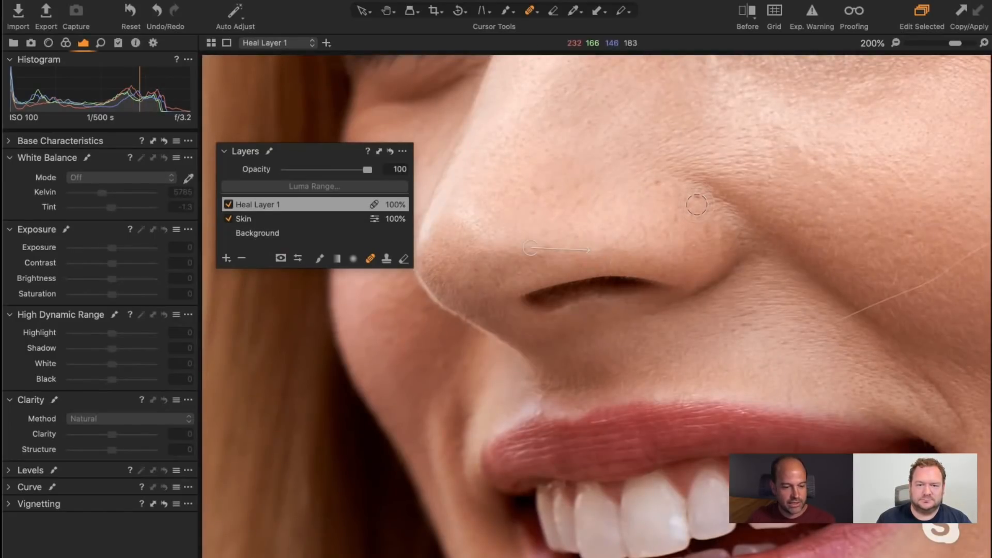
{"action": "left_click", "coordinate": [653, 181]}
{"action": "left_click", "coordinate": [537, 186]}
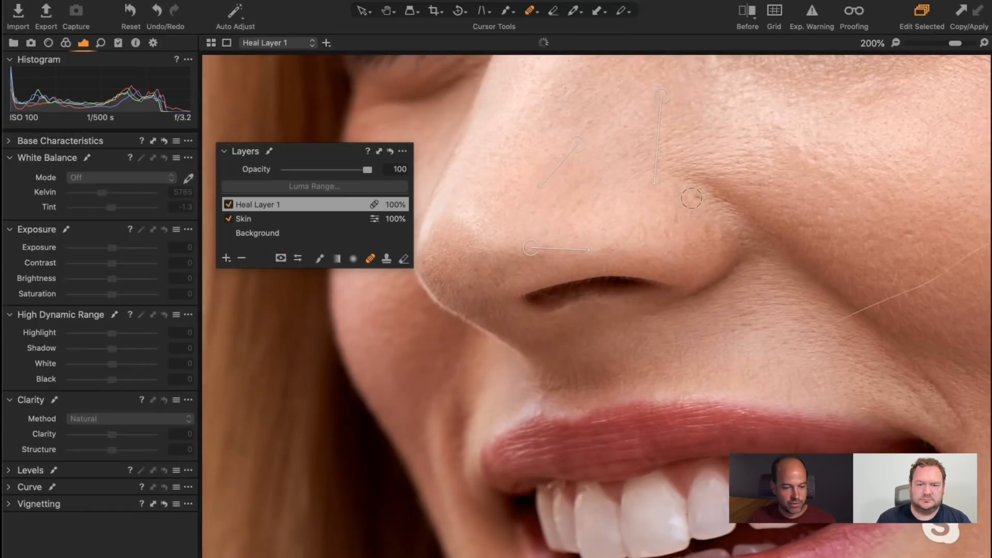
{"action": "left_click", "coordinate": [691, 198]}
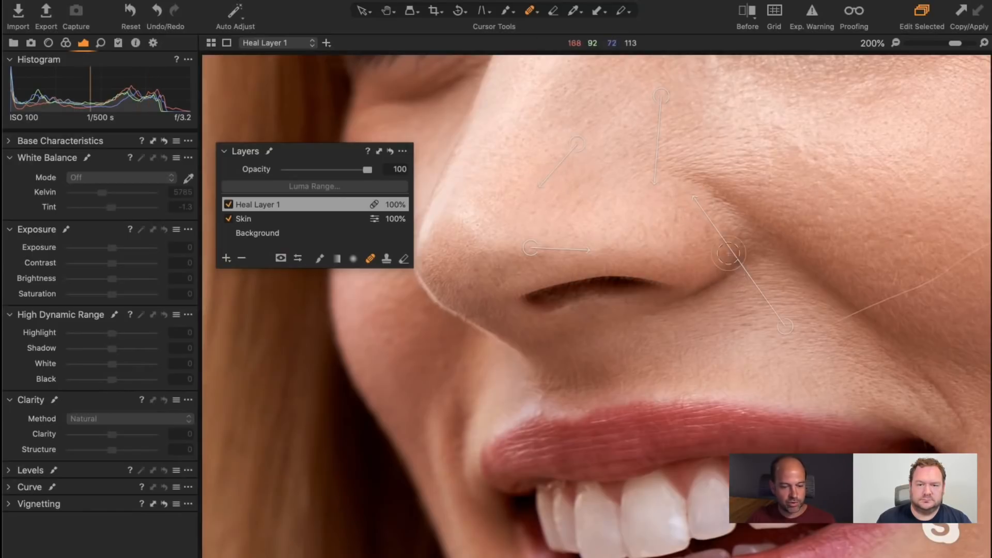
Heal two blemishes on the upper cheek below the eye, on either side of the stray hair
{"action": "mouse_move", "coordinate": [865, 217]}
{"action": "left_mouse_down"}
{"action": "mouse_move", "coordinate": [766, 261]}
{"action": "mouse_move", "coordinate": [643, 295]}
{"action": "left_mouse_up"}
{"action": "left_click", "coordinate": [789, 182]}
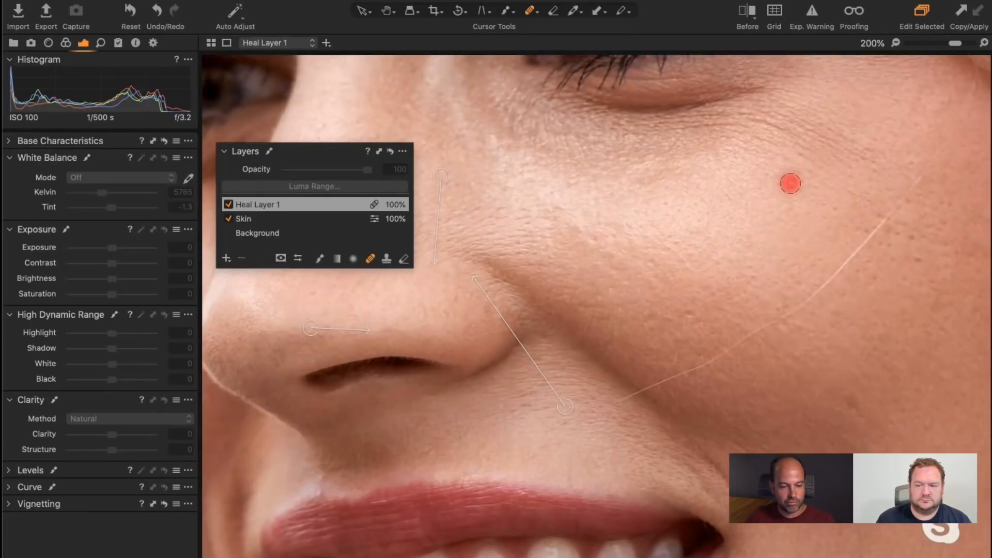
{"action": "left_click", "coordinate": [905, 256]}
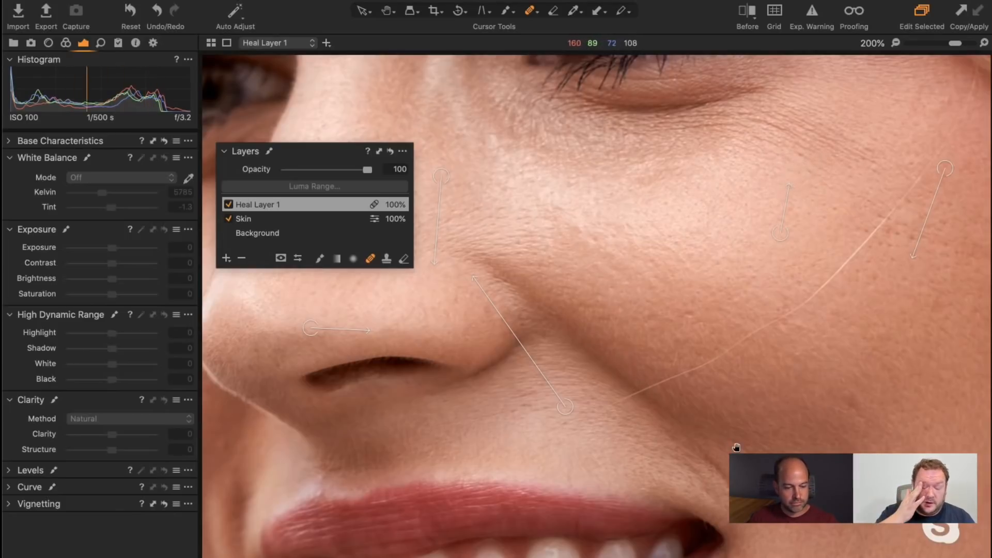
Heal the spots on the chin and lower cheek around the corner of the mouth
{"action": "scroll", "coordinate": [664, 159], "scroll_direction": "down", "scroll_amount": 10}
{"action": "left_click", "coordinate": [665, 283]}
{"action": "left_click", "coordinate": [711, 311]}
{"action": "left_click", "coordinate": [772, 262]}
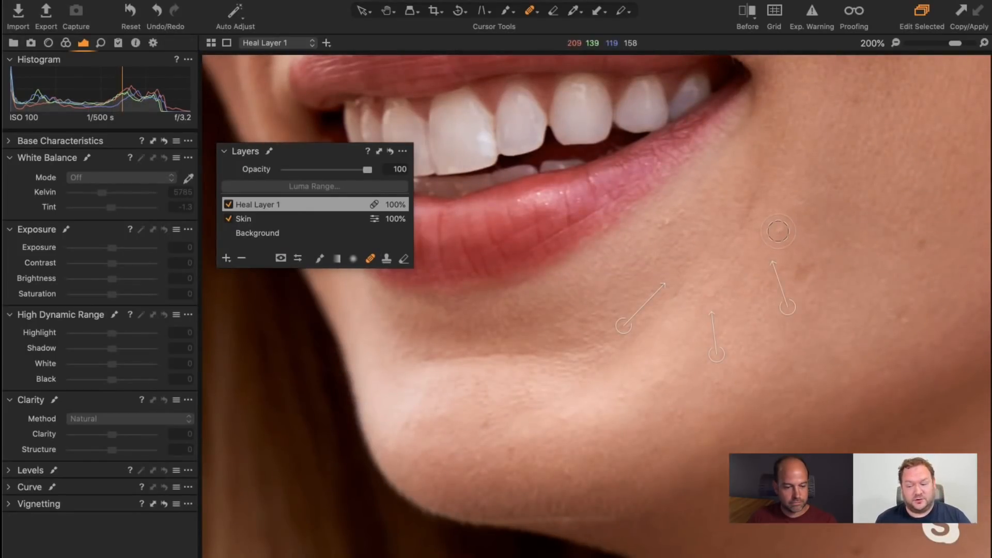
{"action": "left_click", "coordinate": [778, 231]}
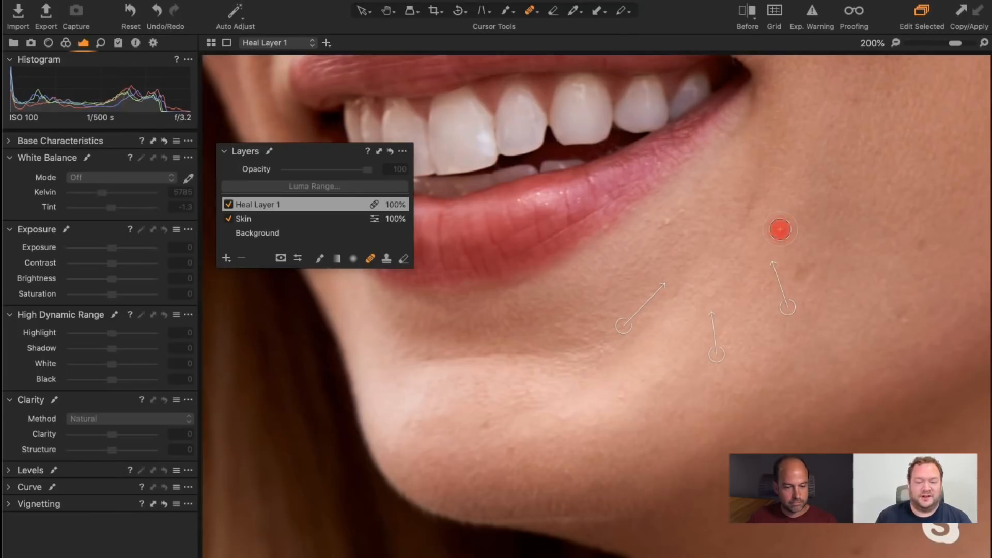
{"action": "left_click", "coordinate": [663, 223]}
{"action": "left_click", "coordinate": [900, 316]}
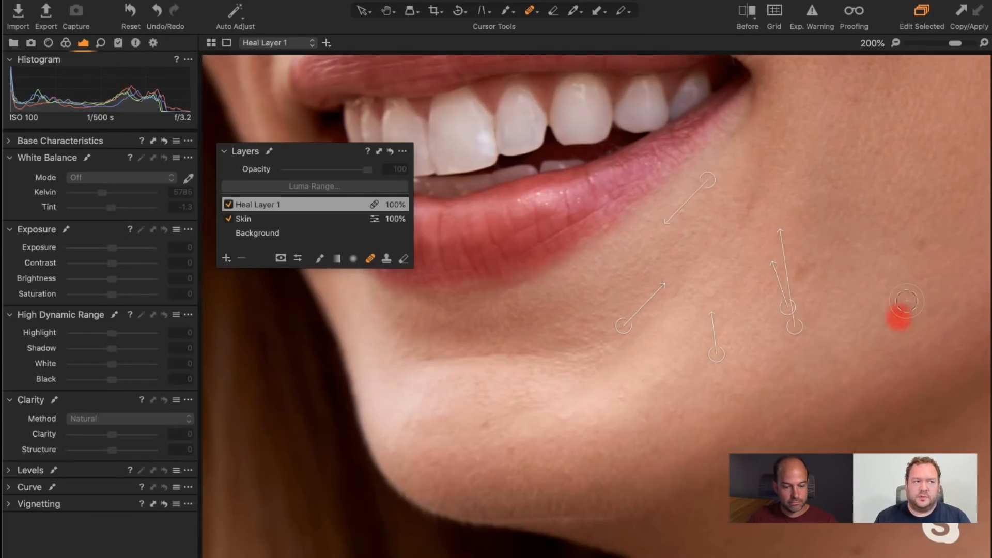
{"action": "left_click", "coordinate": [921, 242]}
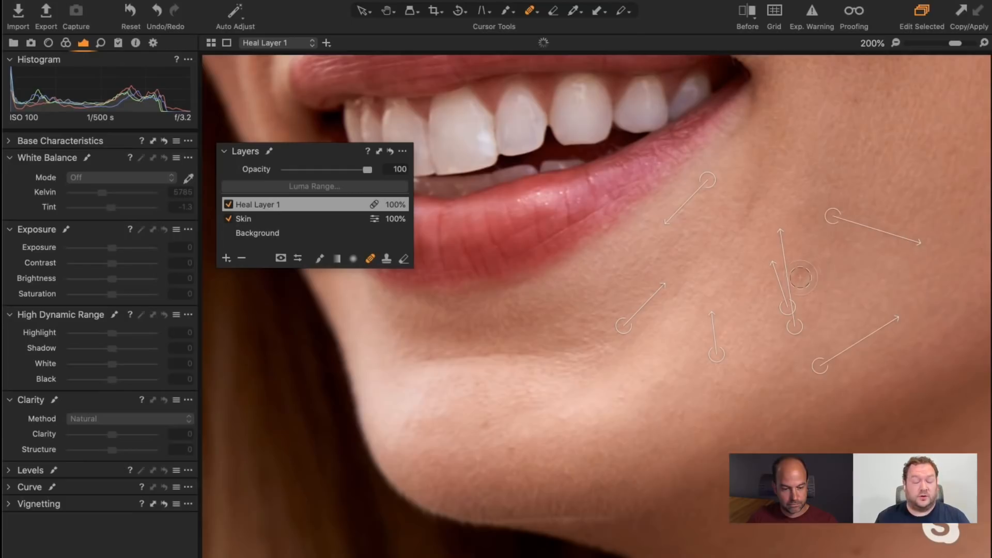
{"action": "left_click", "coordinate": [800, 274]}
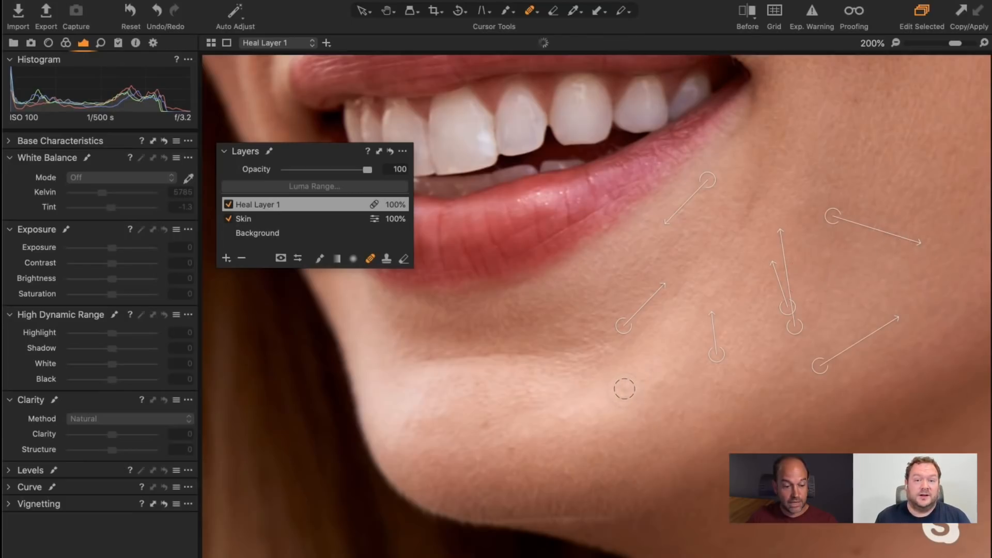
Reduce the Heal brush size to 14 and heal the tiny spots on the chin and beside the lower lip
{"action": "right_click", "coordinate": [612, 375]}
{"action": "left_click_drag", "start_coordinate": [609, 377], "coordinate": [605, 376]}
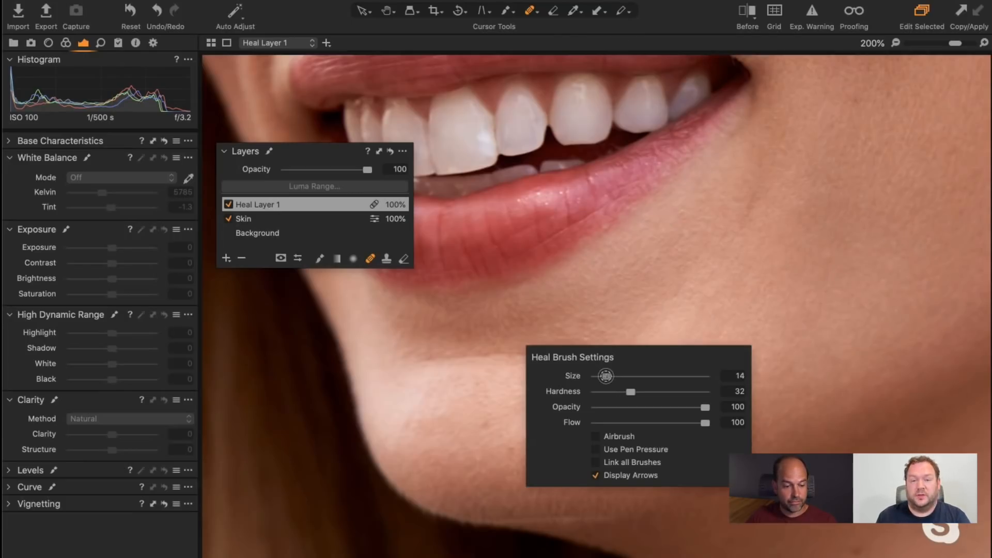
{"action": "left_click", "coordinate": [619, 396]}
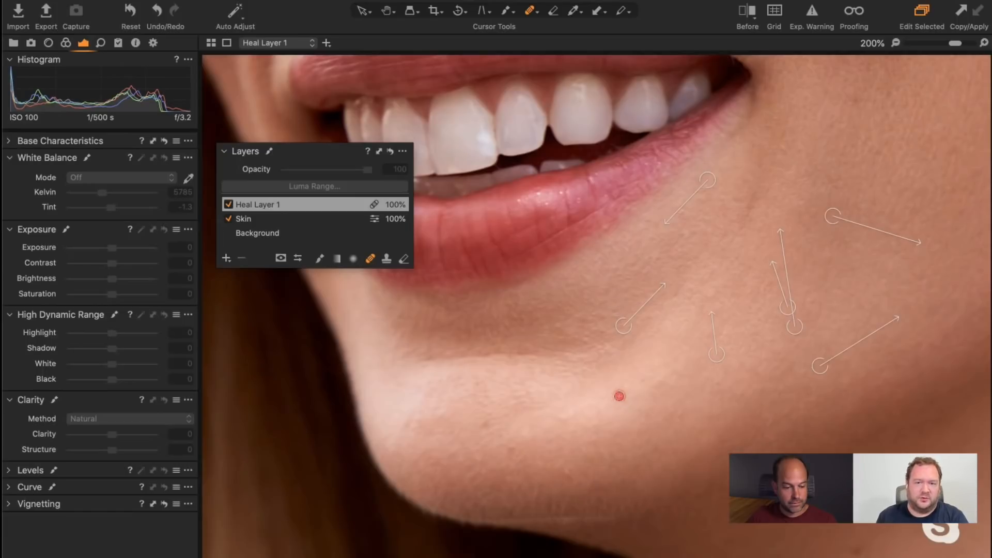
{"action": "left_click", "coordinate": [642, 381]}
{"action": "left_click", "coordinate": [488, 421]}
{"action": "left_click", "coordinate": [512, 451]}
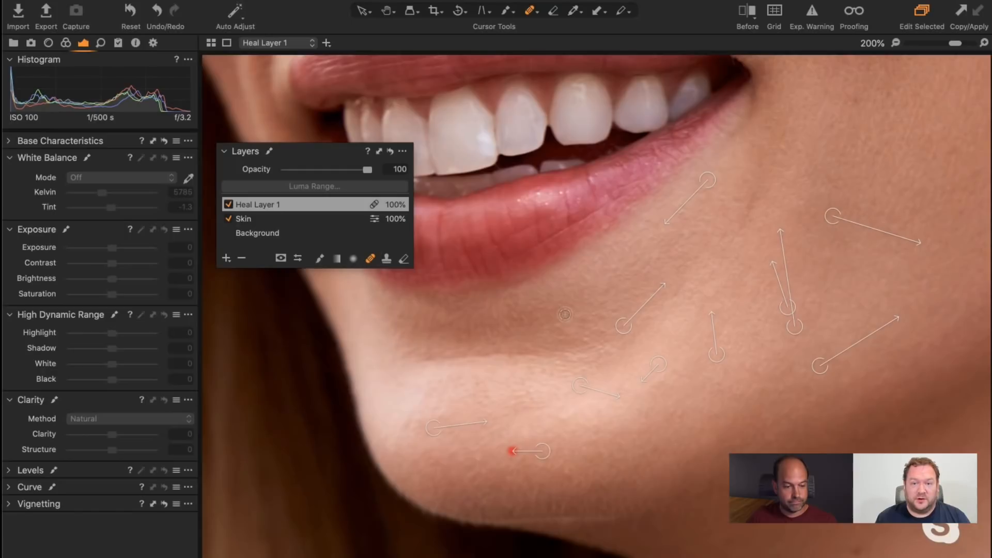
{"action": "left_click", "coordinate": [606, 227]}
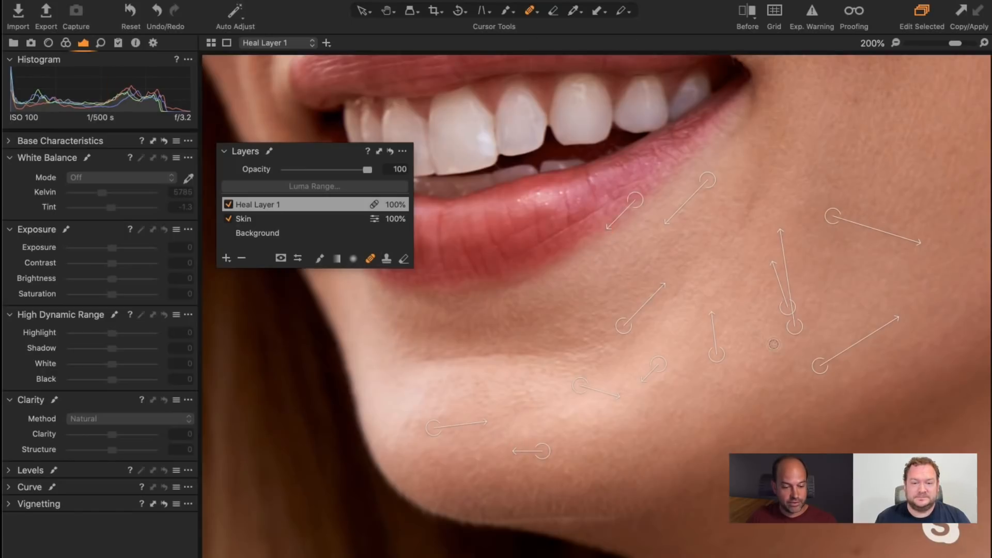
{"action": "left_click", "coordinate": [686, 236]}
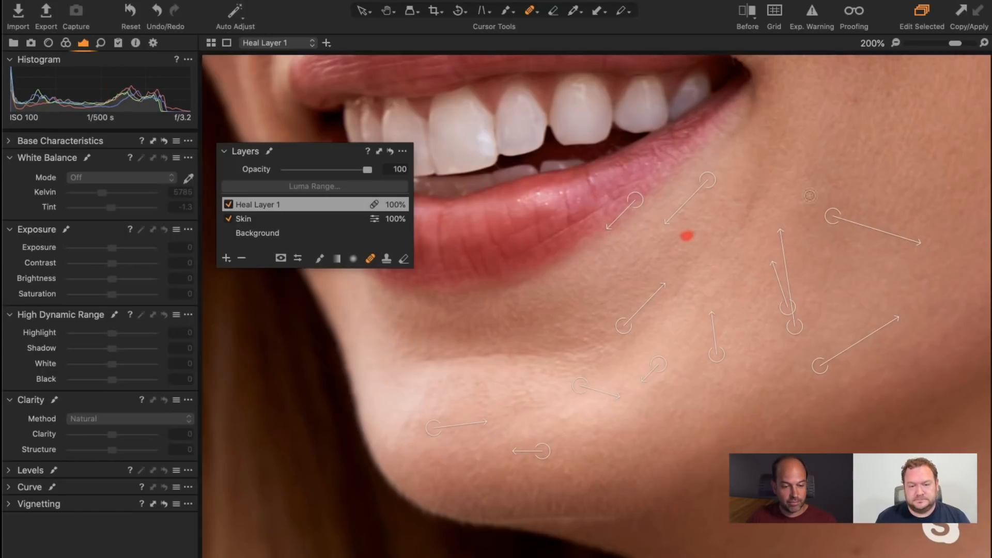
Heal the remaining small blemishes on the cheek between the smile line and the hair
{"action": "left_click_drag", "start_coordinate": [852, 132], "coordinate": [537, 347]}
{"action": "left_click", "coordinate": [723, 159]}
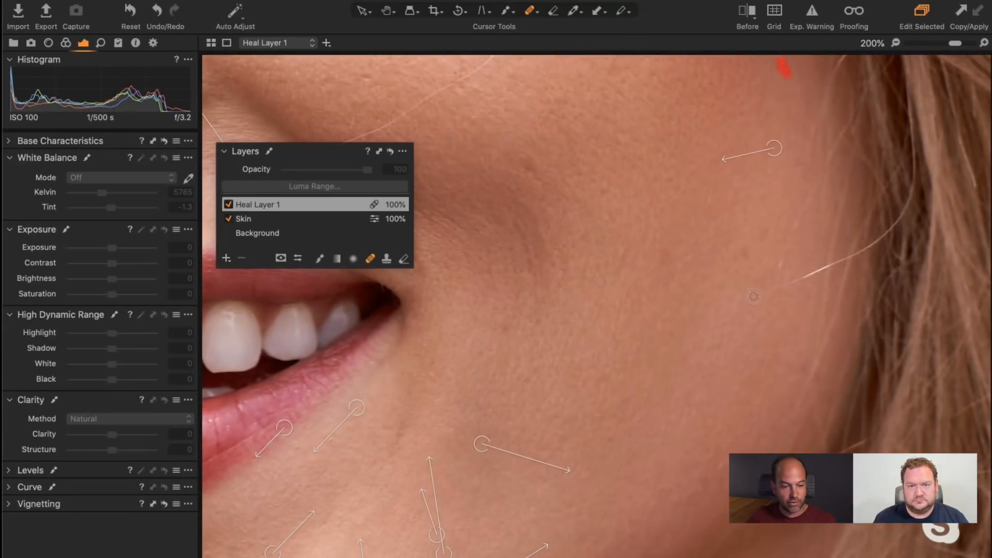
{"action": "left_click", "coordinate": [771, 299]}
{"action": "left_click", "coordinate": [528, 166]}
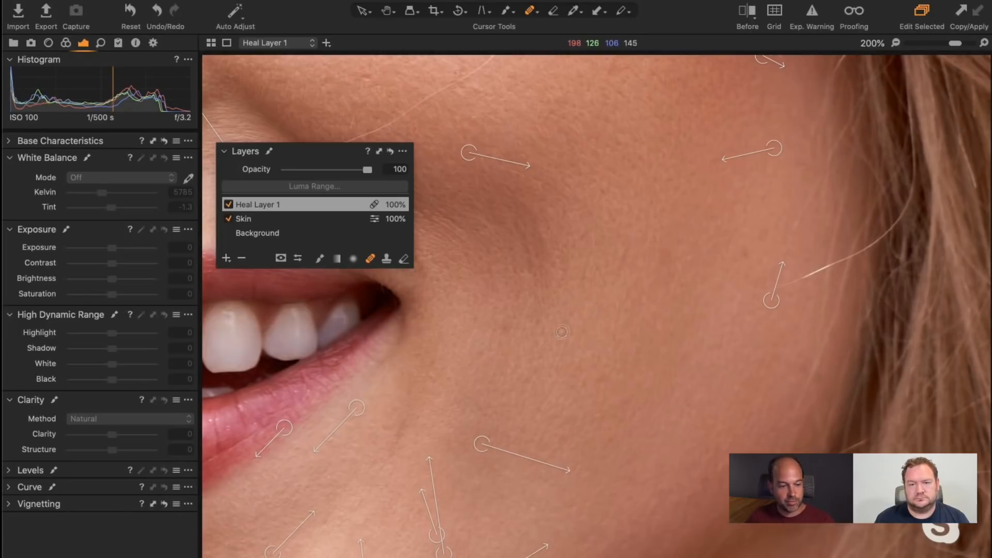
Paint a heal stroke over the lower end of the stray hair where it crosses the smile line
{"action": "left_click_drag", "start_coordinate": [589, 305], "coordinate": [881, 175]}
{"action": "left_click_drag", "start_coordinate": [648, 362], "coordinate": [800, 155]}
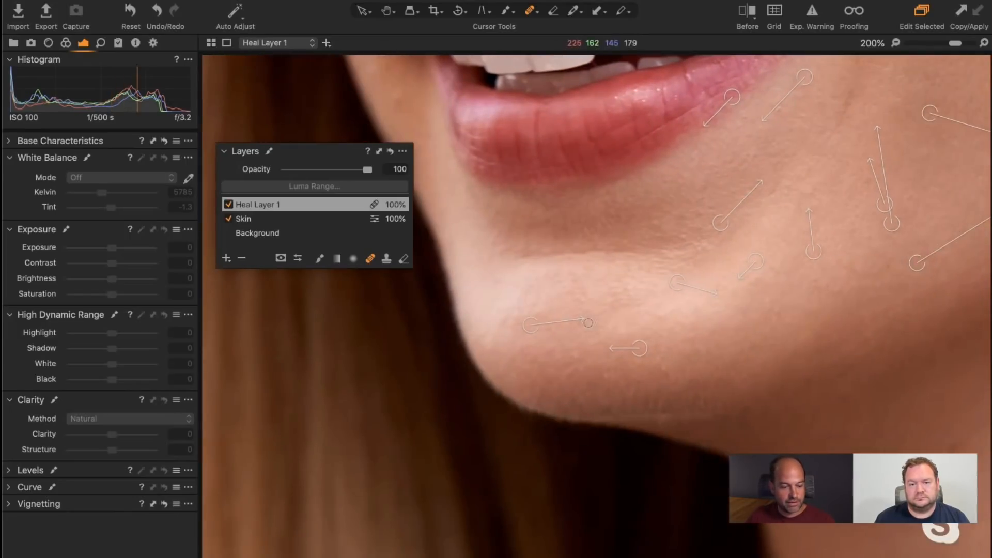
{"action": "left_click_drag", "start_coordinate": [899, 369], "coordinate": [576, 321]}
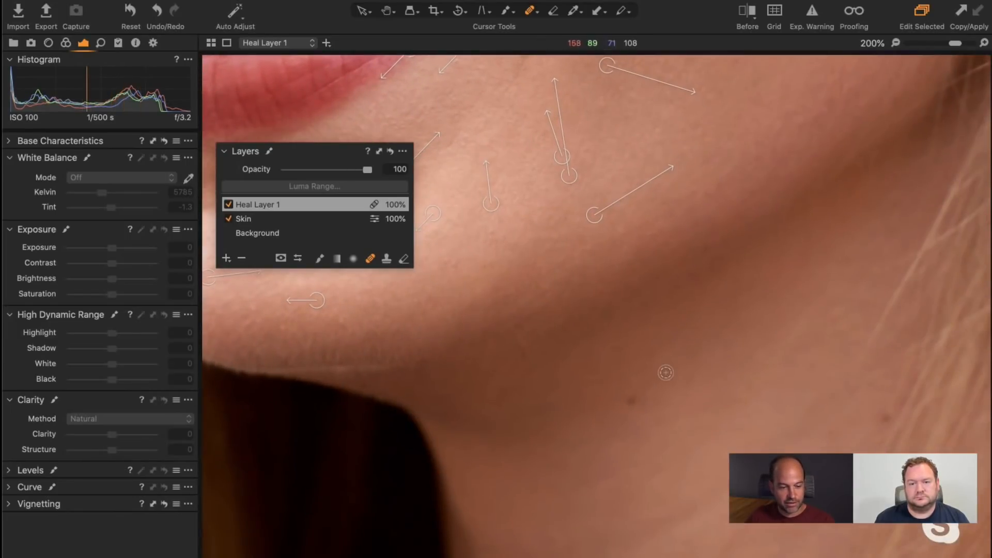
{"action": "scroll", "coordinate": [666, 372], "scroll_direction": "up", "scroll_amount": 10}
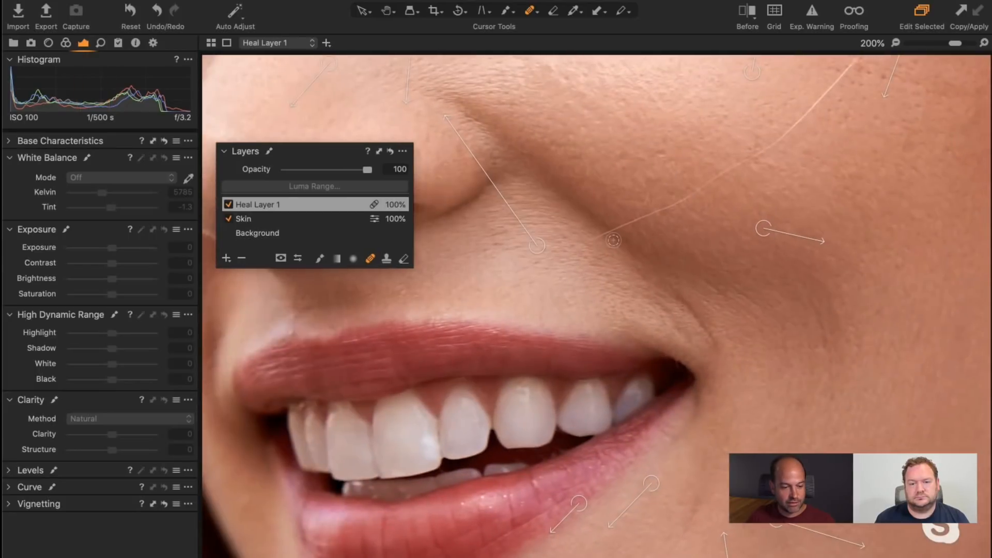
{"action": "left_click_drag", "start_coordinate": [574, 241], "coordinate": [623, 222]}
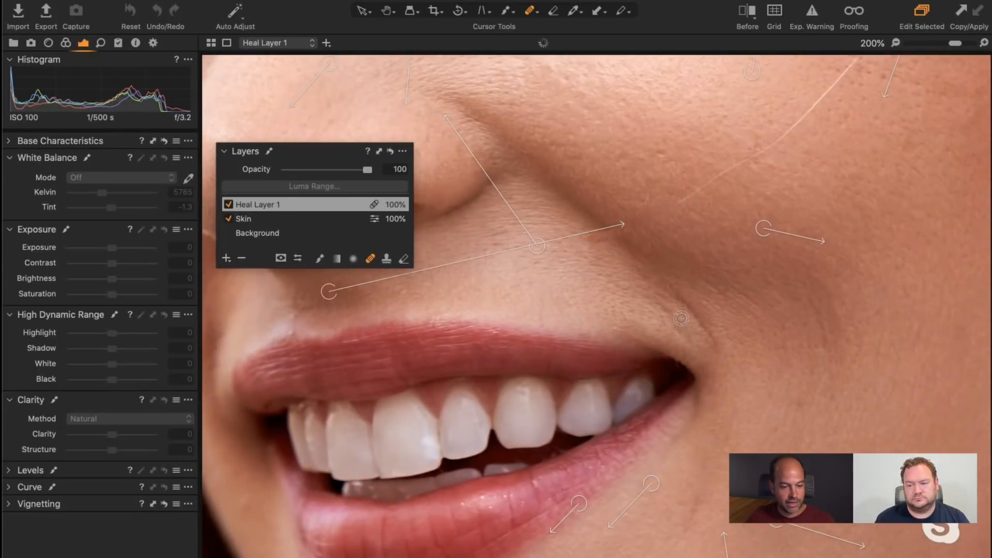
Move the source point of the stray-hair heal stroke to matching skin just below it along the smile line
{"action": "mouse_move", "coordinate": [331, 290]}
{"action": "left_mouse_down"}
{"action": "mouse_move", "coordinate": [667, 274]}
{"action": "mouse_move", "coordinate": [665, 257]}
{"action": "left_mouse_up"}
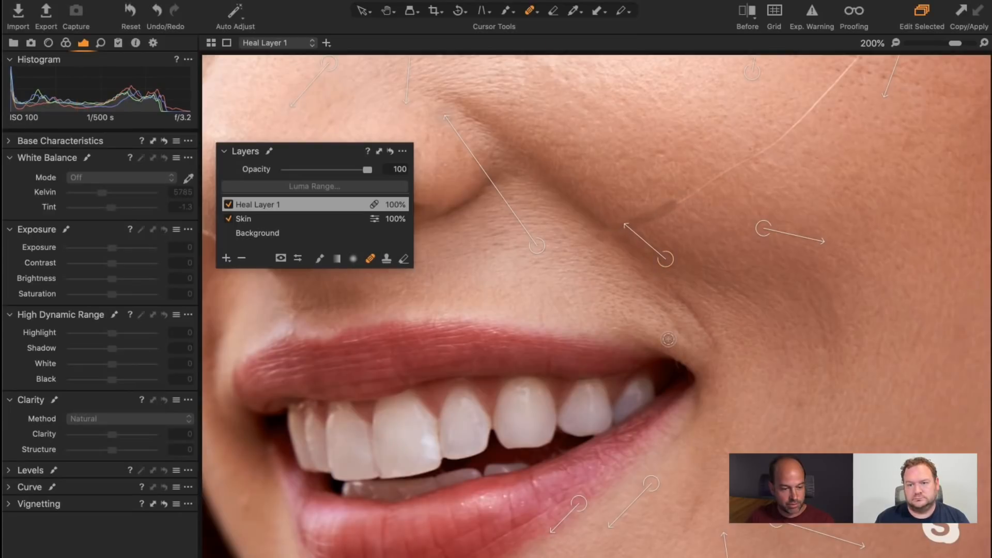
{"action": "left_click_drag", "start_coordinate": [665, 258], "coordinate": [655, 263]}
{"action": "left_click_drag", "start_coordinate": [661, 265], "coordinate": [672, 258]}
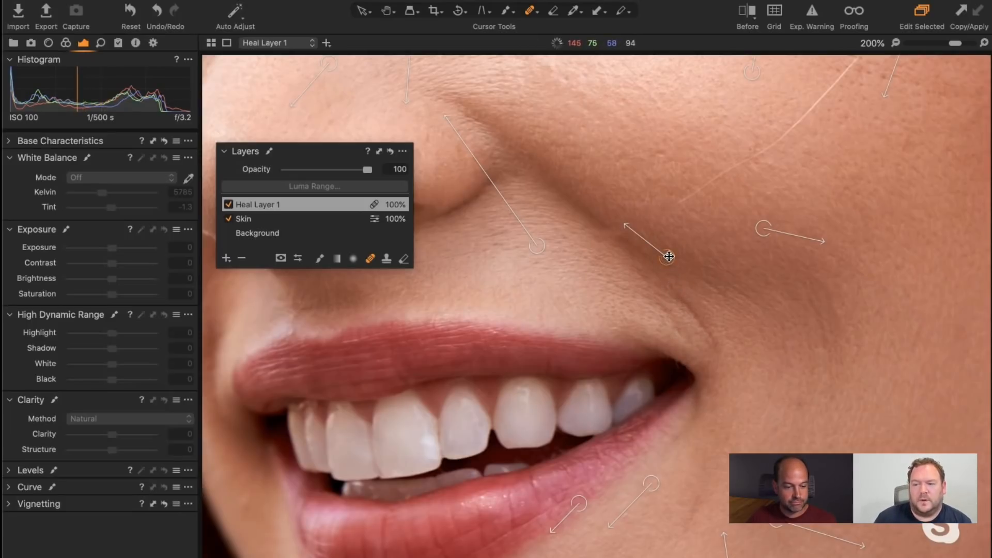
{"action": "mouse_move", "coordinate": [667, 259]}
{"action": "left_mouse_down"}
{"action": "mouse_move", "coordinate": [653, 267]}
{"action": "mouse_move", "coordinate": [663, 283]}
{"action": "mouse_move", "coordinate": [656, 265]}
{"action": "mouse_move", "coordinate": [670, 260]}
{"action": "left_mouse_up"}
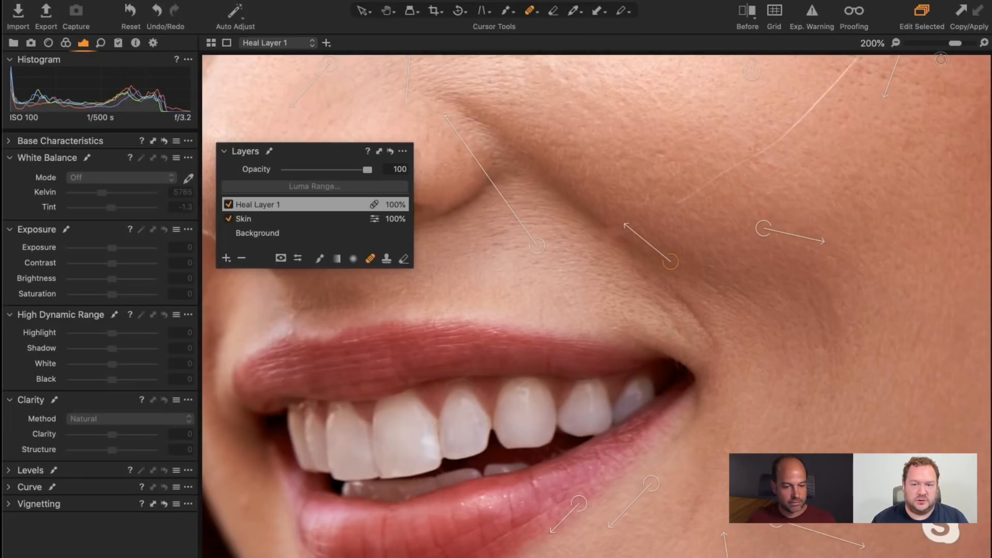
{"action": "left_click", "coordinate": [897, 45]}
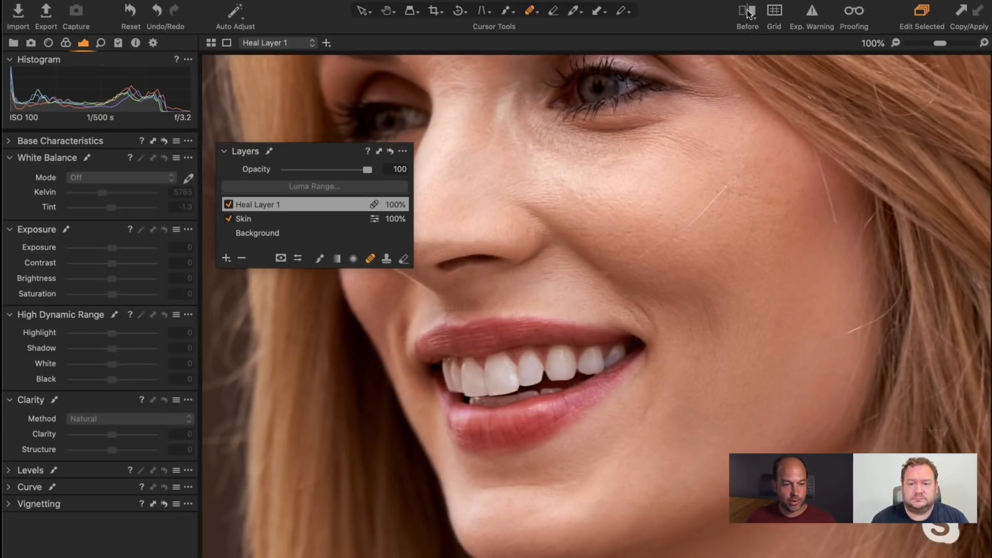
{"action": "left_click", "coordinate": [433, 0]}
{"action": "mouse_move", "coordinate": [455, 0]}
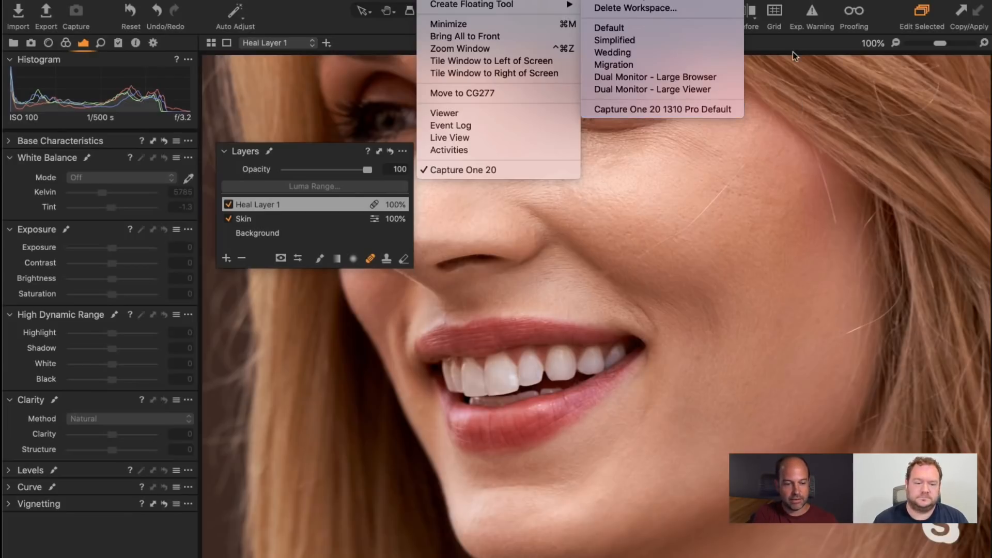
{"action": "left_click", "coordinate": [784, 41]}
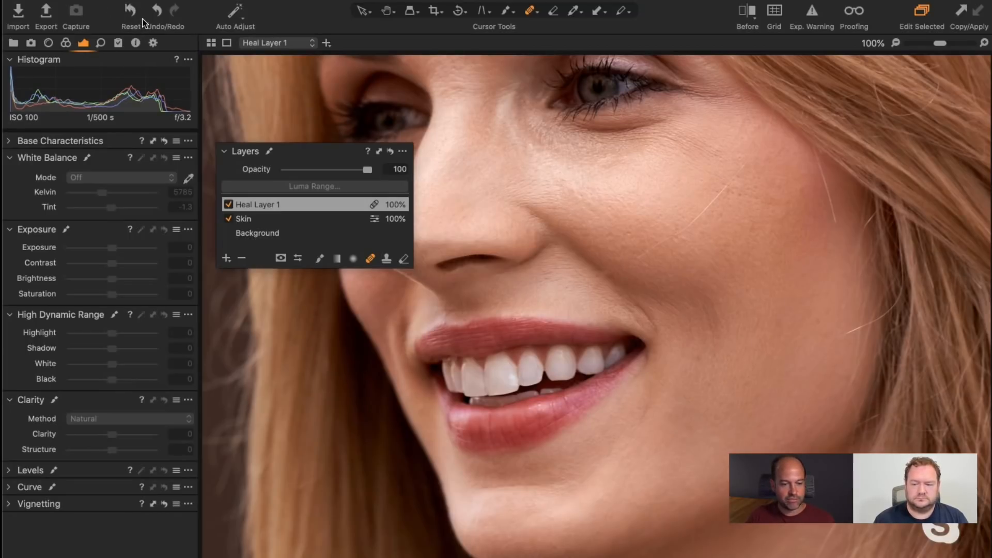
Show the portrait's Before version and switch the comparison from Full View to Split View Slider
{"action": "left_click", "coordinate": [747, 15]}
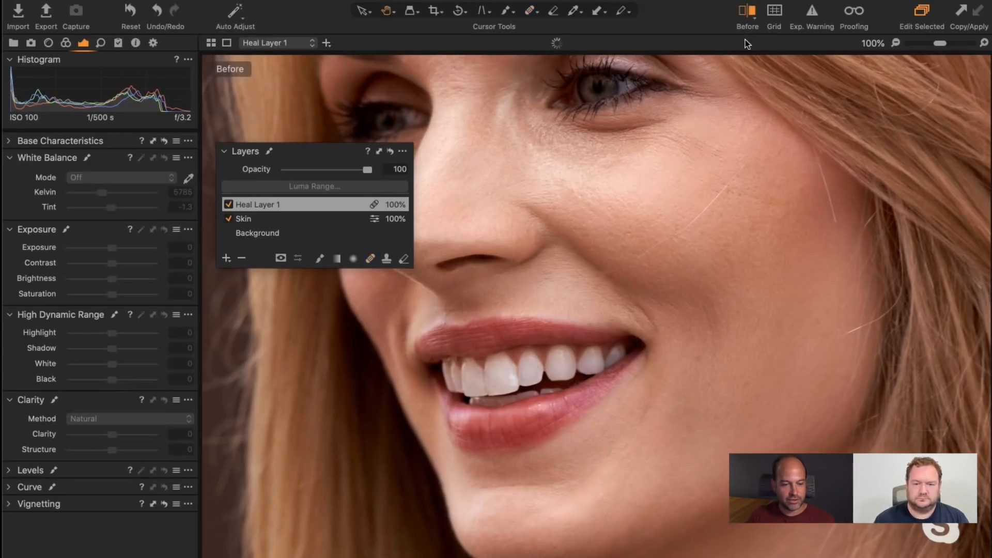
{"action": "left_click", "coordinate": [750, 14]}
{"action": "left_click", "coordinate": [751, 14]}
{"action": "left_click", "coordinate": [755, 30]}
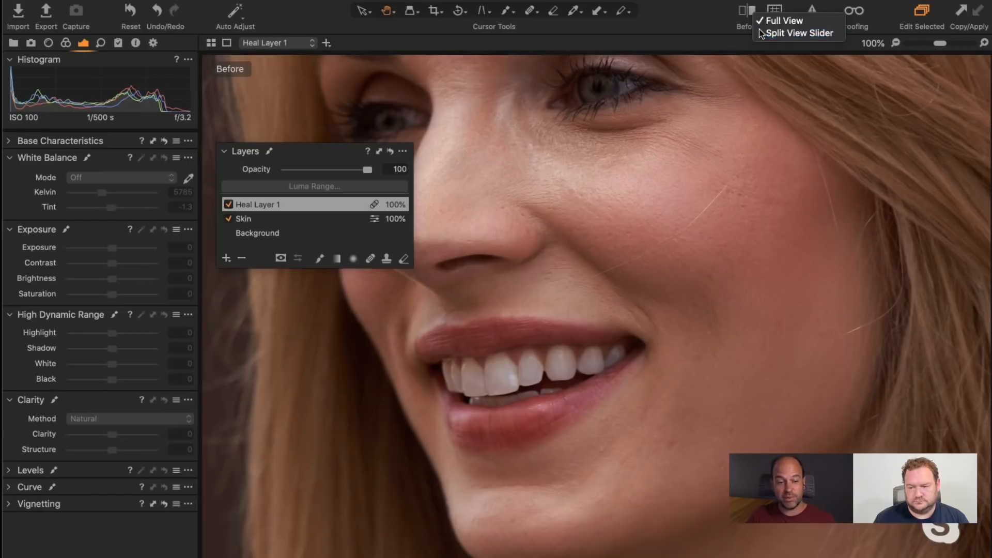
{"action": "left_click", "coordinate": [762, 33]}
Move the before/after divider across the mouth, and toggle the split comparison off and on again
{"action": "left_click_drag", "start_coordinate": [595, 311], "coordinate": [530, 310]}
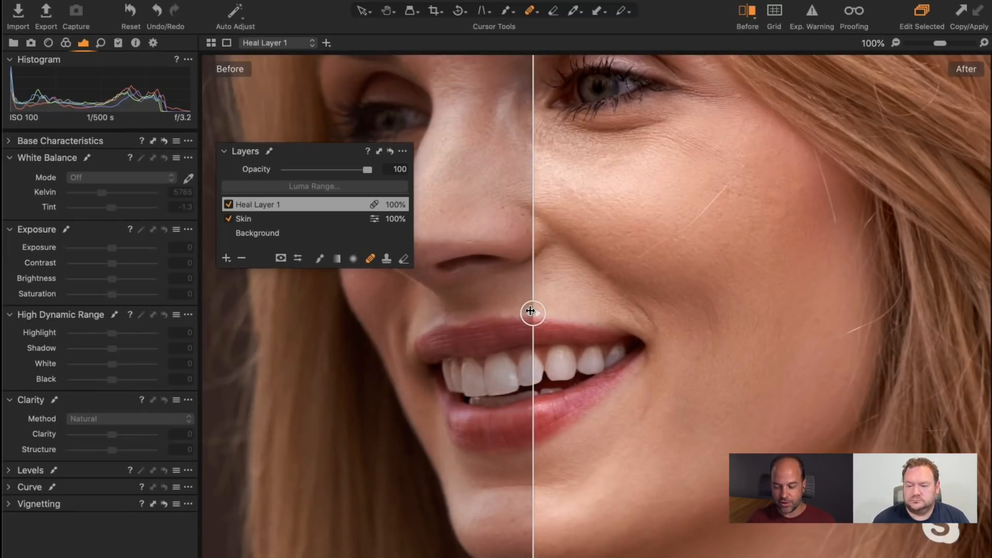
{"action": "key", "text": "y"}
{"action": "key", "text": "y"}
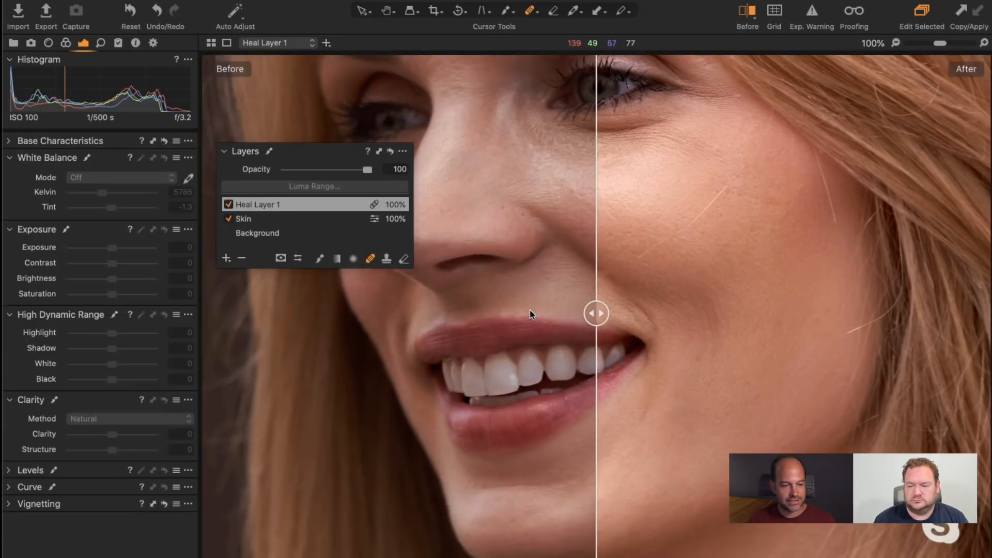
Look up the Before/After commands in the keyboard shortcut editor by searching for "befo", and close the editor
{"action": "left_click", "coordinate": [151, 0]}
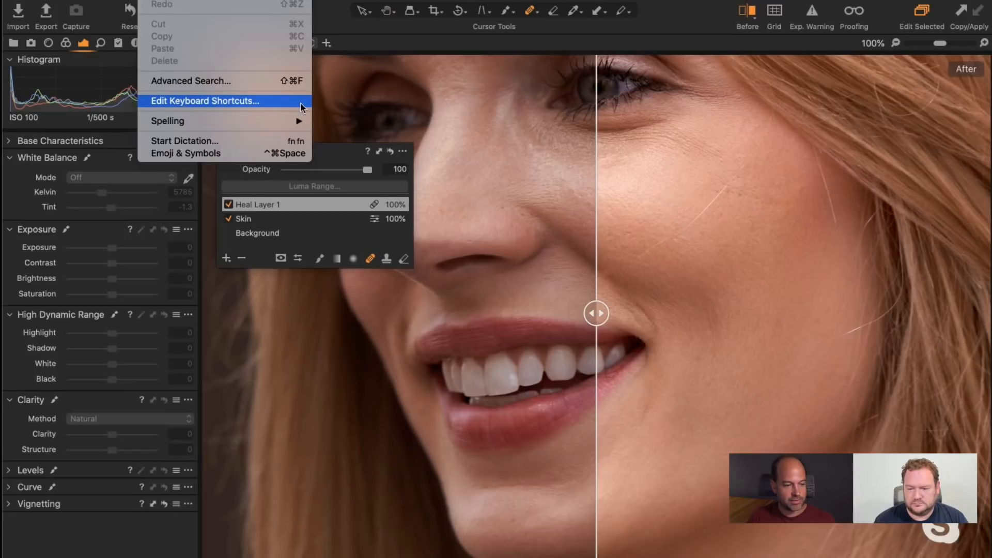
{"action": "left_click", "coordinate": [290, 100]}
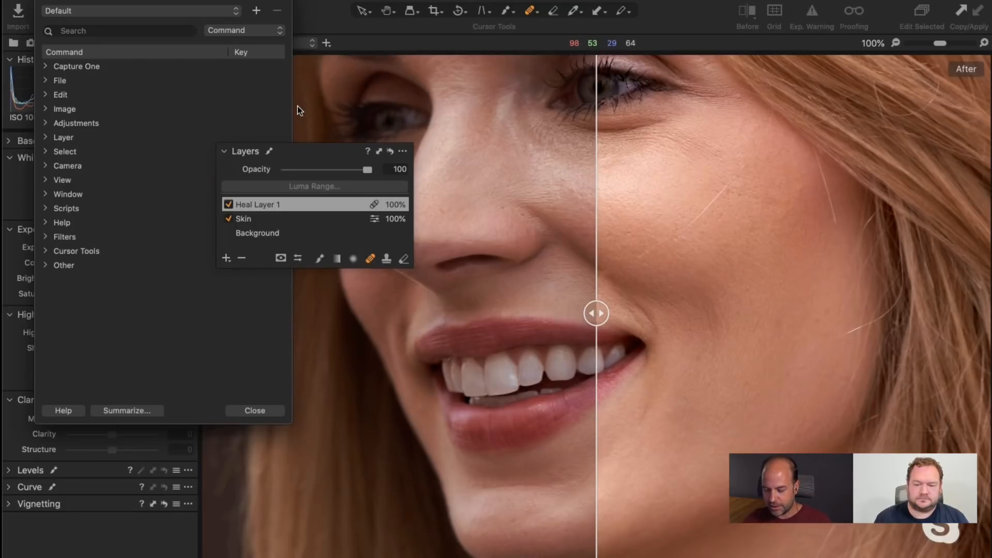
{"action": "type", "text": "befo"}
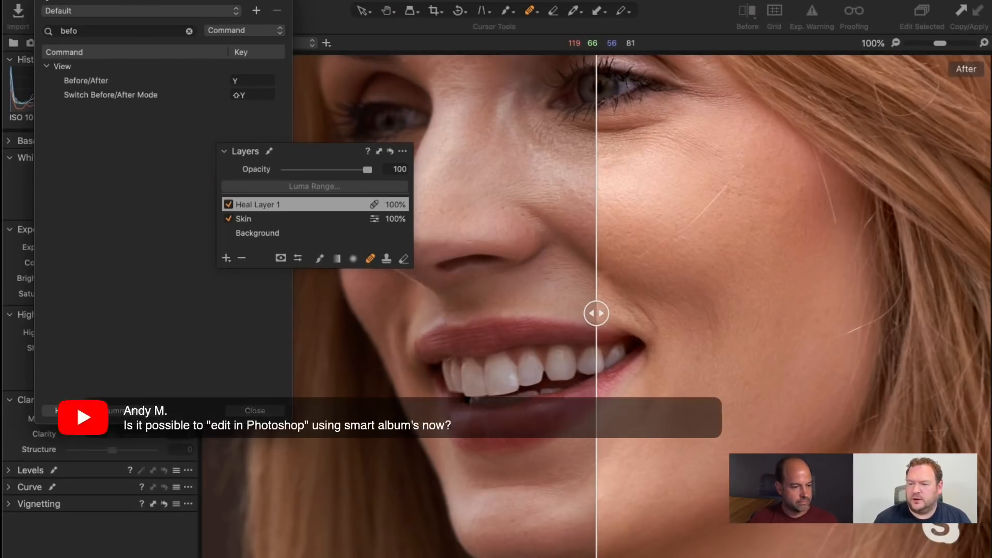
{"action": "key", "text": "Escape"}
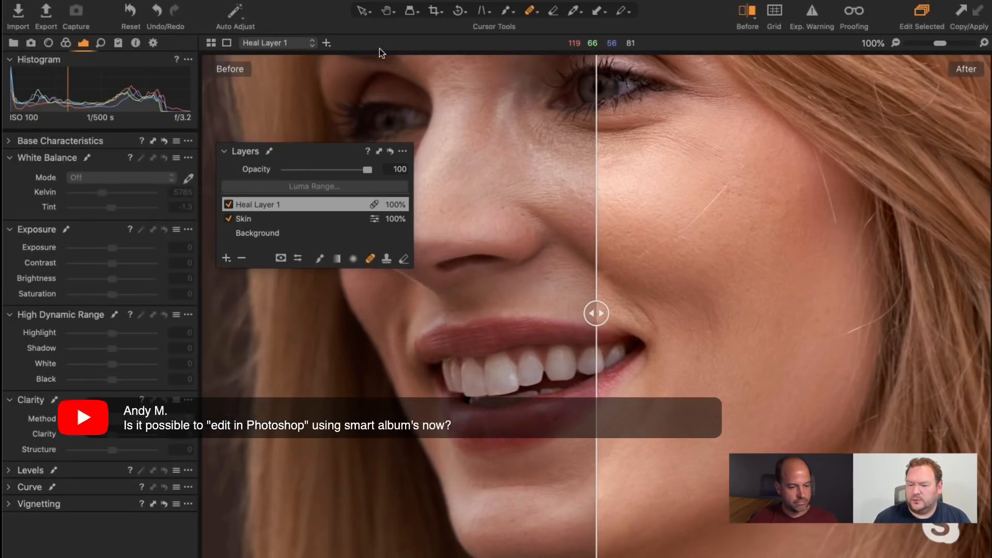
Turn off the before/after comparison and switch to the Pan tool
{"action": "left_click", "coordinate": [747, 12]}
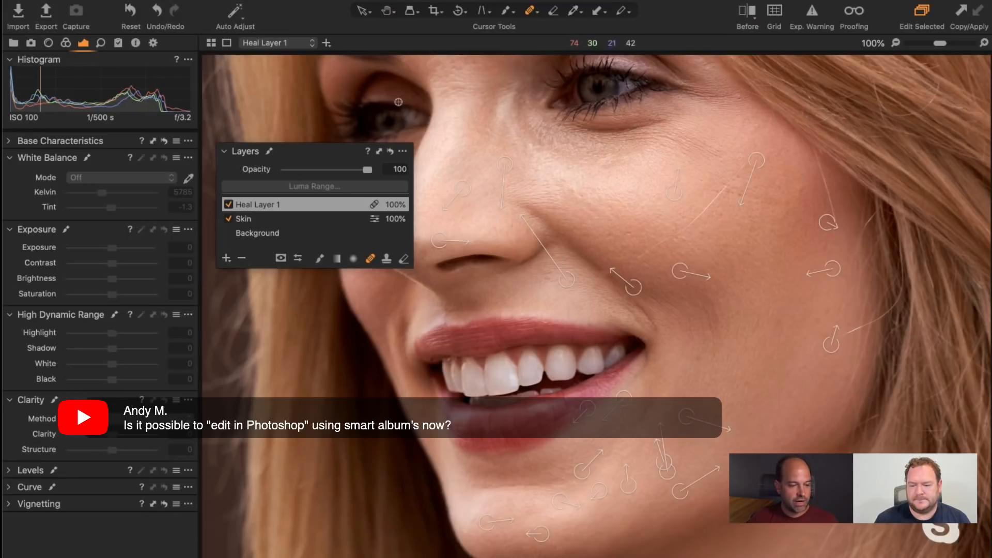
{"action": "key", "text": "h"}
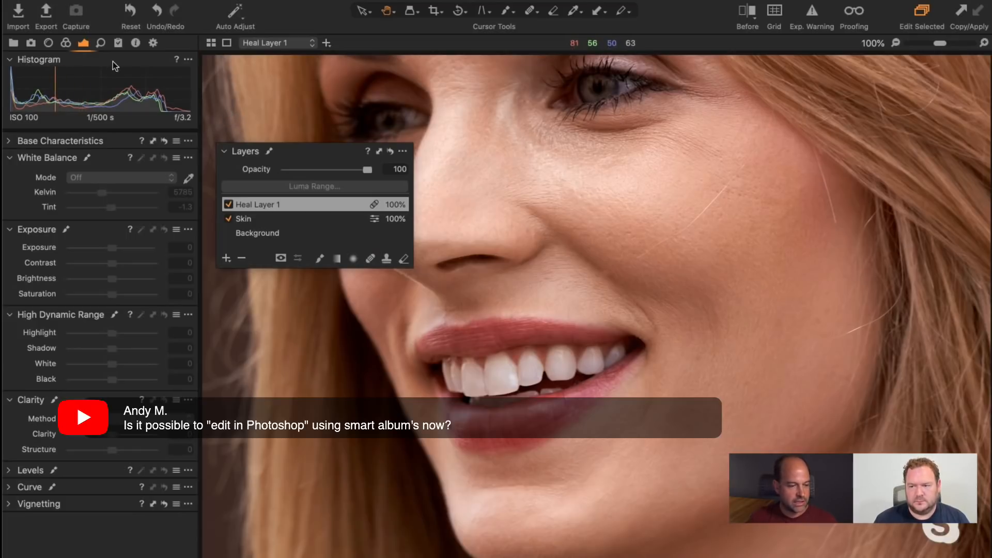
Look through the catalog's user collections and folders in the Library, and return to the exposure tools
{"action": "left_click", "coordinate": [13, 44]}
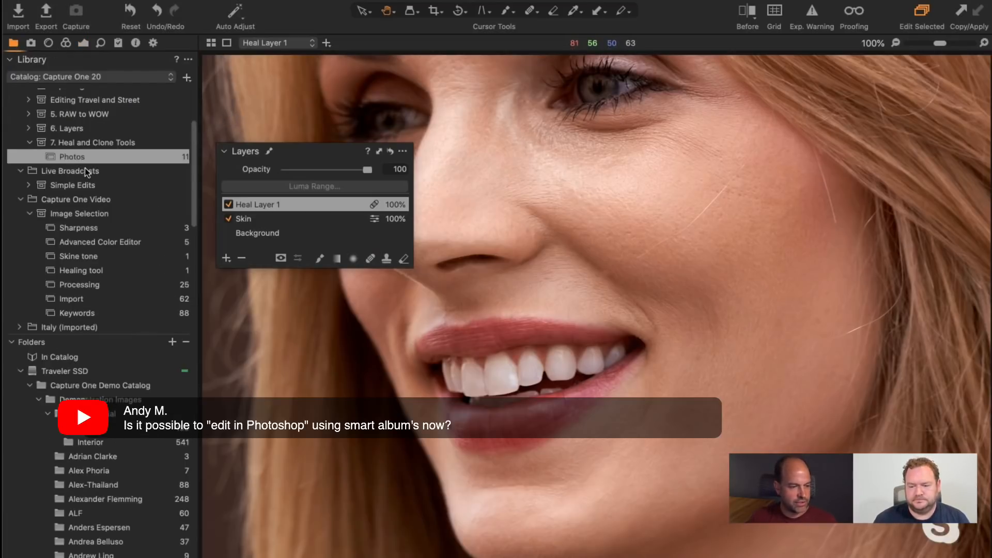
{"action": "scroll", "coordinate": [85, 168], "scroll_direction": "up", "scroll_amount": 5}
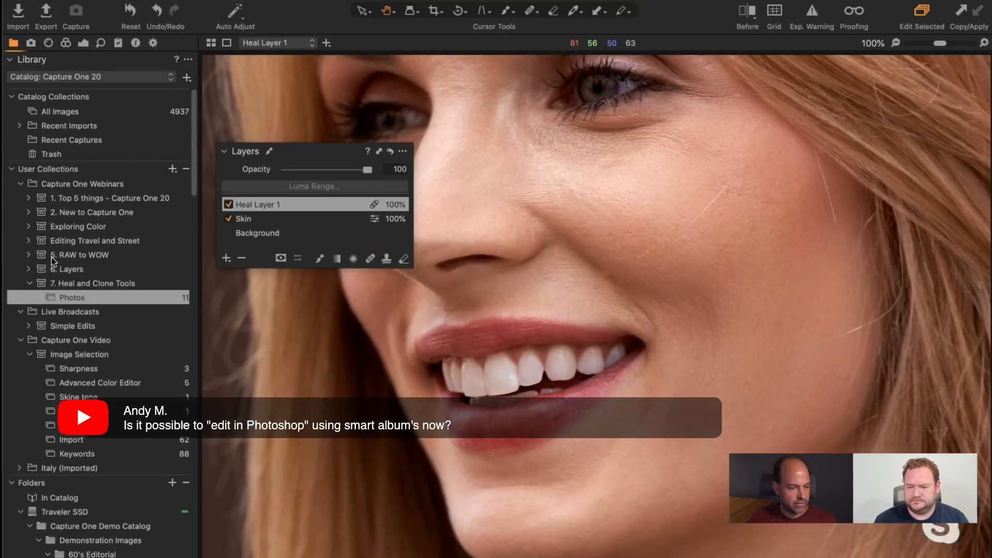
{"action": "scroll", "coordinate": [51, 256], "scroll_direction": "down", "scroll_amount": 5}
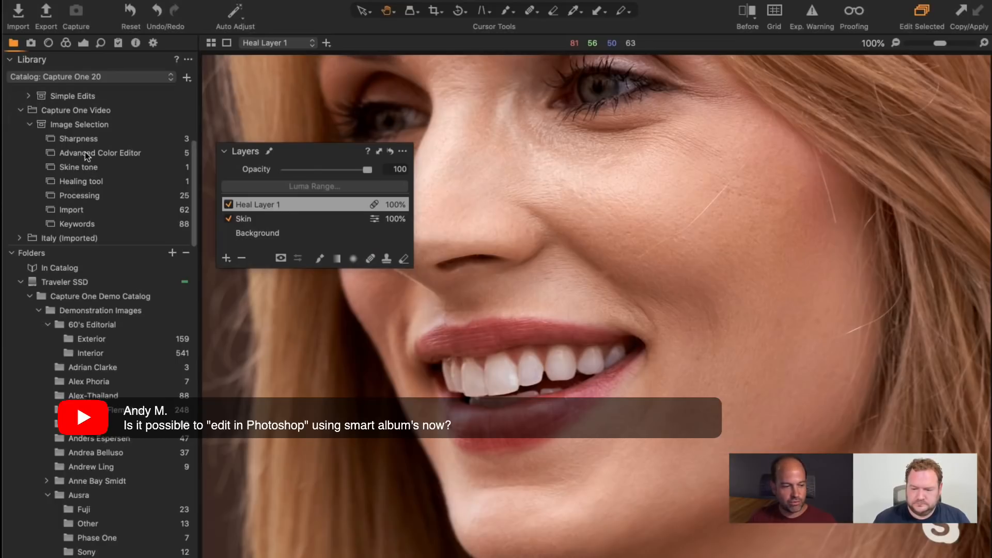
{"action": "scroll", "coordinate": [138, 129], "scroll_direction": "up", "scroll_amount": 5}
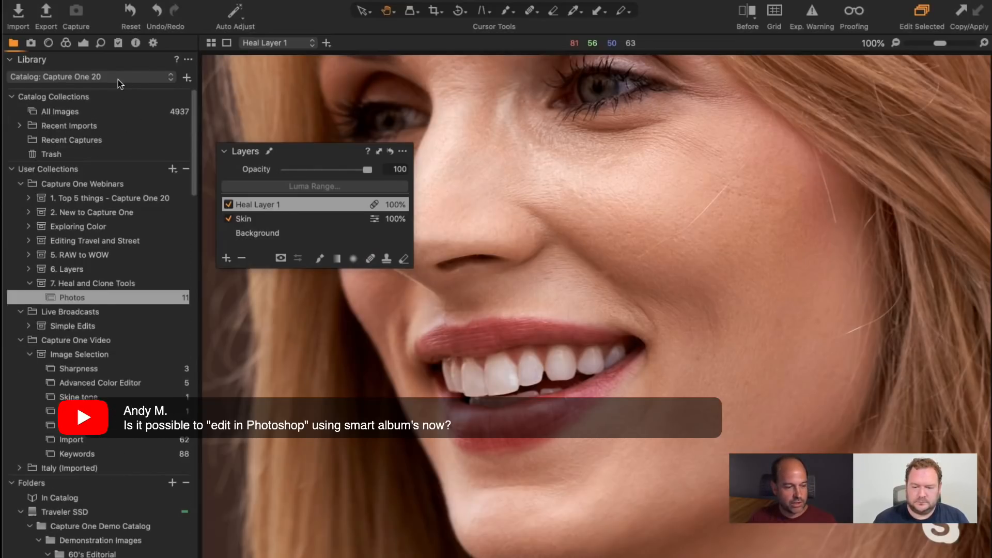
{"action": "left_click", "coordinate": [83, 42]}
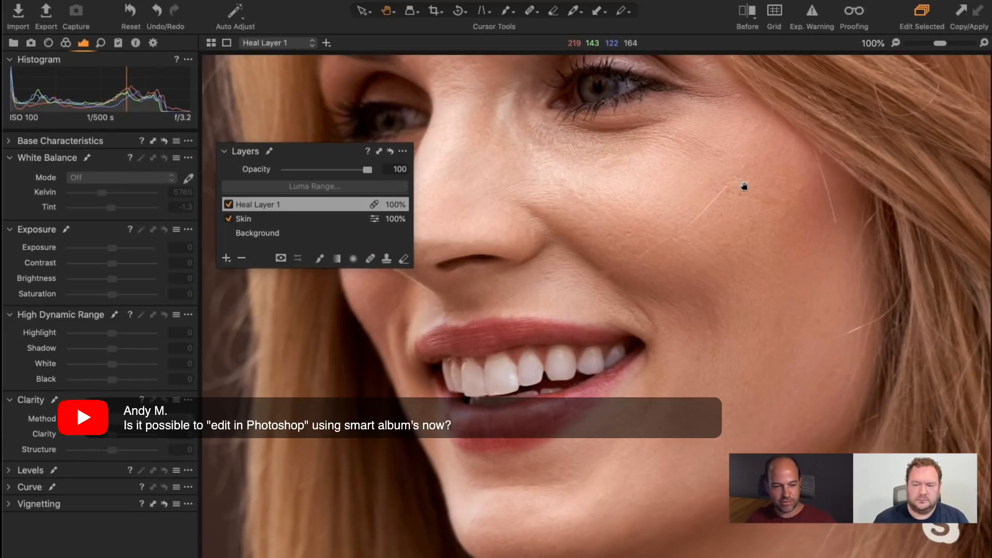
Show the image browser and reveal the first variant of DSC03042.ARW in its source folder in the Library
{"action": "key", "text": "super+b"}
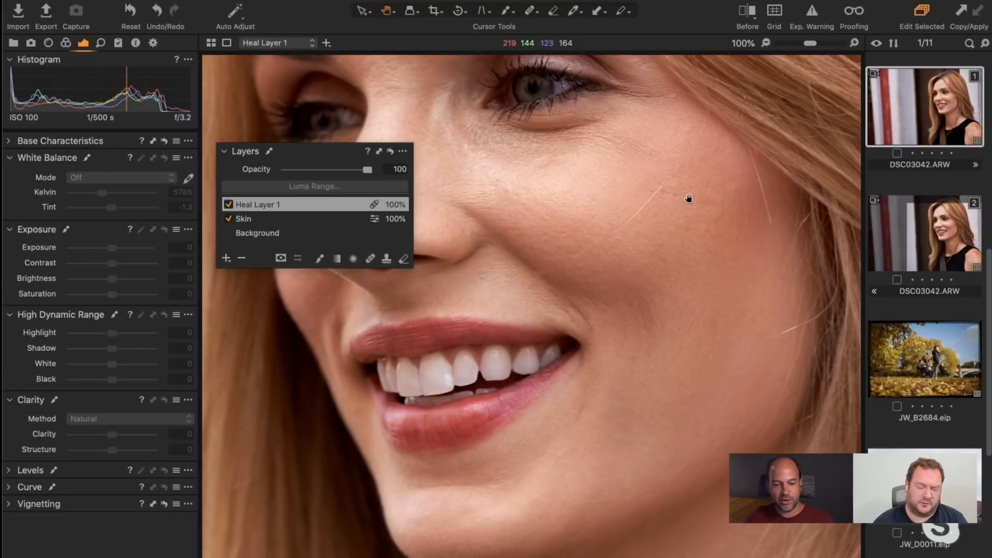
{"action": "right_click", "coordinate": [908, 109]}
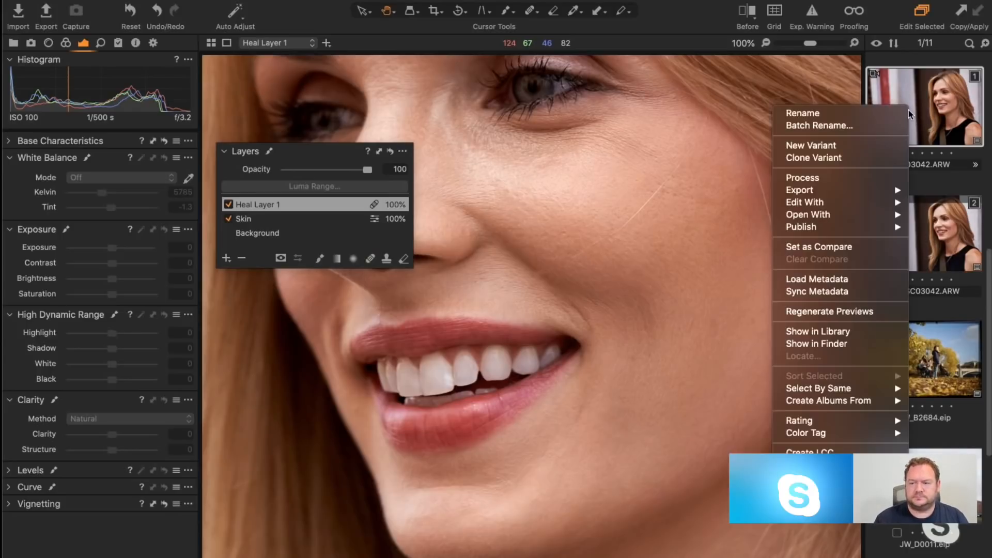
{"action": "left_click", "coordinate": [838, 331]}
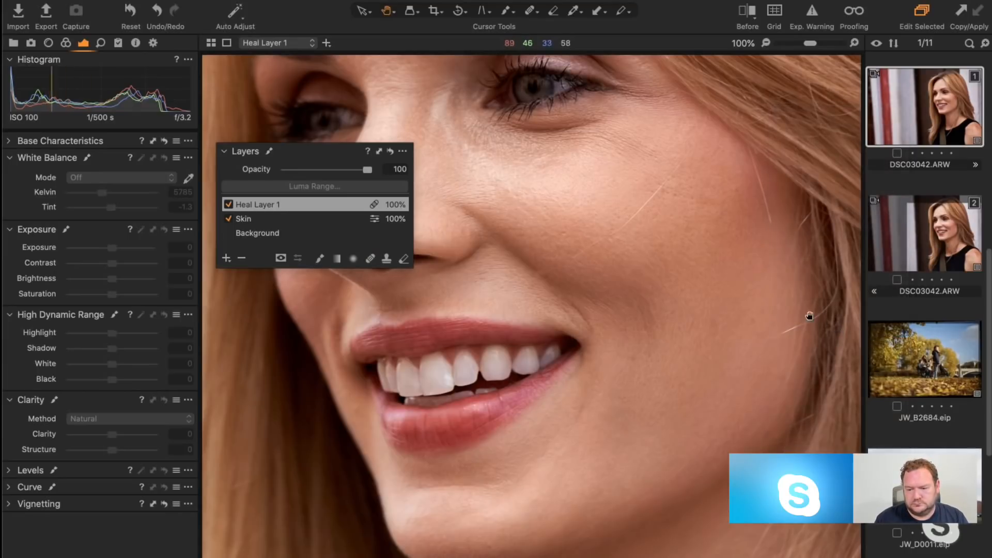
{"action": "left_click", "coordinate": [14, 45]}
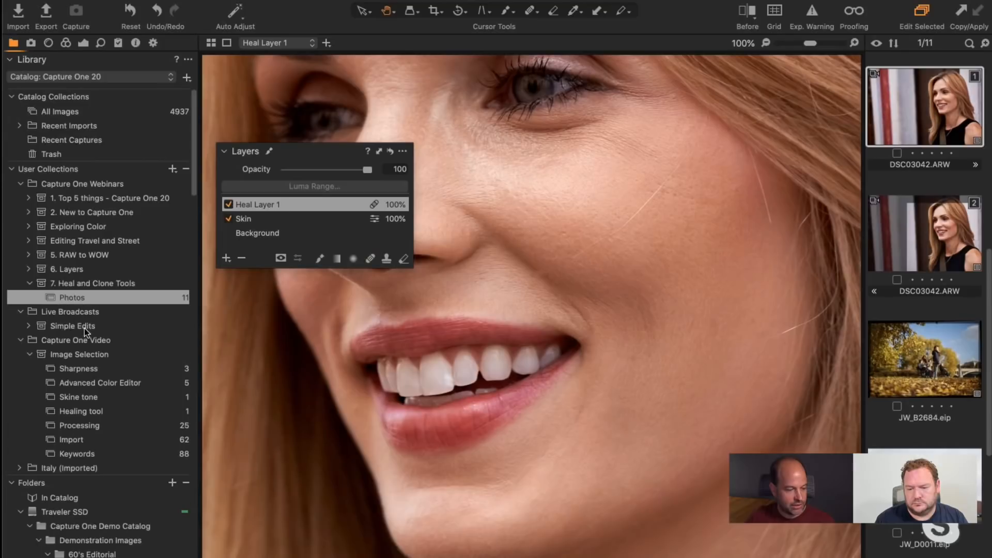
{"action": "scroll", "coordinate": [84, 328], "scroll_direction": "down", "scroll_amount": 15}
{"action": "right_click", "coordinate": [915, 111]}
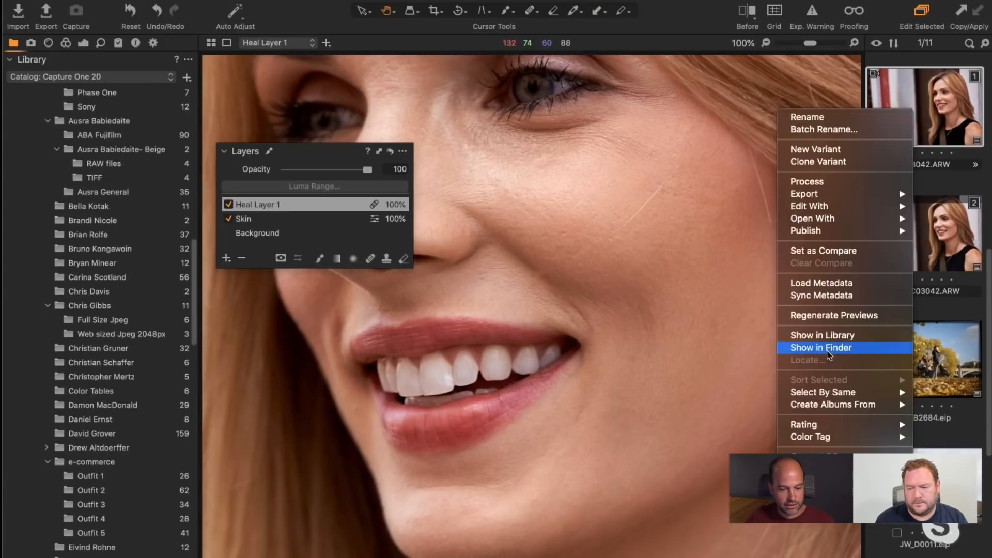
{"action": "left_click", "coordinate": [822, 335]}
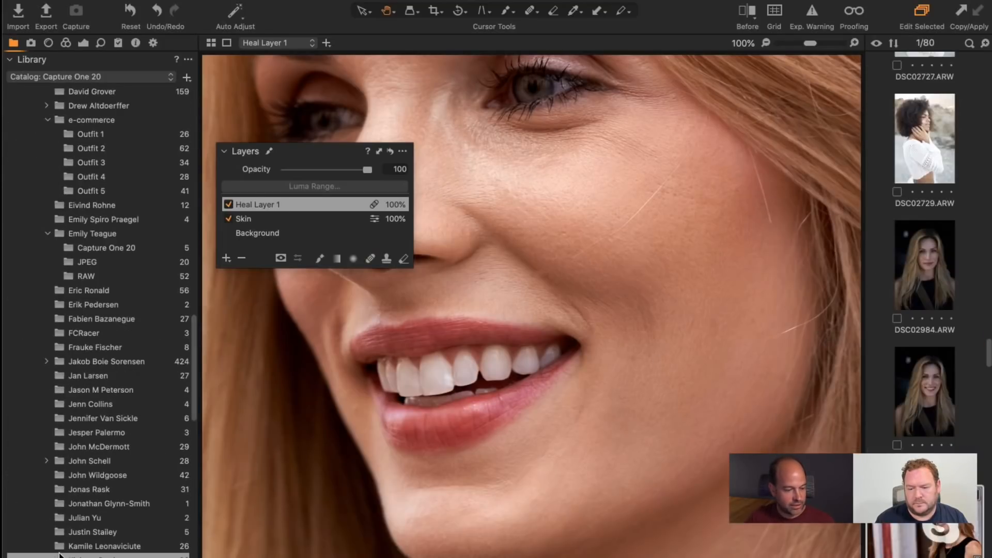
Check which applications Edit With offers for DSC03042.ARW from within its source folder
{"action": "scroll", "coordinate": [919, 194], "scroll_direction": "down", "scroll_amount": 8}
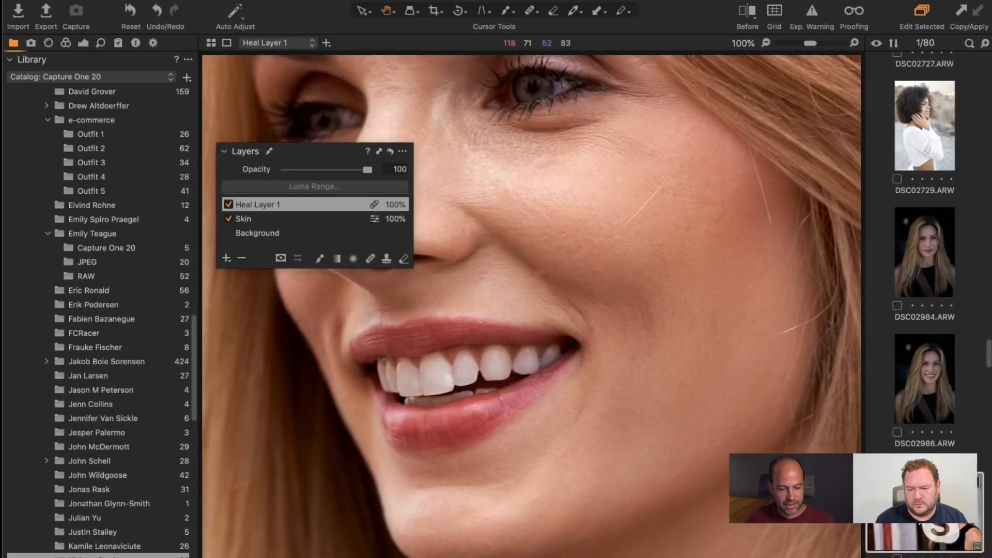
{"action": "right_click", "coordinate": [894, 113]}
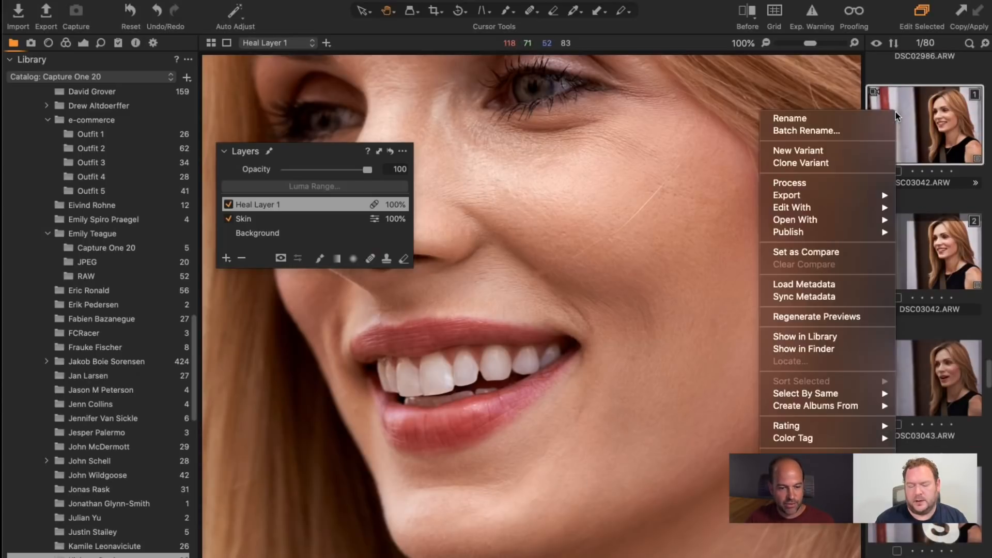
{"action": "mouse_move", "coordinate": [807, 212]}
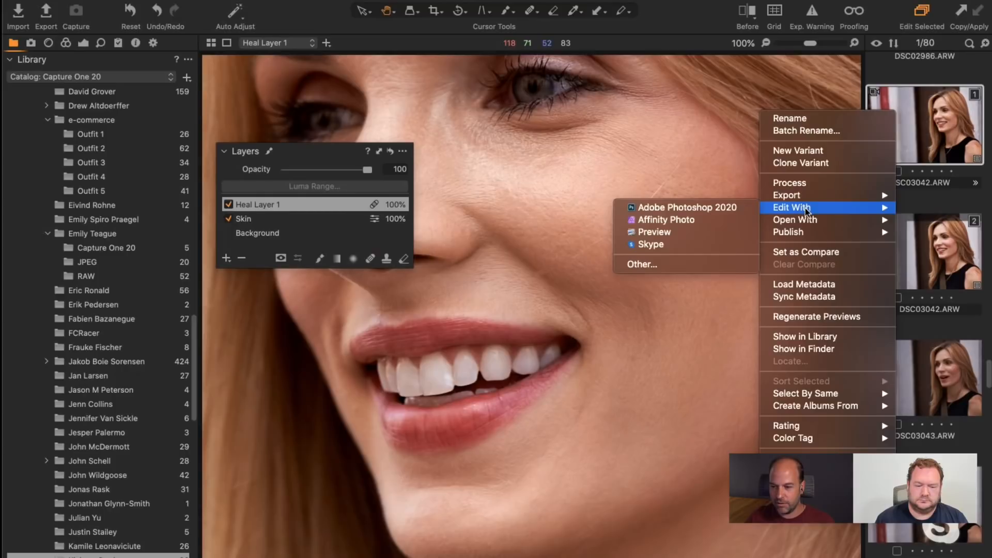
{"action": "left_click", "coordinate": [603, 158]}
Return to the Photos album of the 7. Heal and Clone Tools project and show the exposure tools
{"action": "scroll", "coordinate": [97, 237], "scroll_direction": "up", "scroll_amount": 15}
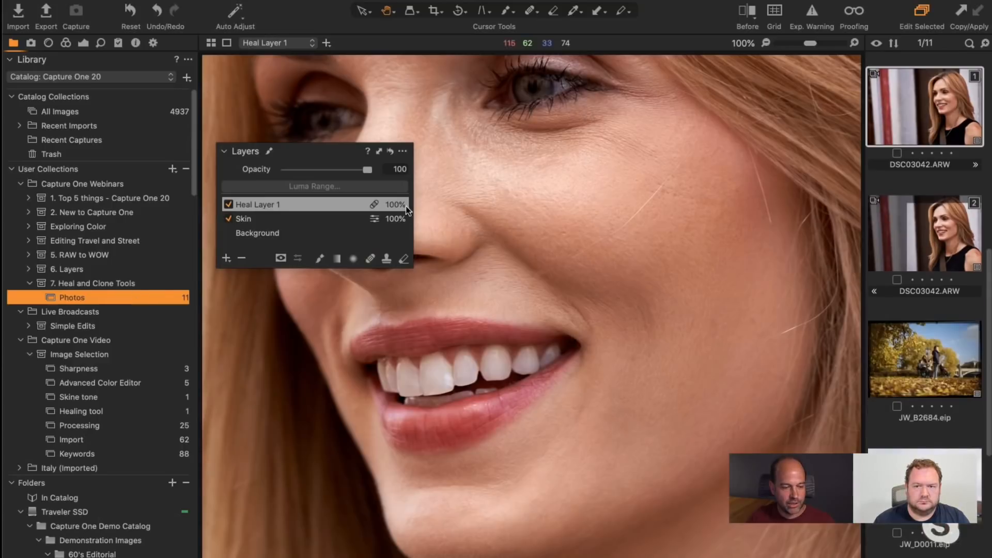
{"action": "left_click", "coordinate": [83, 42]}
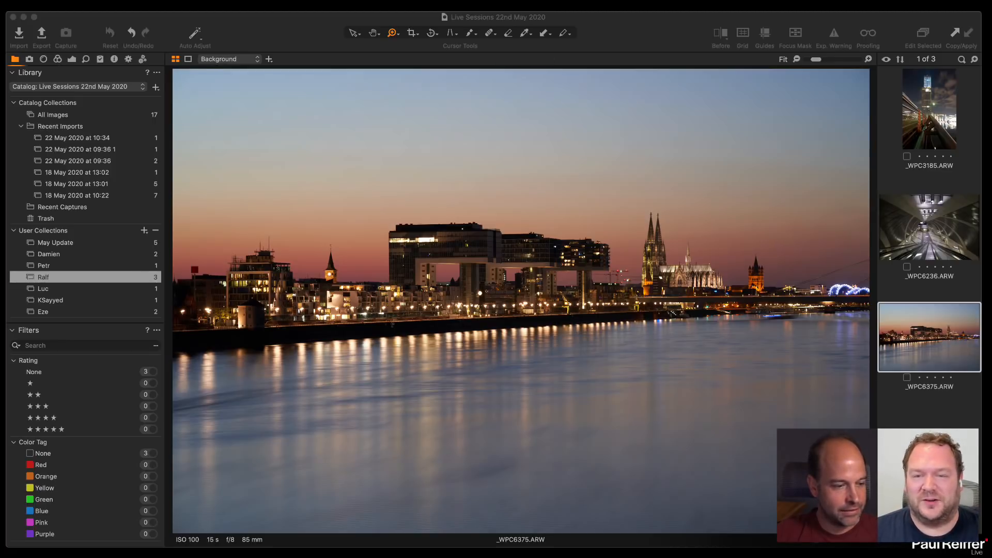
Enable Diffraction Correction for the night bridge photo _WPC3185.ARW in the Live Sessions 22nd May 2020 catalog
{"action": "left_click", "coordinate": [625, 35]}
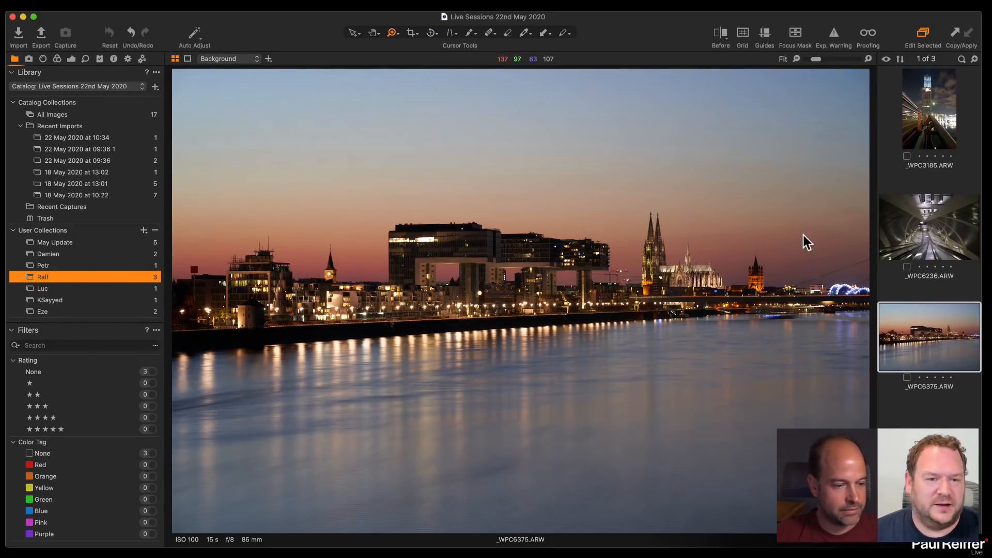
{"action": "left_click", "coordinate": [933, 132]}
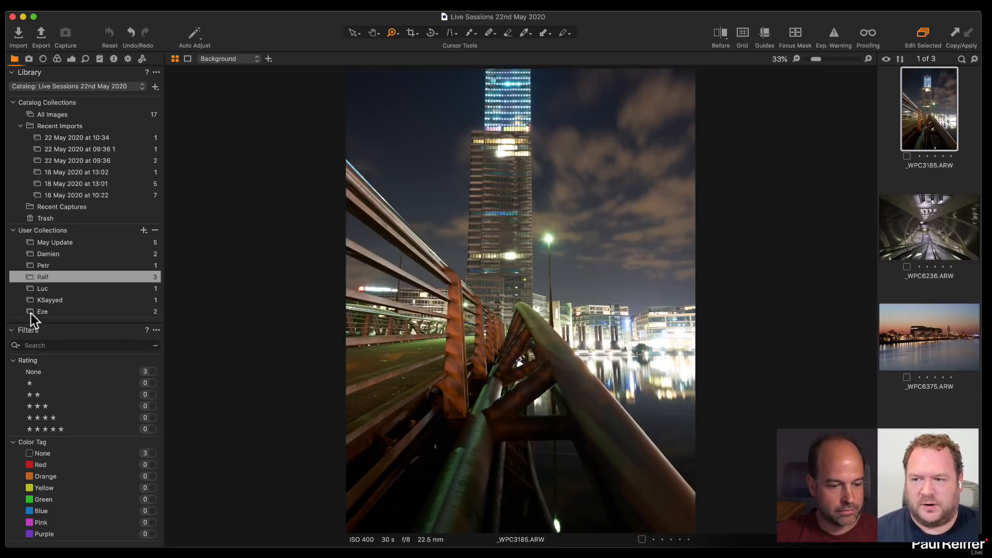
{"action": "scroll", "coordinate": [76, 281], "scroll_direction": "down", "scroll_amount": 2}
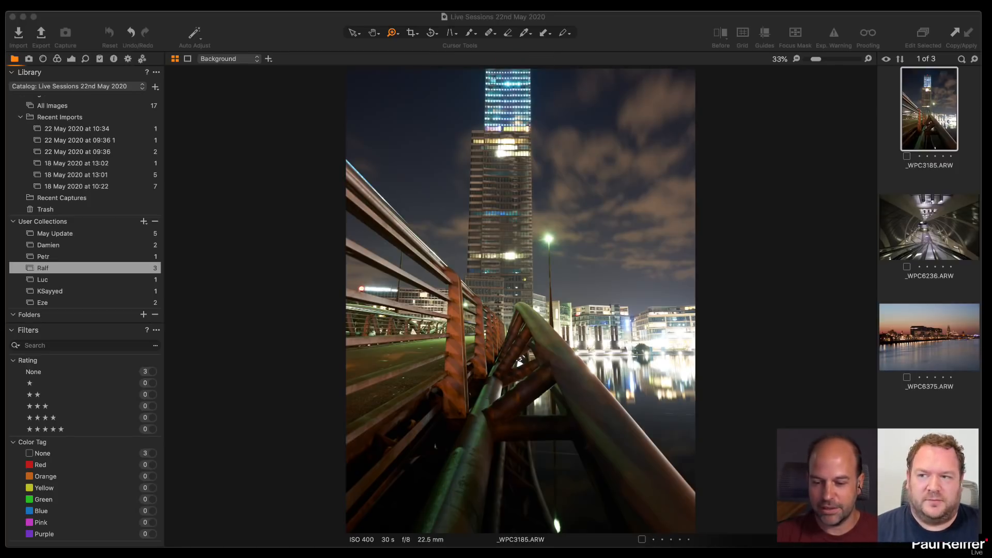
{"action": "left_click", "coordinate": [43, 58]}
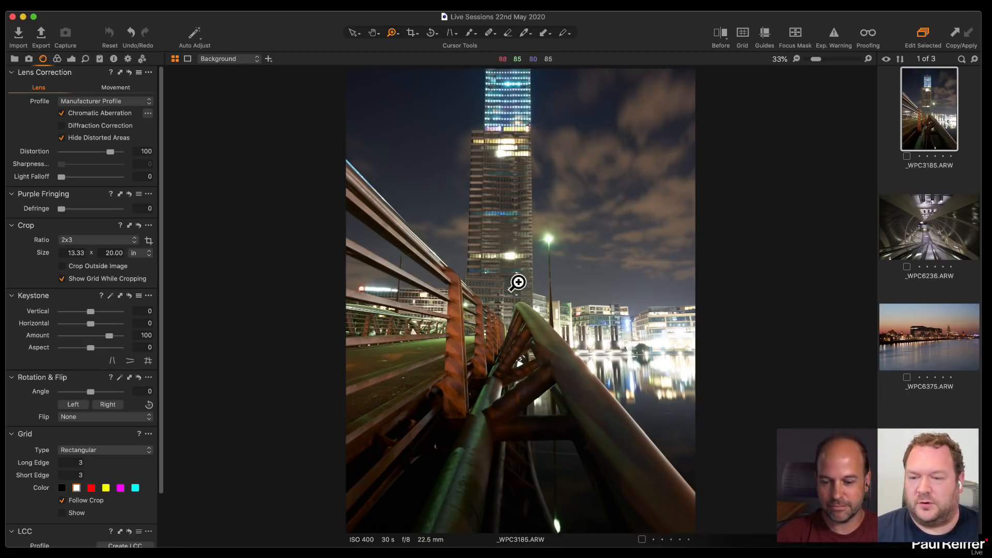
{"action": "left_click", "coordinate": [62, 126]}
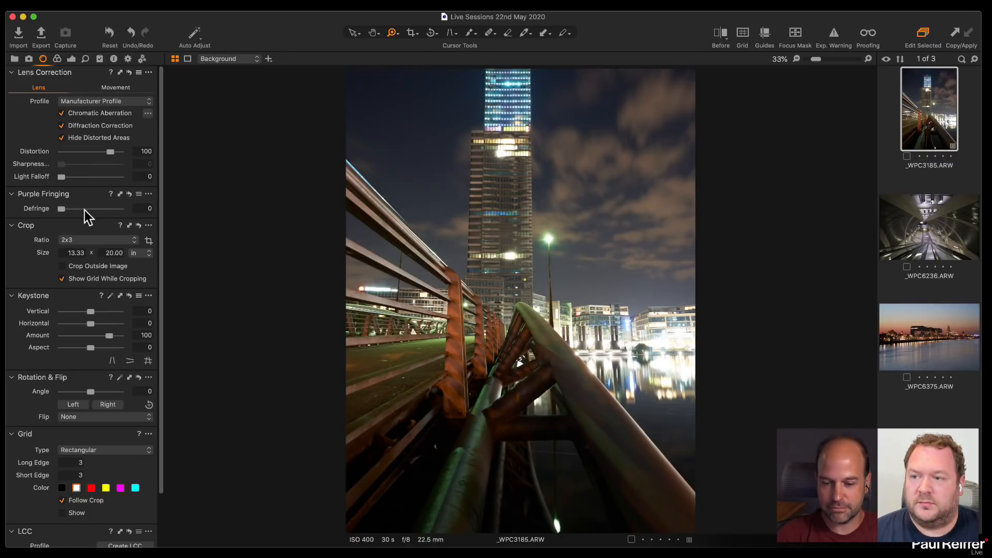
Show the color tools and add a new filled adjustment layer to the night bridge photo
{"action": "left_click", "coordinate": [58, 59]}
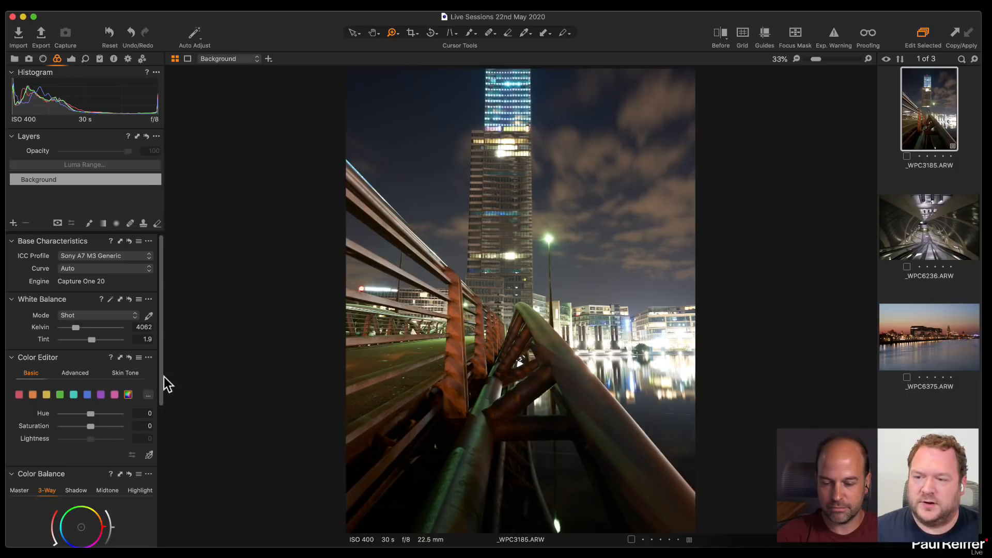
{"action": "scroll", "coordinate": [119, 374], "scroll_direction": "down", "scroll_amount": 3}
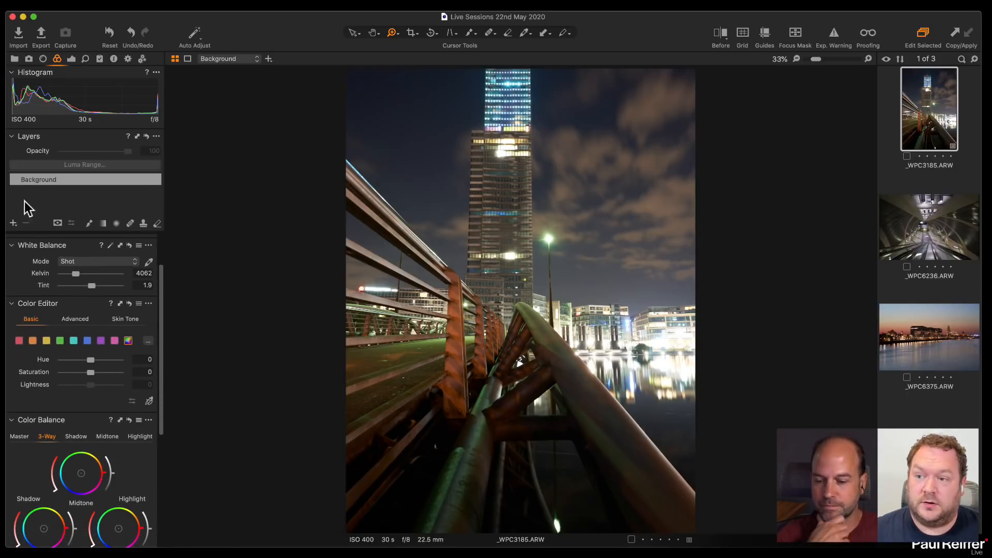
{"action": "left_click", "coordinate": [13, 223]}
{"action": "left_click", "coordinate": [78, 236]}
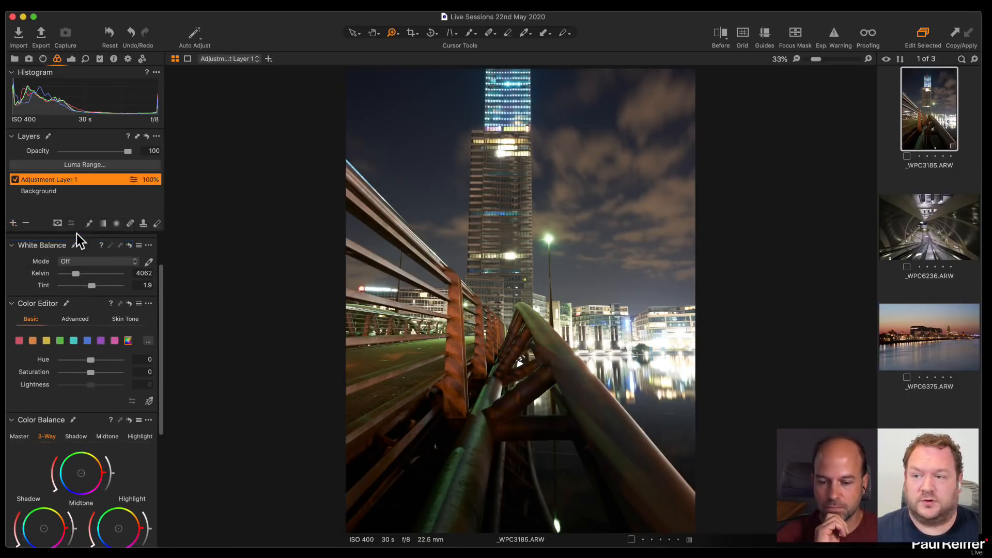
Pick the bridge's green tones for the Basic Color Editor, try Saturation -80 and return it to 0
{"action": "scroll", "coordinate": [115, 426], "scroll_direction": "down", "scroll_amount": 10}
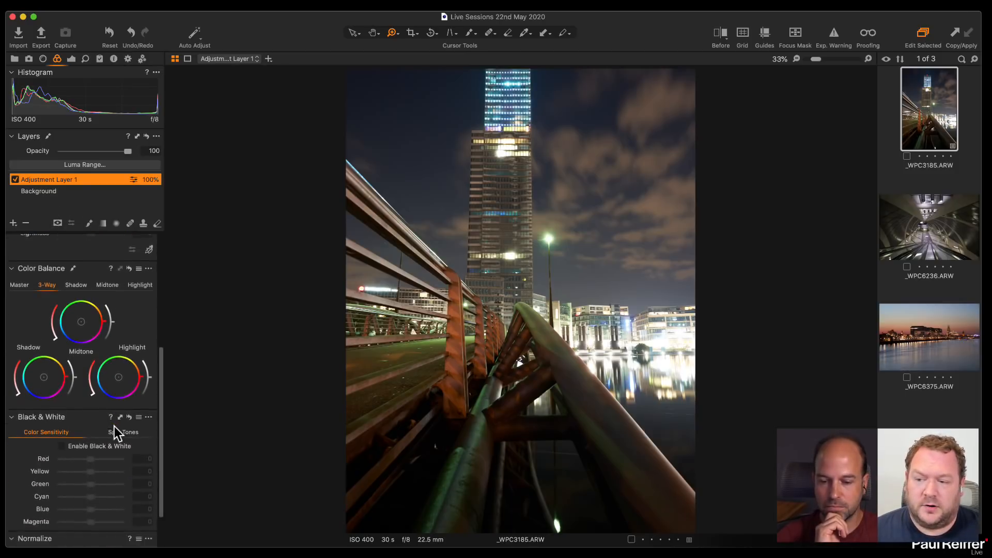
{"action": "scroll", "coordinate": [114, 426], "scroll_direction": "up", "scroll_amount": 8}
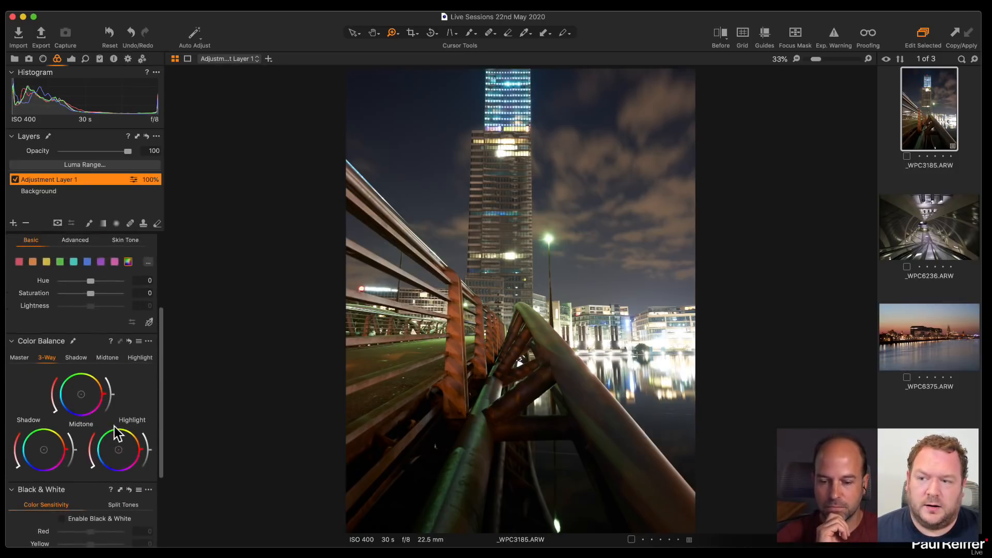
{"action": "left_click", "coordinate": [149, 363]}
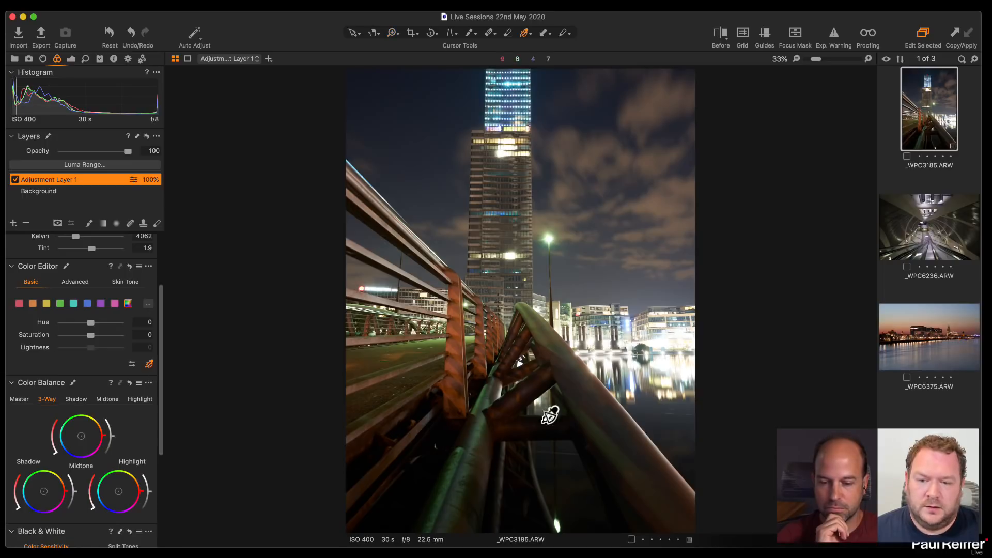
{"action": "left_click", "coordinate": [488, 391]}
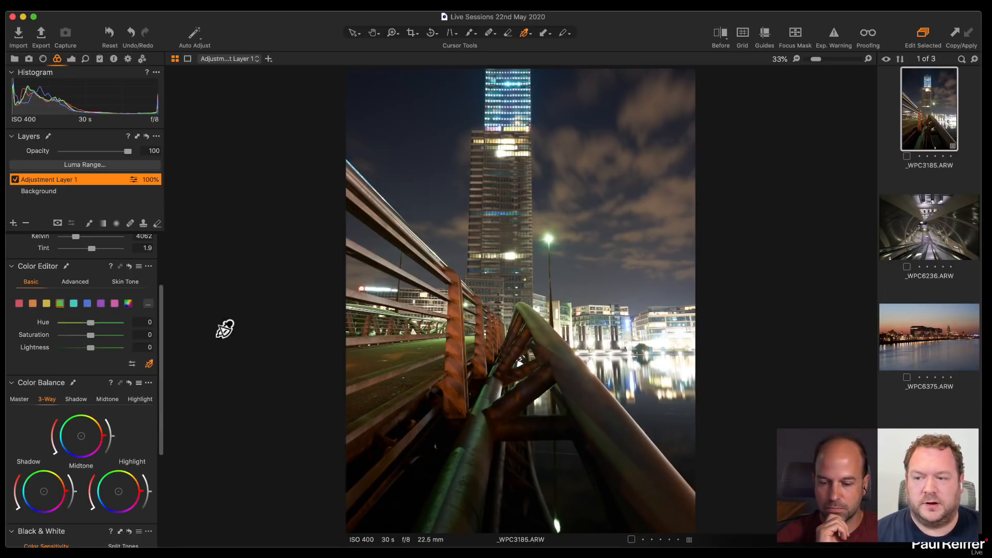
{"action": "left_click_drag", "start_coordinate": [90, 336], "coordinate": [59, 337]}
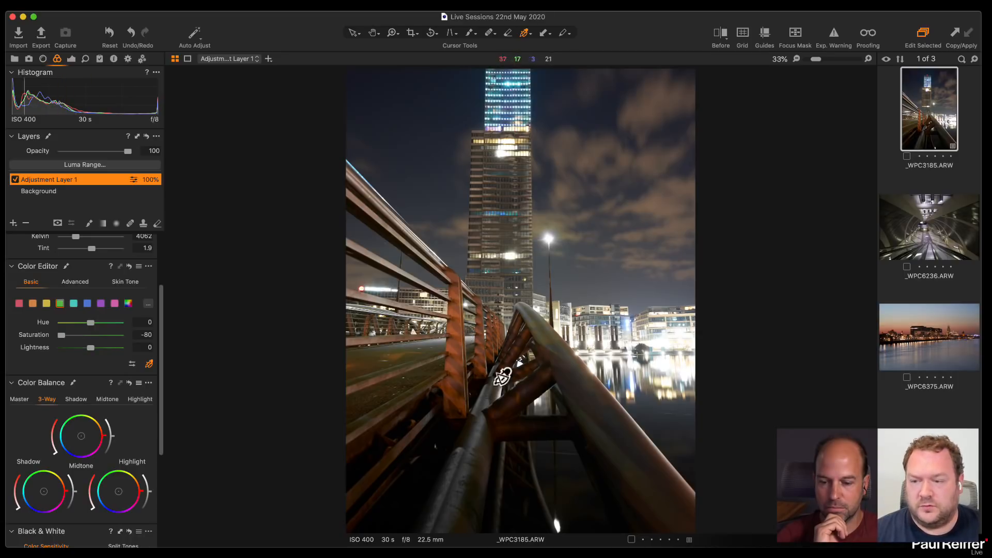
{"action": "left_click_drag", "start_coordinate": [69, 336], "coordinate": [89, 337]}
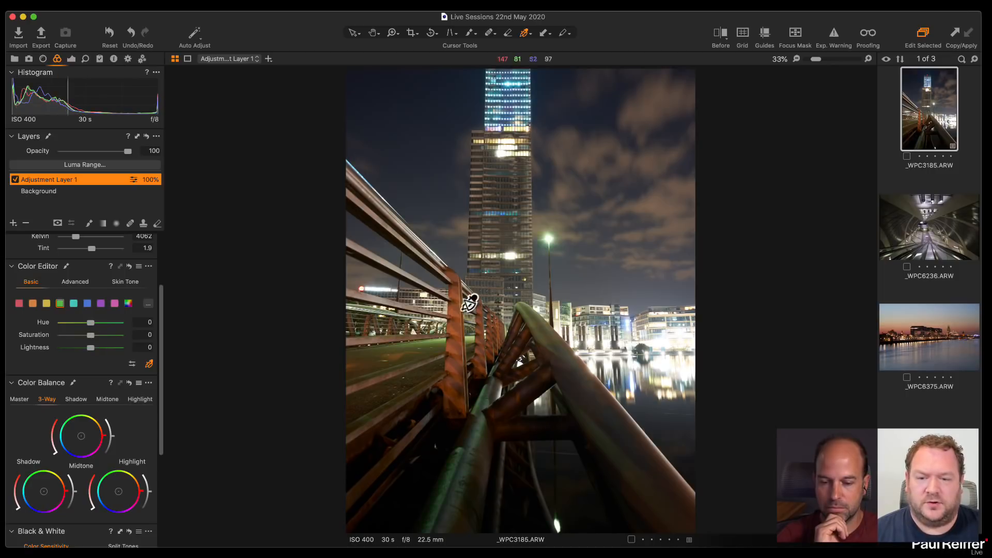
Cool the adjustment layer's white balance to Kelvin 3096 with Tint 13.6
{"action": "scroll", "coordinate": [103, 284], "scroll_direction": "up", "scroll_amount": 4}
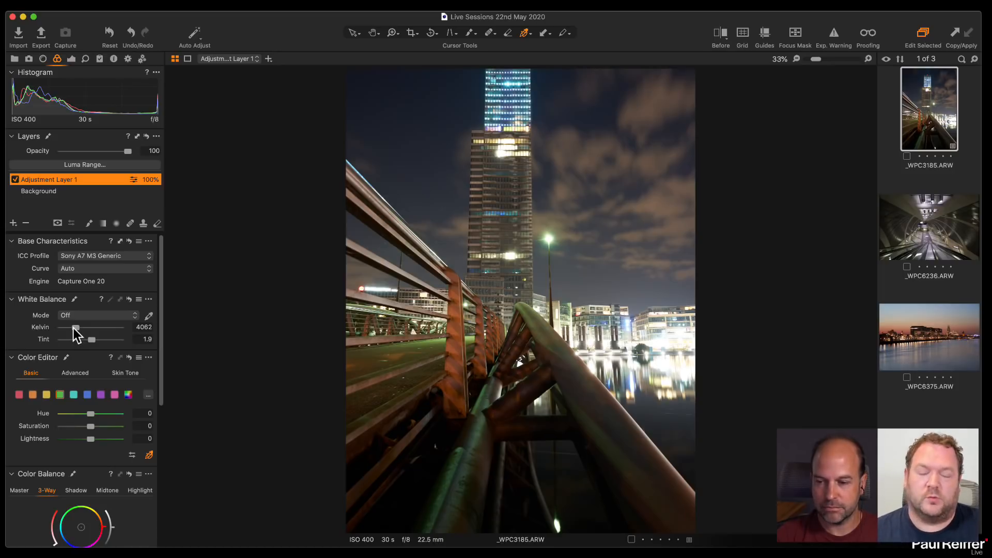
{"action": "mouse_move", "coordinate": [74, 327]}
{"action": "left_mouse_down"}
{"action": "mouse_move", "coordinate": [97, 340]}
{"action": "mouse_move", "coordinate": [74, 328]}
{"action": "left_mouse_up"}
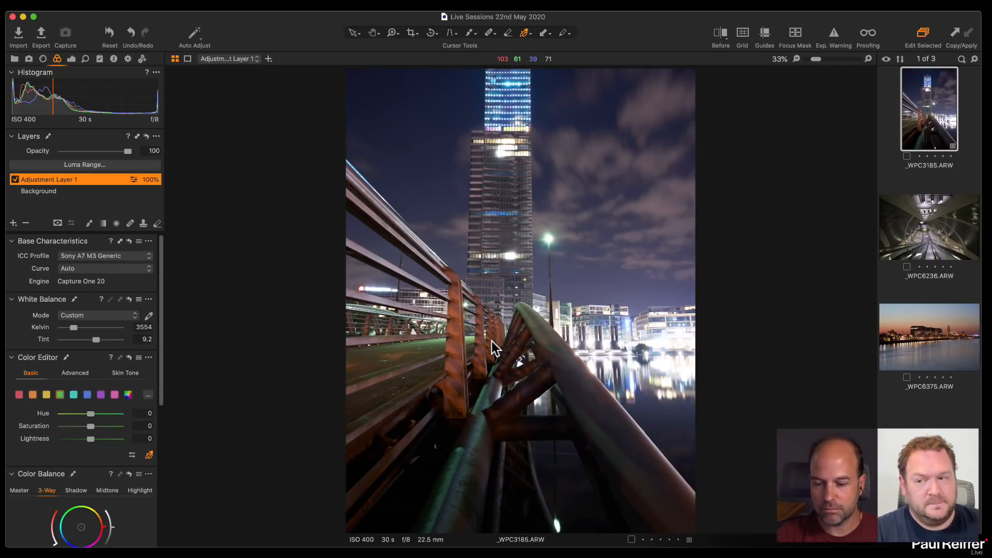
{"action": "scroll", "coordinate": [491, 341], "scroll_direction": "down", "scroll_amount": 1}
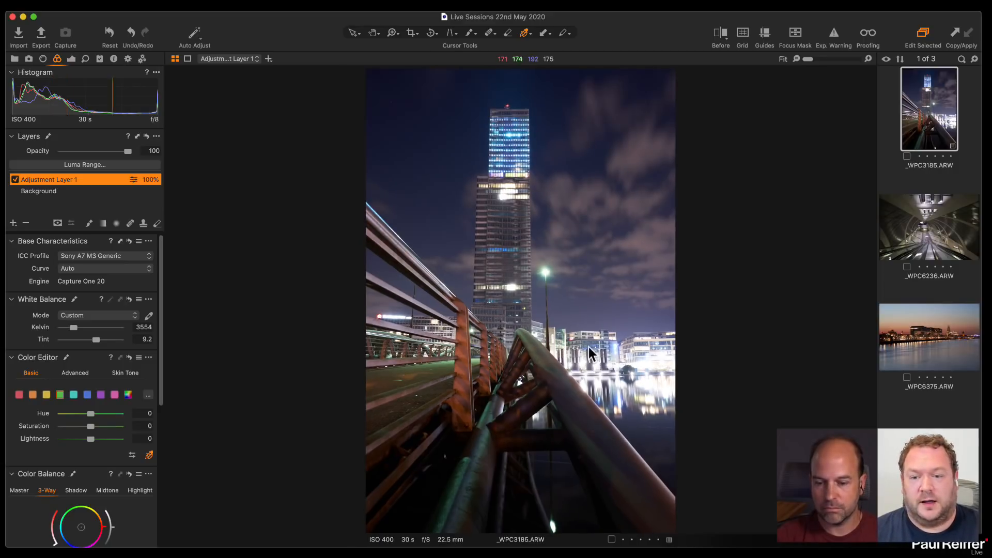
{"action": "left_click_drag", "start_coordinate": [73, 329], "coordinate": [98, 341]}
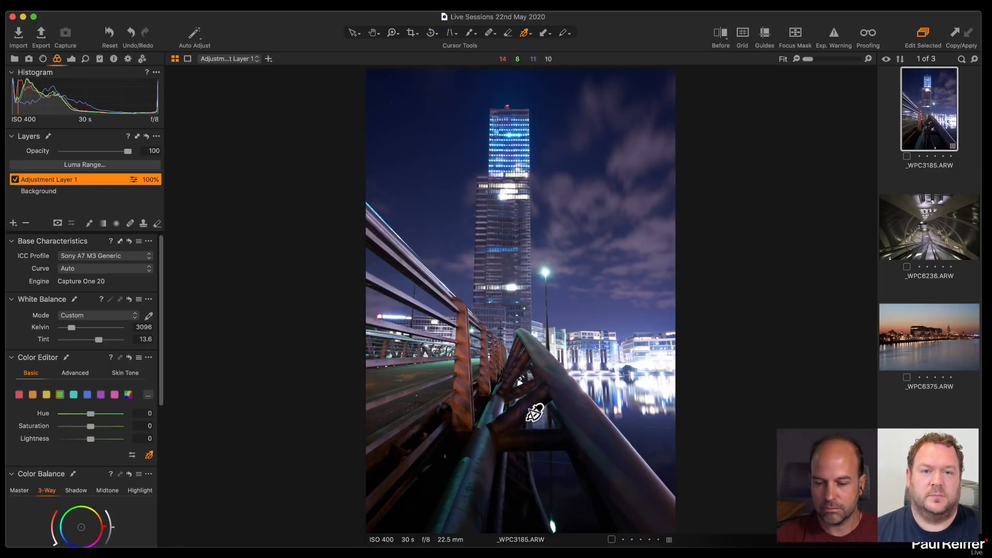
Compare before and after in the split view, examining the lit waterfront buildings at close range
{"action": "left_click", "coordinate": [721, 34]}
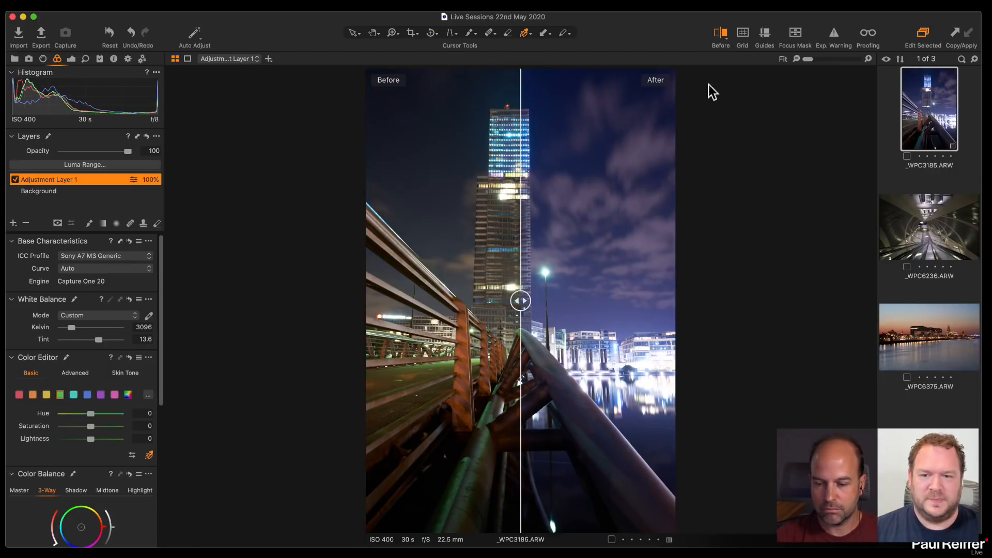
{"action": "left_click_drag", "start_coordinate": [519, 301], "coordinate": [505, 348]}
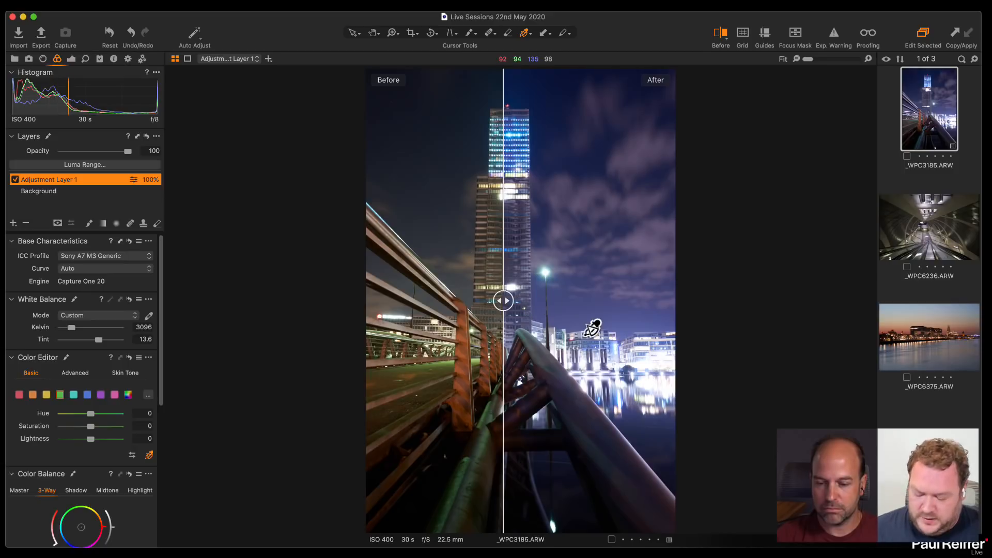
{"action": "key", "text": "z"}
{"action": "left_click_drag", "start_coordinate": [566, 321], "coordinate": [660, 403]}
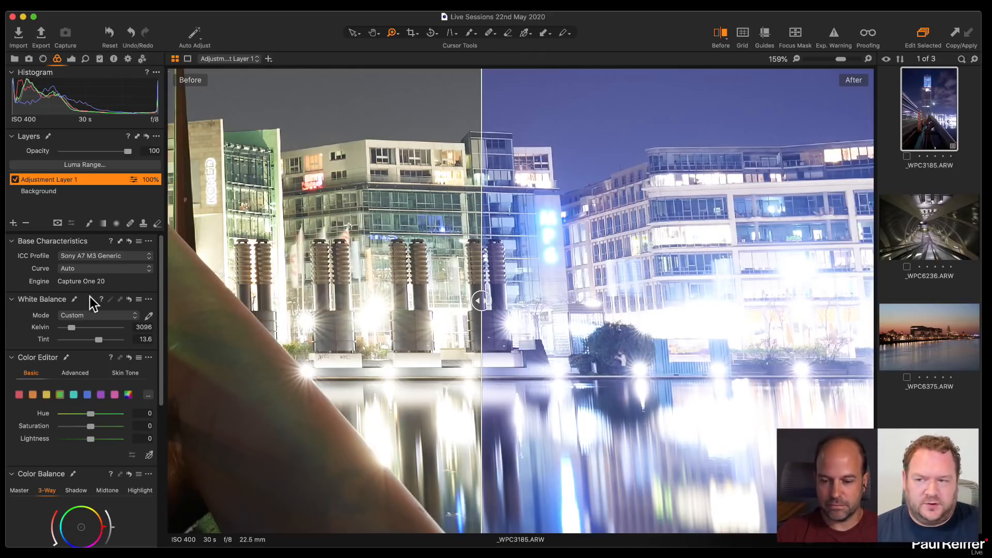
Set the adjustment layer's High Dynamic Range Highlight and White to -100 and compare the buildings with the original
{"action": "left_click", "coordinate": [73, 59]}
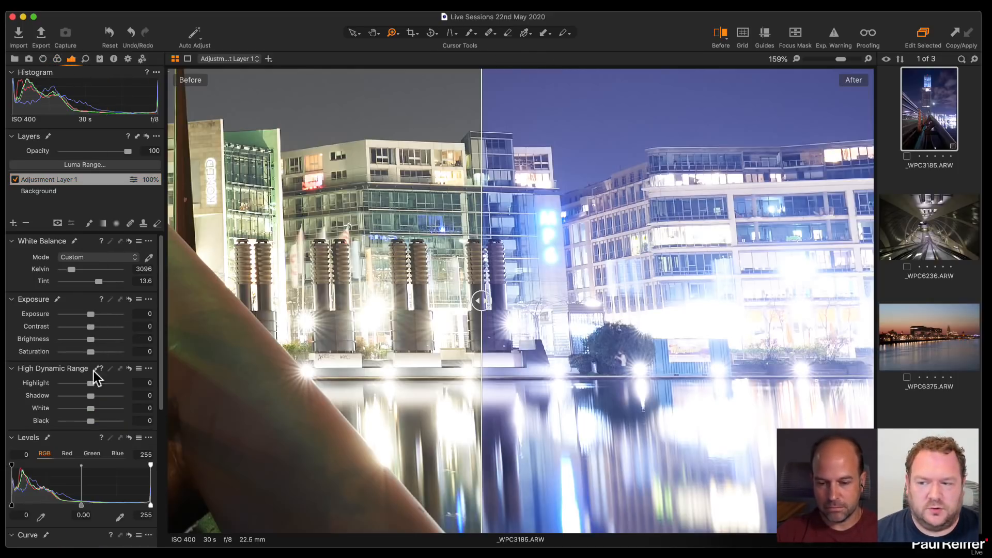
{"action": "left_click_drag", "start_coordinate": [91, 384], "coordinate": [18, 381]}
{"action": "left_click_drag", "start_coordinate": [91, 408], "coordinate": [5, 411]}
{"action": "left_click_drag", "start_coordinate": [482, 302], "coordinate": [760, 347]}
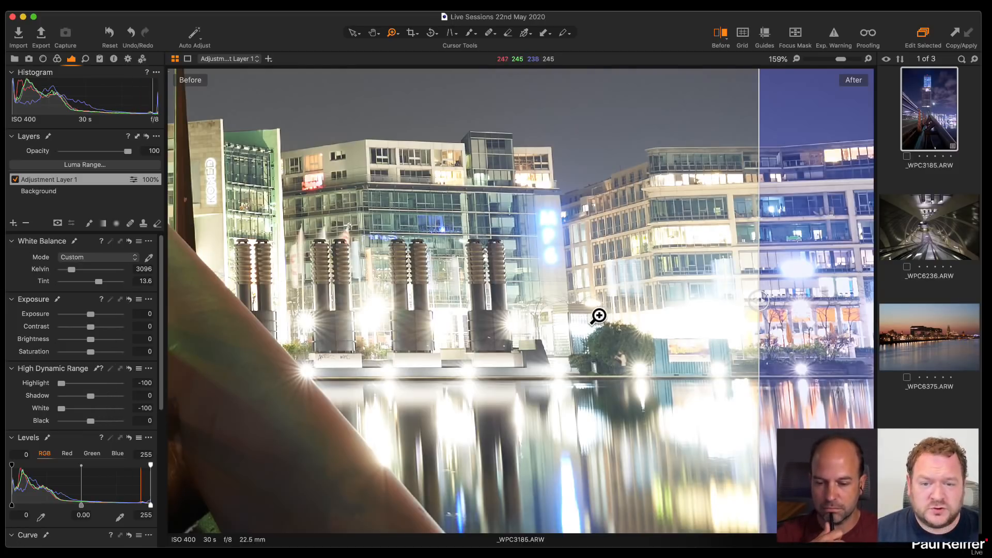
Set High Dynamic Range Shadow to 10 and Black to -28 for the whole photo, and turn off the before/after view
{"action": "key", "text": "super+0"}
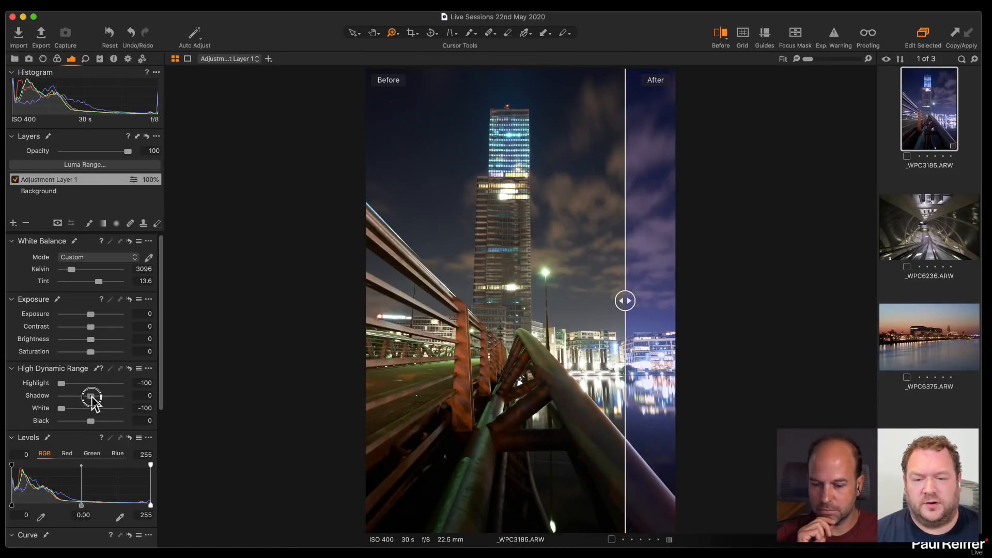
{"action": "left_click_drag", "start_coordinate": [91, 396], "coordinate": [96, 395]}
{"action": "left_click_drag", "start_coordinate": [625, 301], "coordinate": [314, 321]}
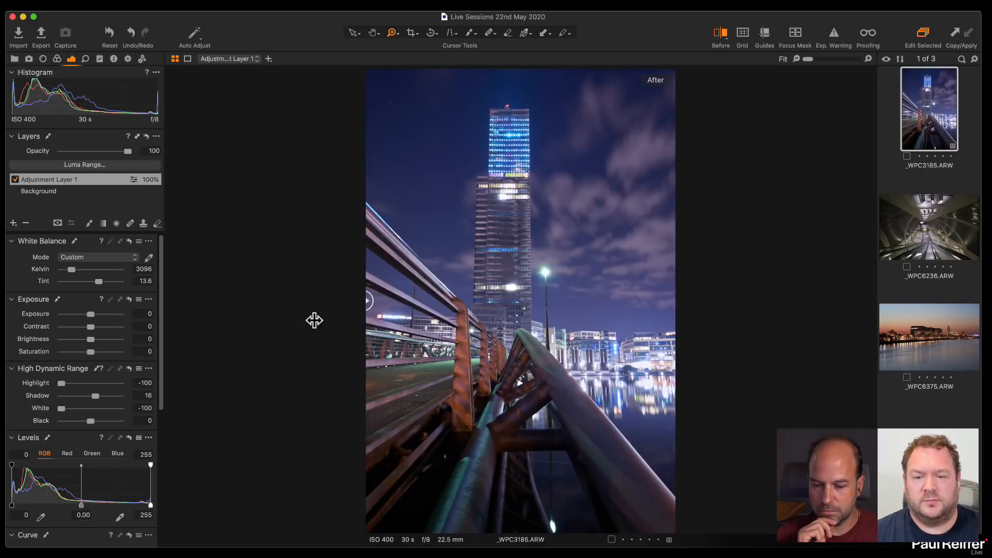
{"action": "left_click_drag", "start_coordinate": [95, 396], "coordinate": [96, 421]}
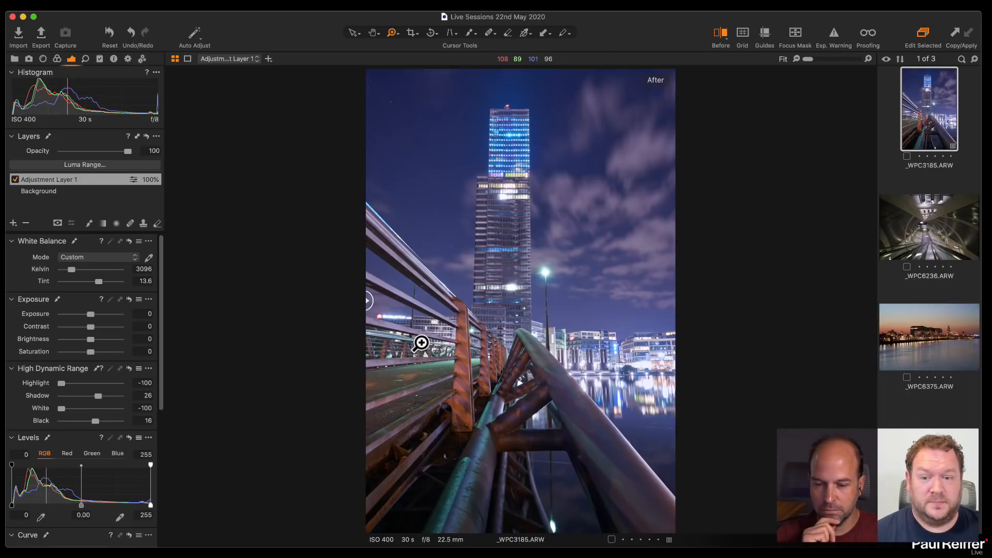
{"action": "left_click_drag", "start_coordinate": [95, 420], "coordinate": [100, 397]}
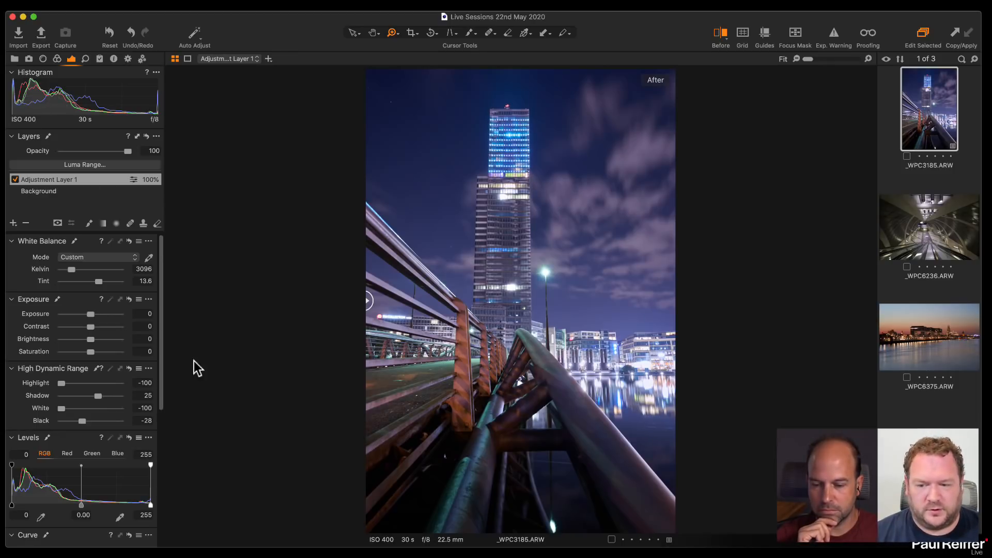
{"action": "left_click_drag", "start_coordinate": [98, 396], "coordinate": [95, 400]}
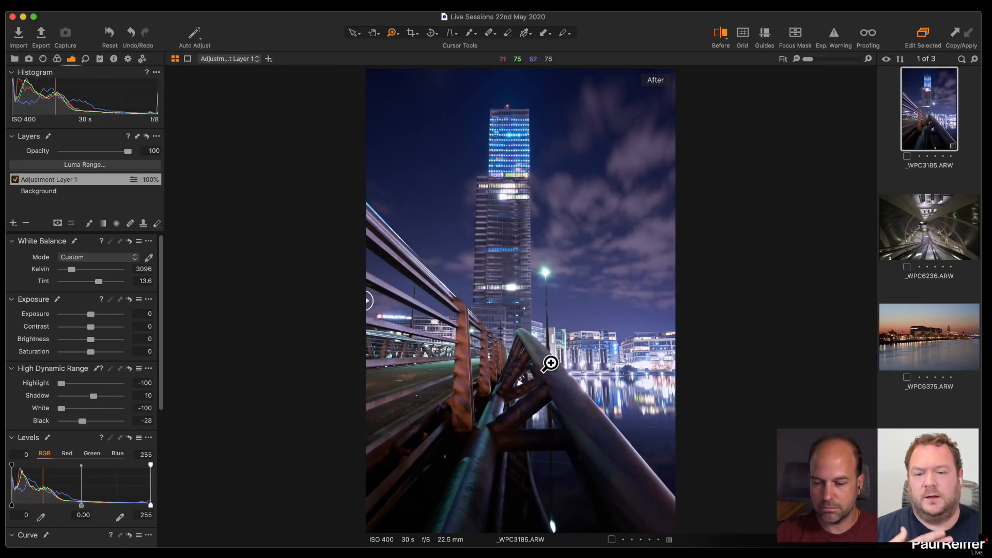
{"action": "left_click", "coordinate": [720, 34]}
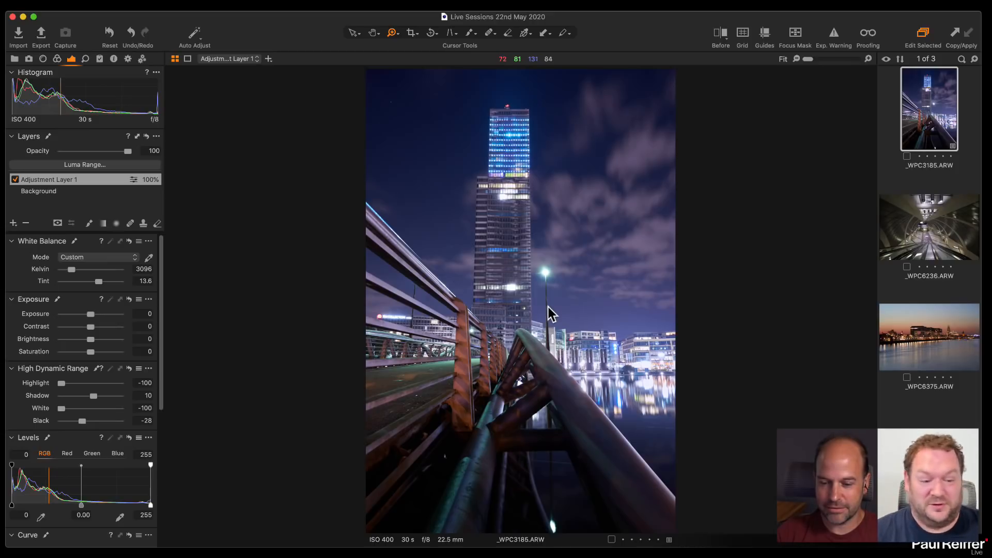
Activate the vertical Keystone tool on the bridge photo and show the lens tools with the Keystone settings
{"action": "left_click", "coordinate": [452, 35]}
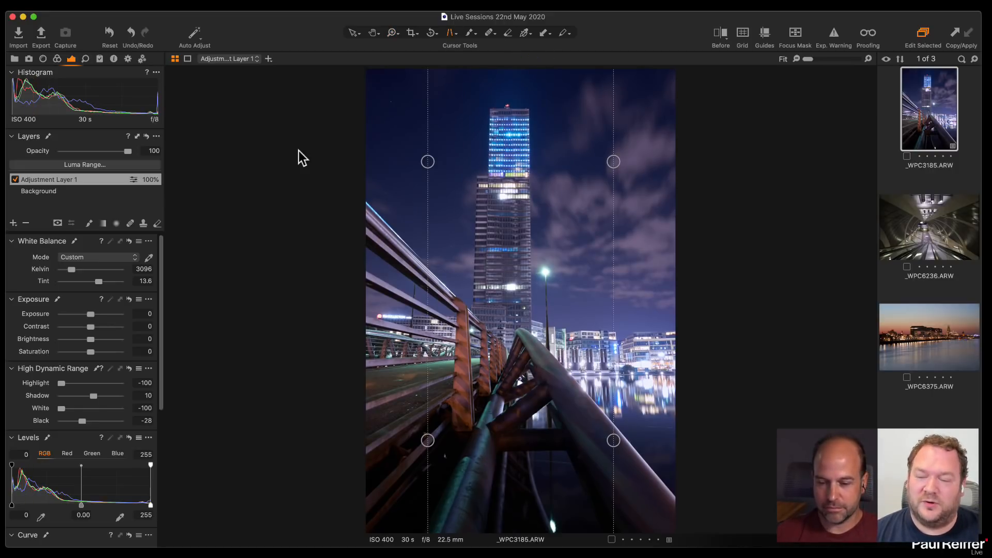
{"action": "left_click", "coordinate": [43, 59]}
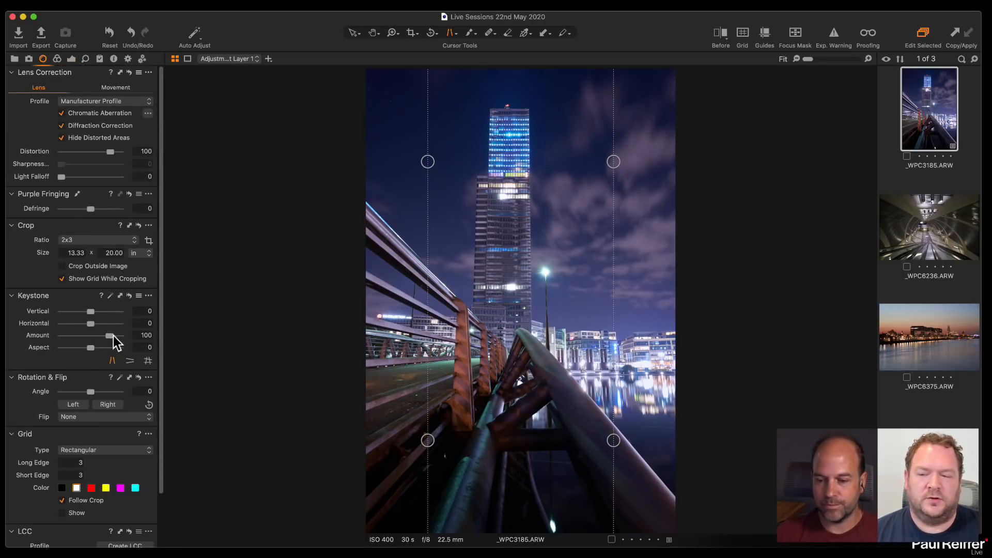
Try a Keystone Amount of 80 and set it back to 100
{"action": "type", "text": "80"}
{"action": "key", "text": "Tab"}
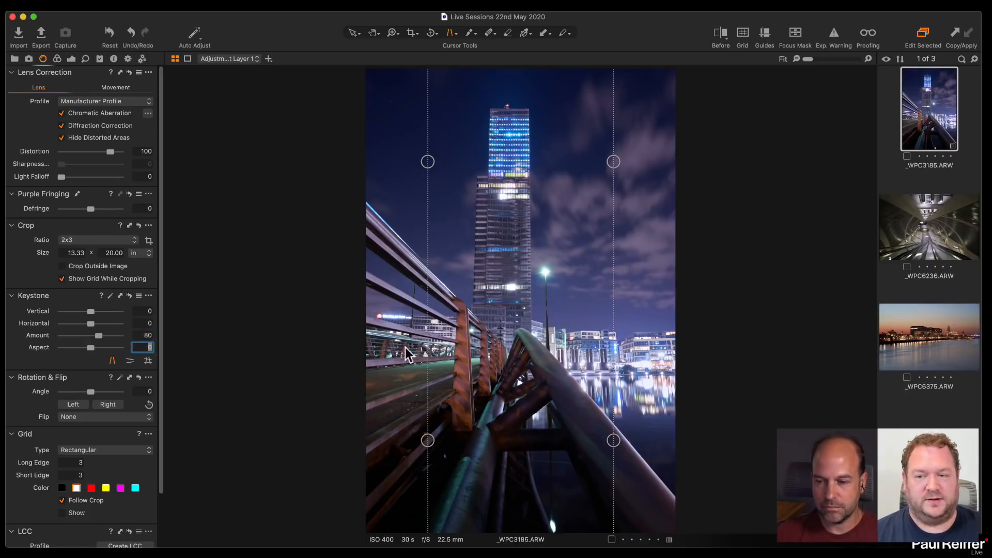
{"action": "left_click", "coordinate": [142, 335]}
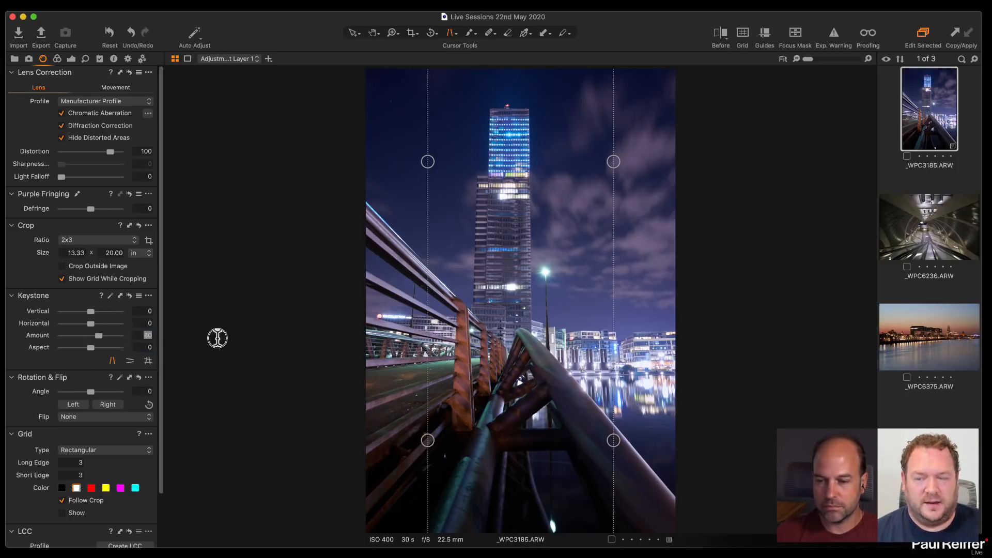
{"action": "type", "text": "100"}
{"action": "key", "text": "Tab"}
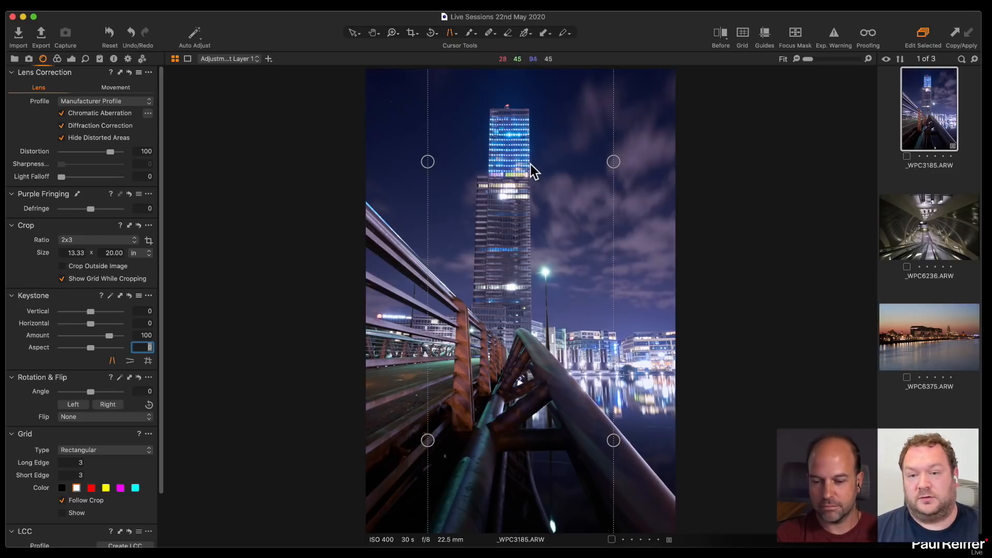
Check the tower's vertical edges against the grid and guide overlays, leaving both overlays off
{"action": "left_click", "coordinate": [744, 35]}
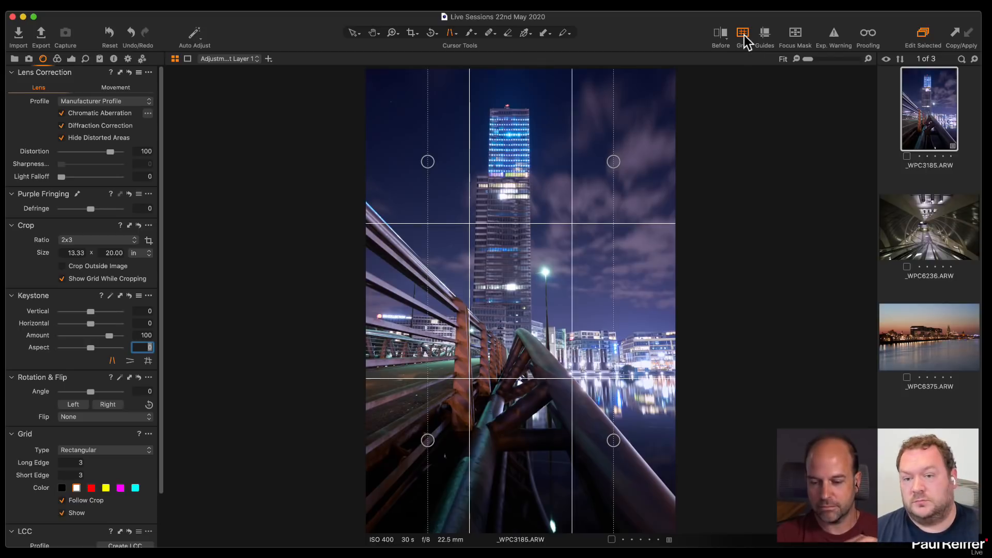
{"action": "left_click", "coordinate": [744, 36]}
{"action": "left_click", "coordinate": [764, 33]}
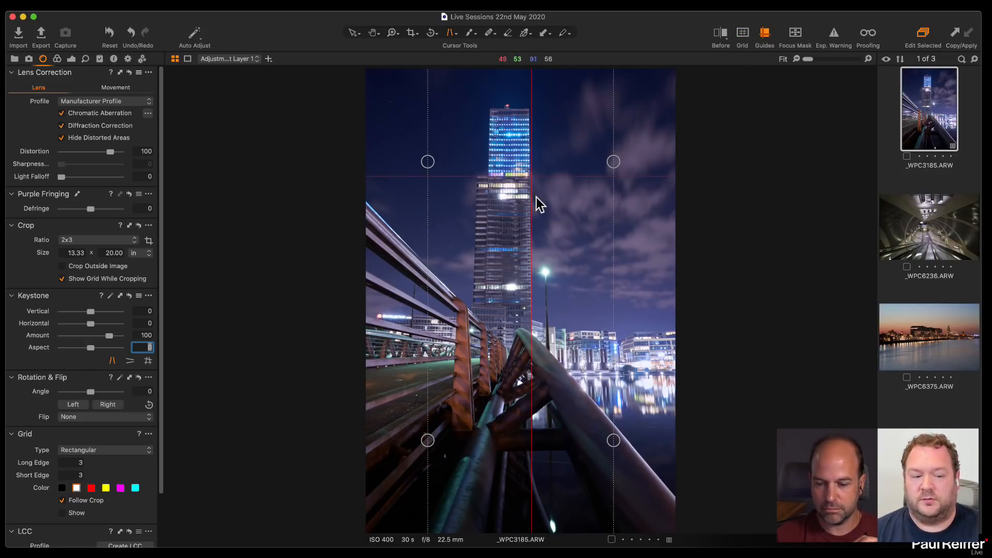
{"action": "left_click", "coordinate": [745, 35]}
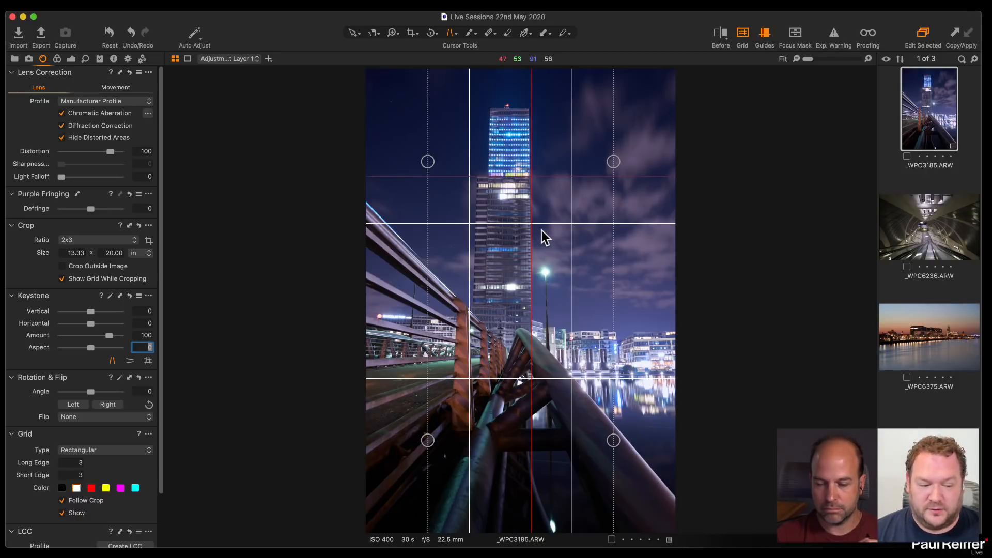
{"action": "left_click", "coordinate": [742, 35]}
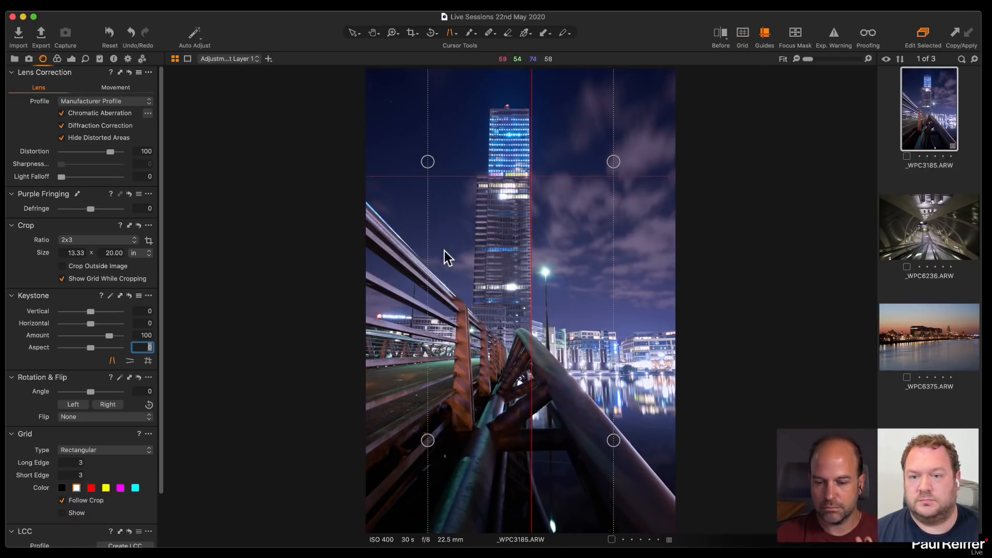
{"action": "left_click", "coordinate": [764, 35]}
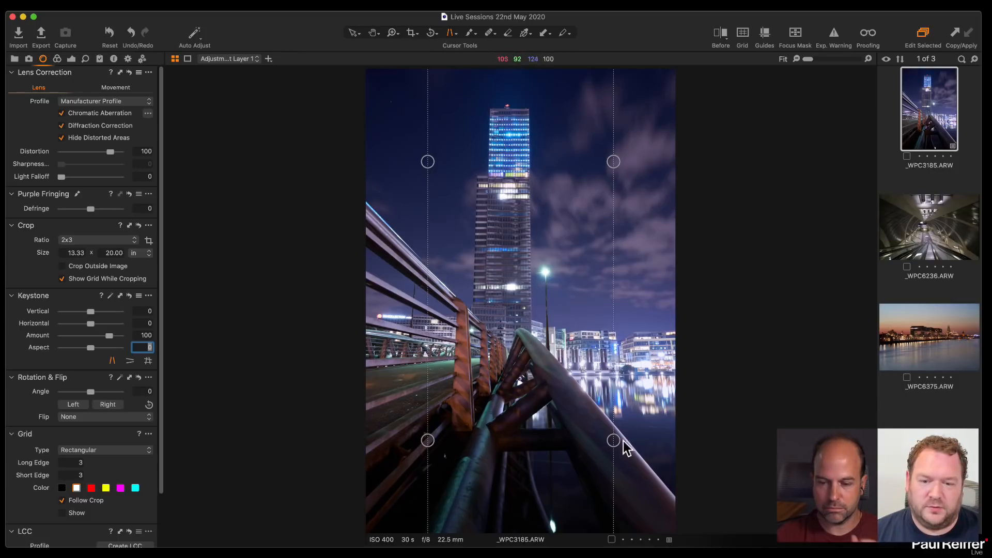
Move the lower ends of both vertical Keystone guides outward to follow the converging verticals, and apply the correction
{"action": "left_click_drag", "start_coordinate": [614, 440], "coordinate": [631, 440]}
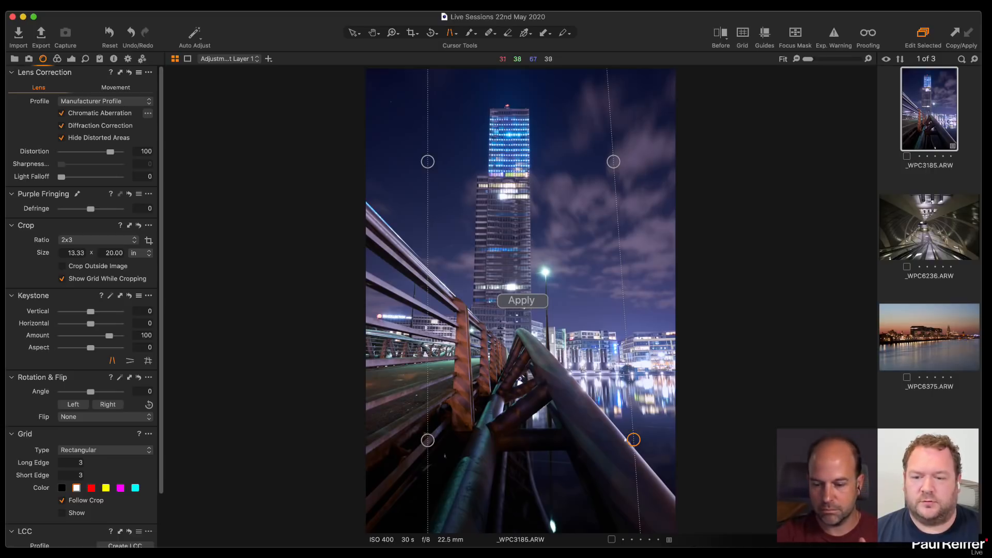
{"action": "left_click_drag", "start_coordinate": [428, 441], "coordinate": [410, 442]}
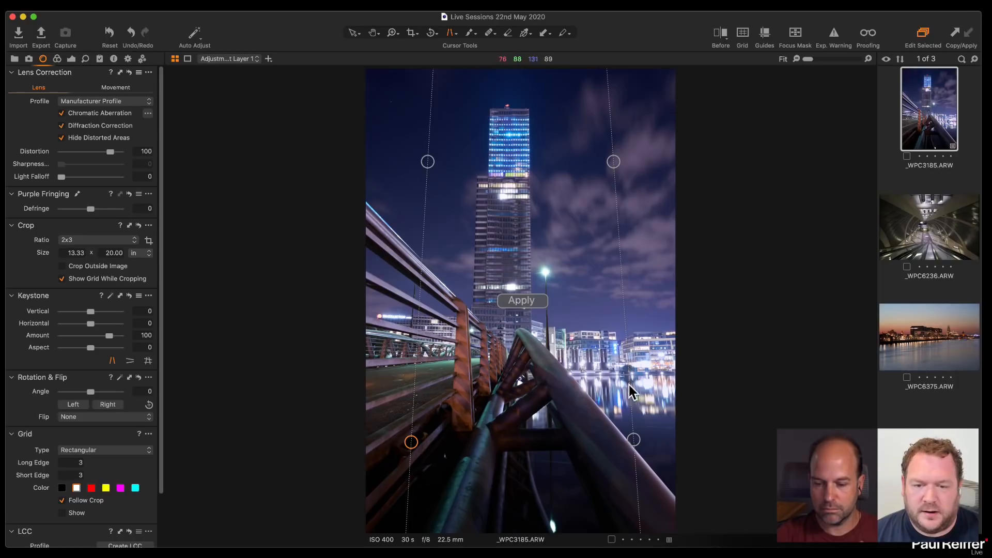
{"action": "left_click_drag", "start_coordinate": [633, 440], "coordinate": [635, 438]}
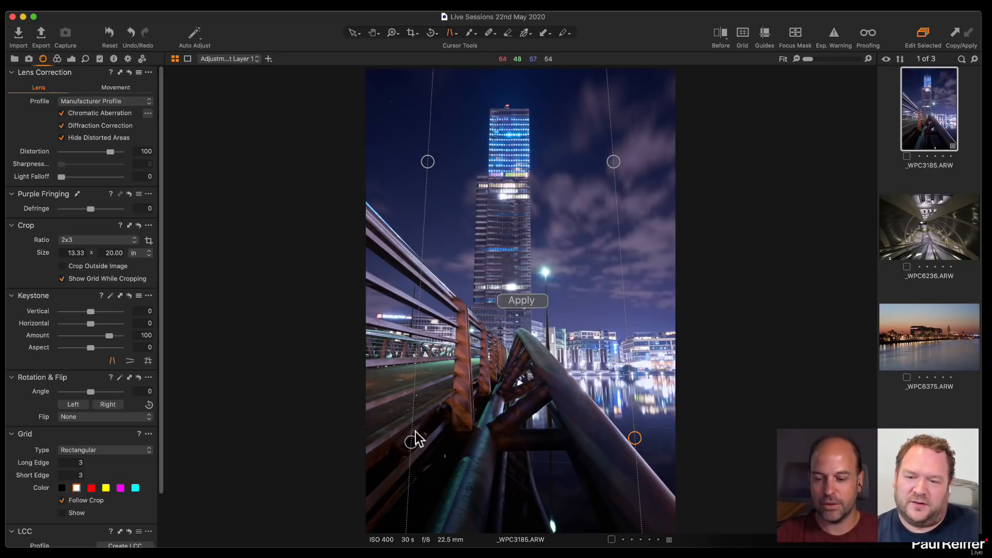
{"action": "left_click_drag", "start_coordinate": [410, 439], "coordinate": [410, 439]}
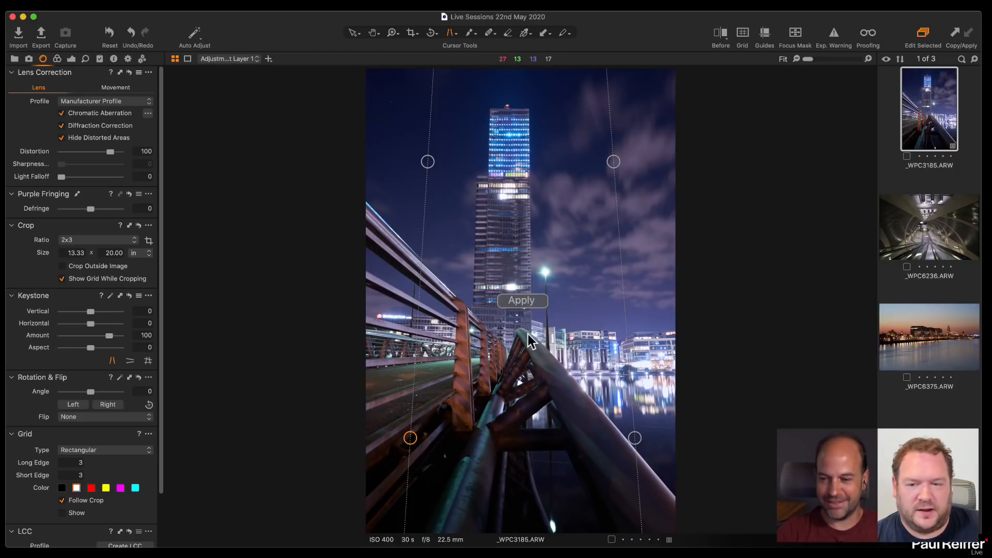
{"action": "left_click", "coordinate": [536, 307]}
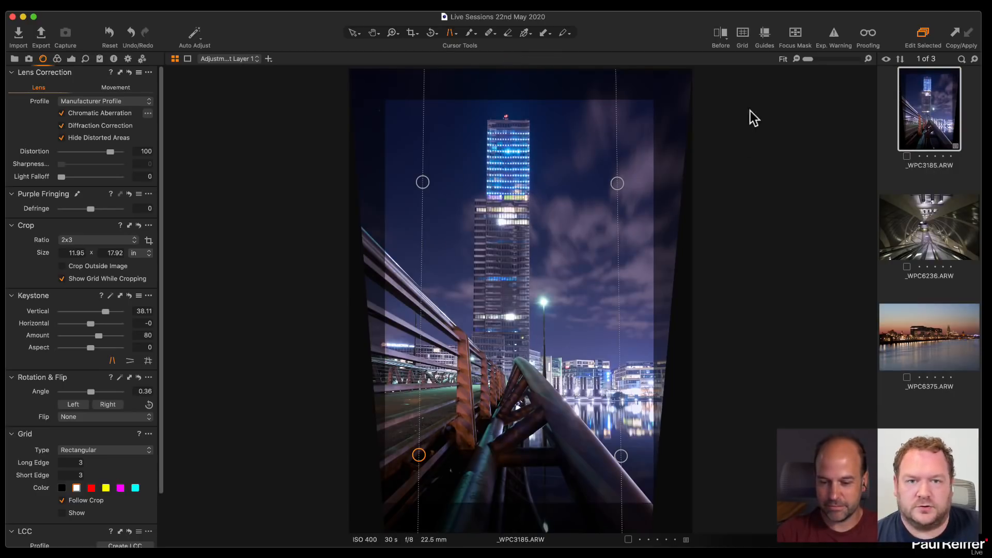
Try a Keystone Amount of 100, show the guides overlay on the photo, and apply the keystone correction again
{"action": "left_click", "coordinate": [139, 335]}
{"action": "type", "text": "100"}
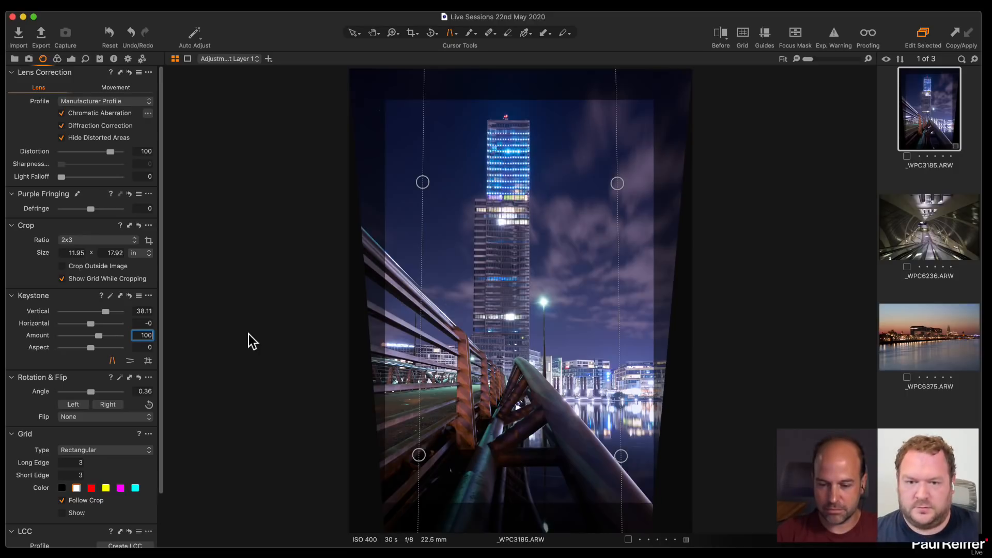
{"action": "key", "text": "Return"}
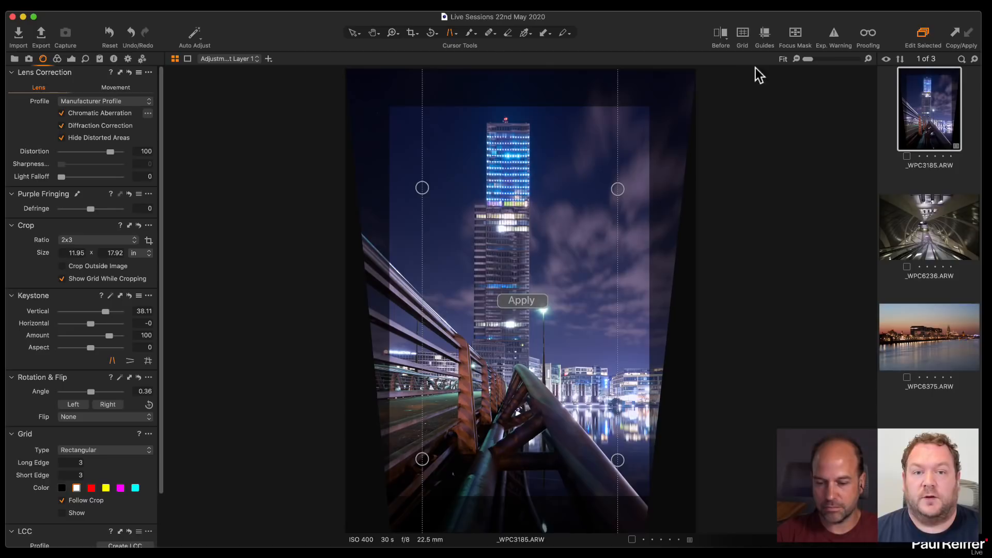
{"action": "left_click", "coordinate": [765, 35]}
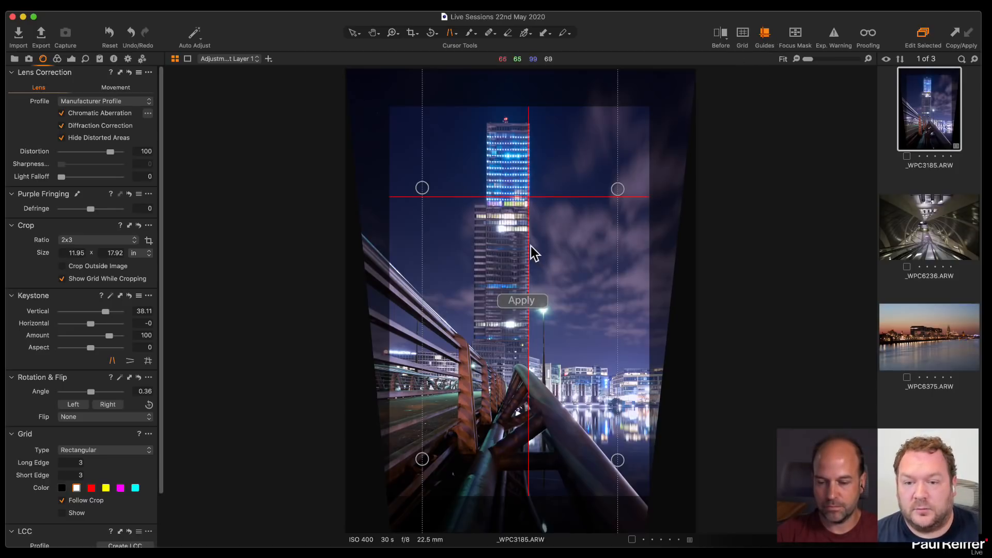
{"action": "left_click", "coordinate": [527, 299]}
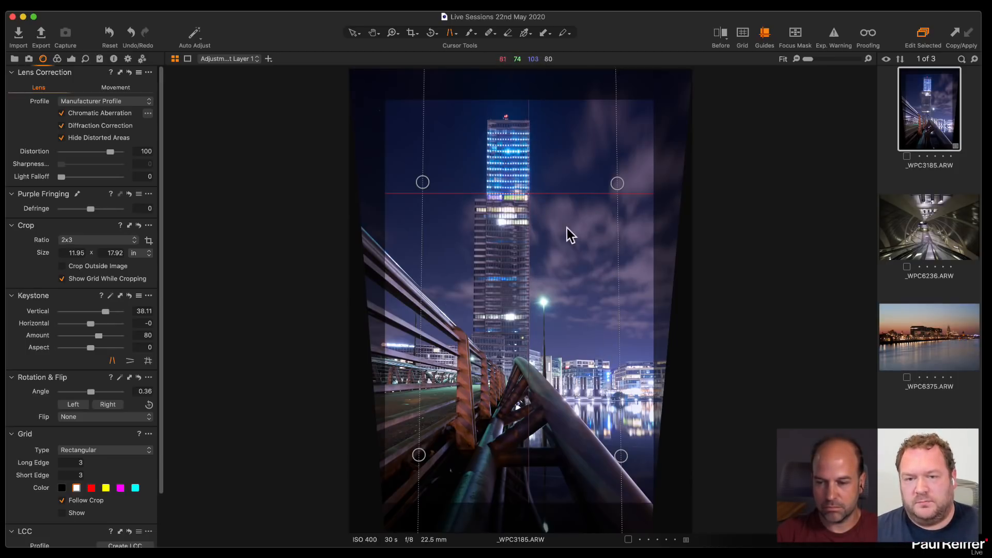
Leave the Keystone tool and check the tower's left edge by moving the vertical guide onto it
{"action": "left_click", "coordinate": [352, 31]}
{"action": "left_click_drag", "start_coordinate": [530, 249], "coordinate": [468, 253]}
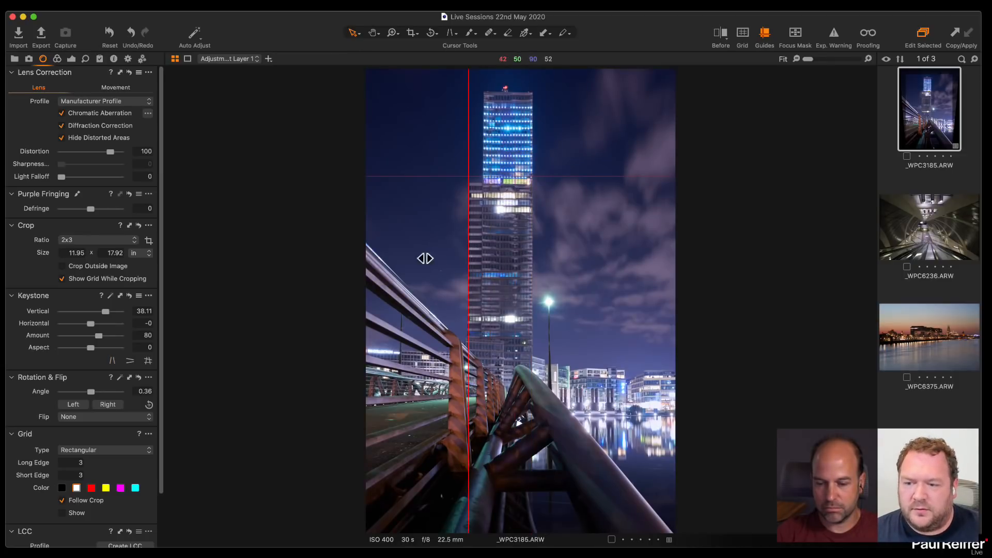
Return to the vertical Keystone tool, try an Amount of 100, and reapply the correction
{"action": "left_click", "coordinate": [138, 335]}
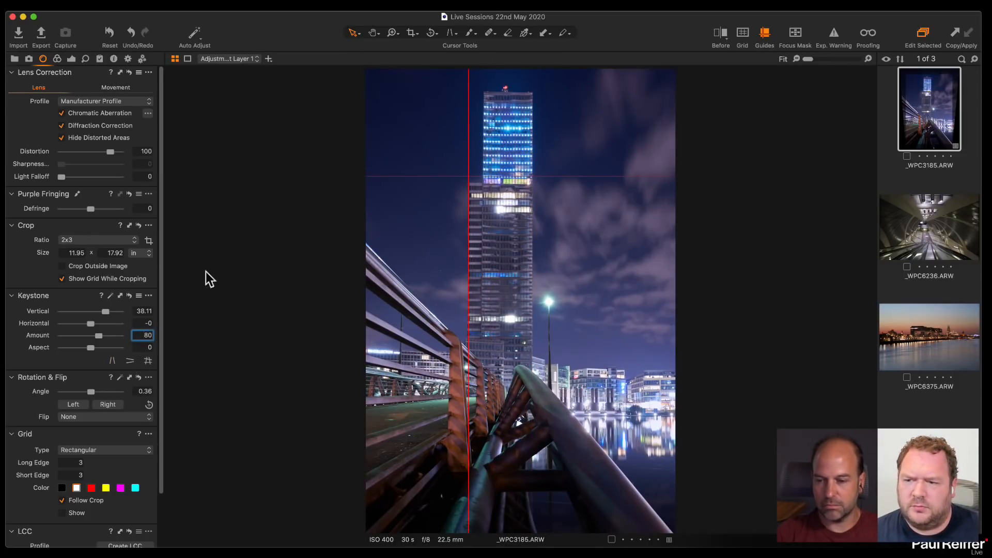
{"action": "left_click", "coordinate": [448, 32]}
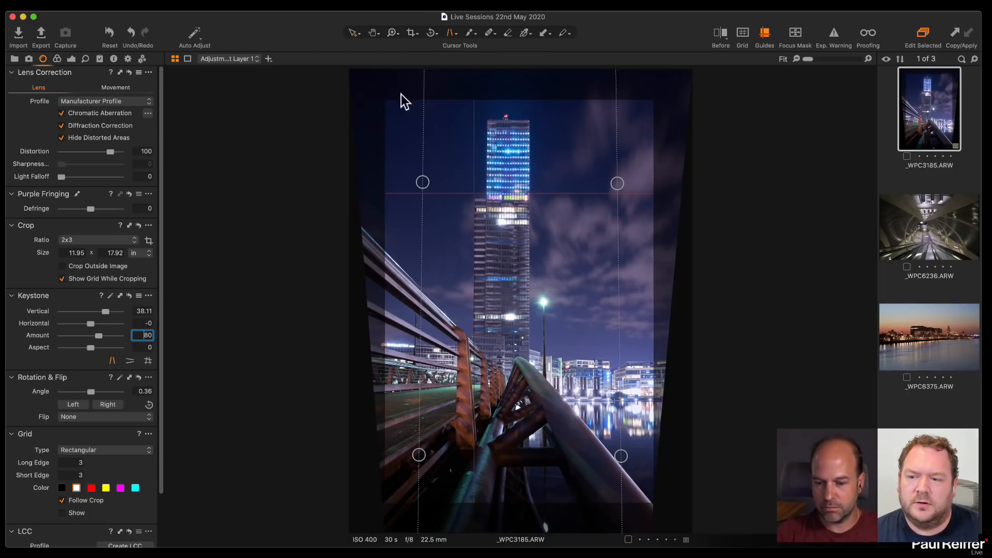
{"action": "double_click", "coordinate": [142, 335]}
{"action": "type", "text": "100"}
{"action": "key", "text": "Return"}
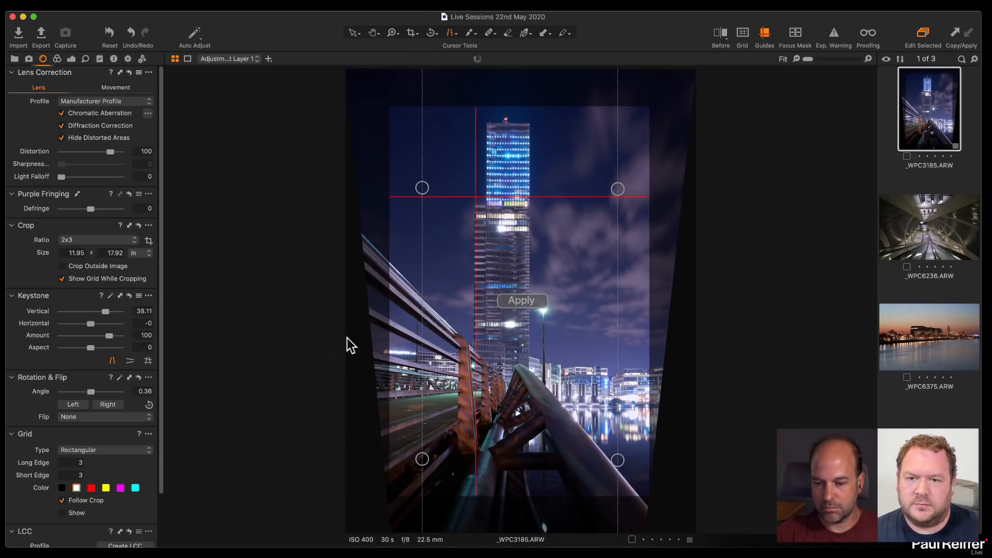
{"action": "left_click", "coordinate": [533, 302]}
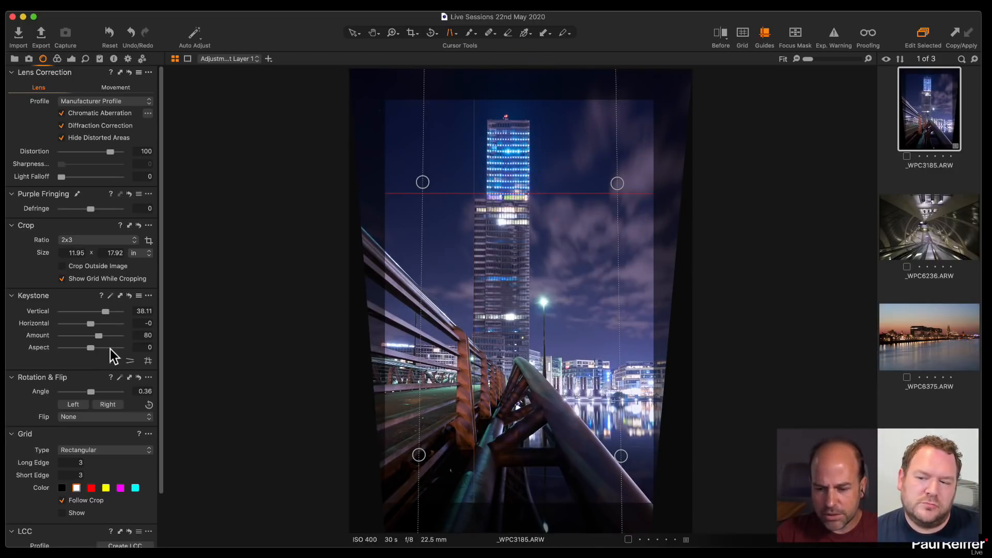
View the photo outside the Keystone tool, then retry an Amount of 100 and apply it once more
{"action": "left_click", "coordinate": [353, 32]}
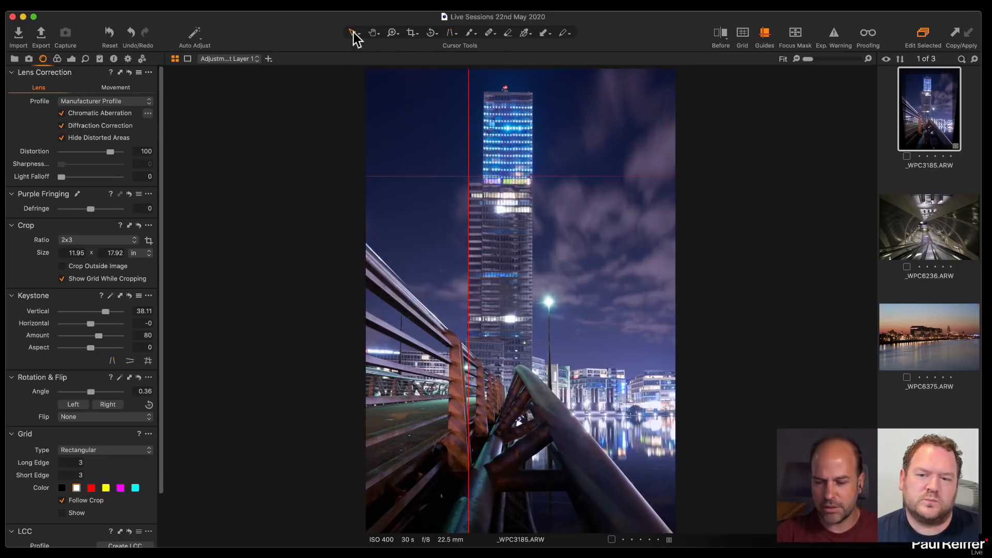
{"action": "left_click", "coordinate": [451, 34]}
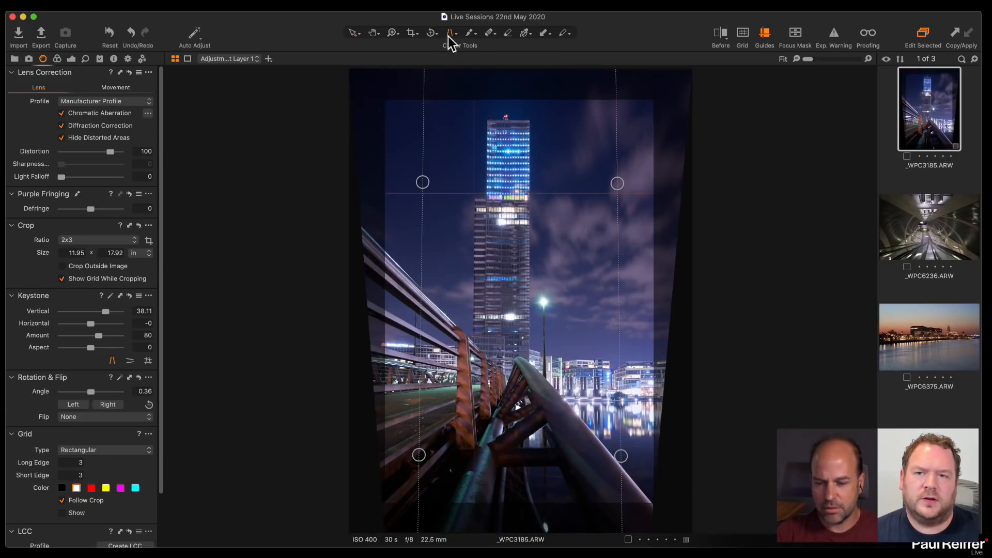
{"action": "left_click", "coordinate": [140, 334]}
{"action": "type", "text": "100"}
{"action": "key", "text": "Tab"}
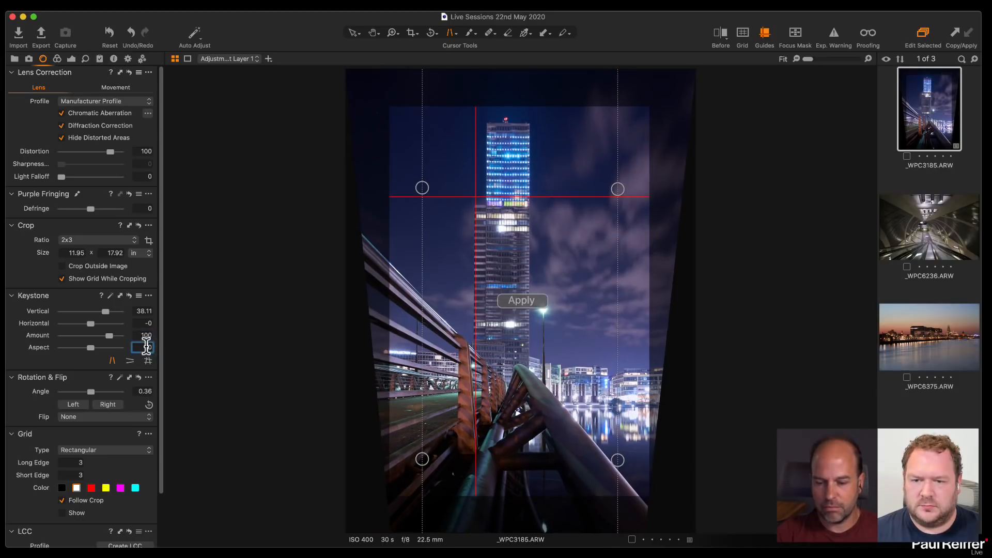
{"action": "left_click", "coordinate": [519, 300]}
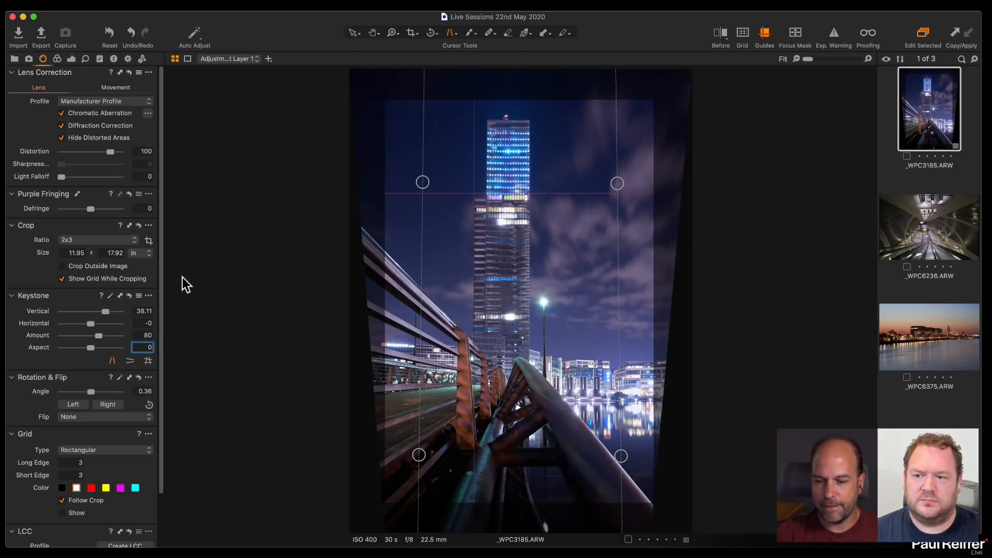
Set the Keystone Amount to 100, leave the Keystone tool, and check the tower's right edge against the vertical guide
{"action": "left_click_drag", "start_coordinate": [142, 336], "coordinate": [203, 338]}
{"action": "type", "text": "100"}
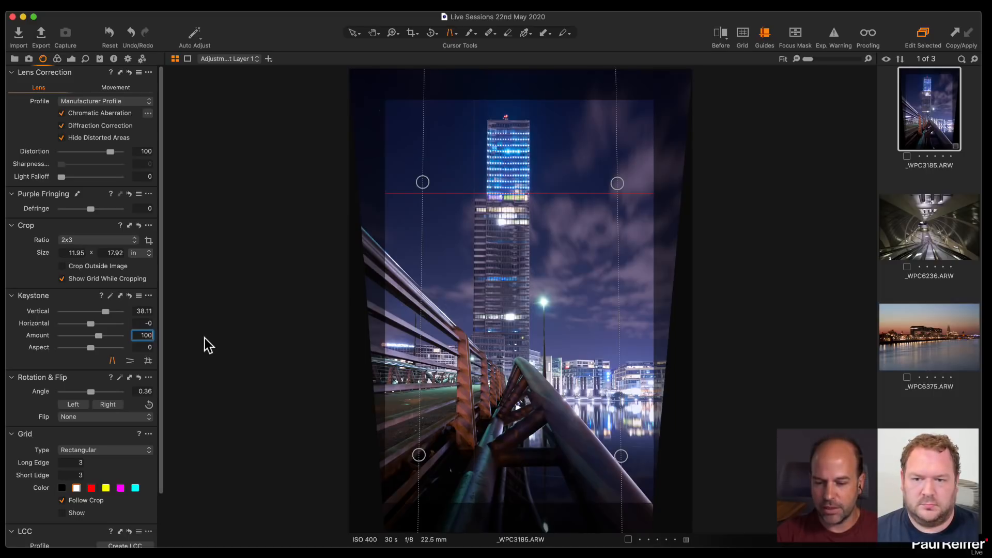
{"action": "key", "text": "Tab"}
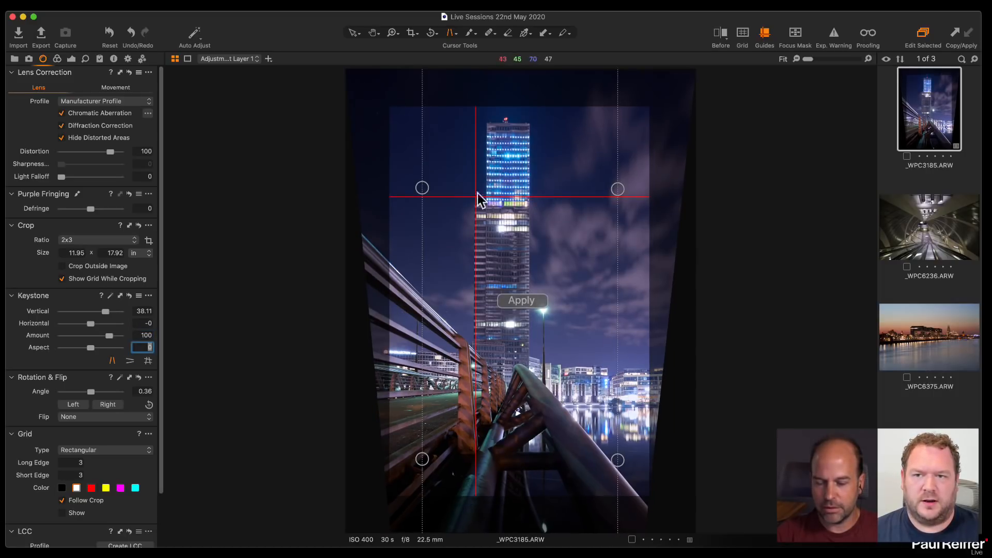
{"action": "left_click", "coordinate": [351, 33]}
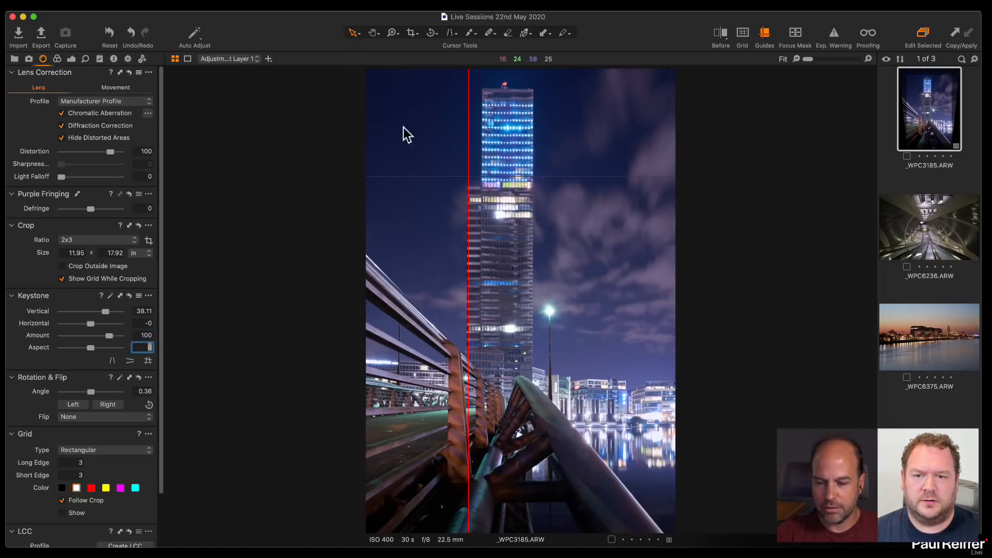
{"action": "left_click", "coordinate": [142, 349]}
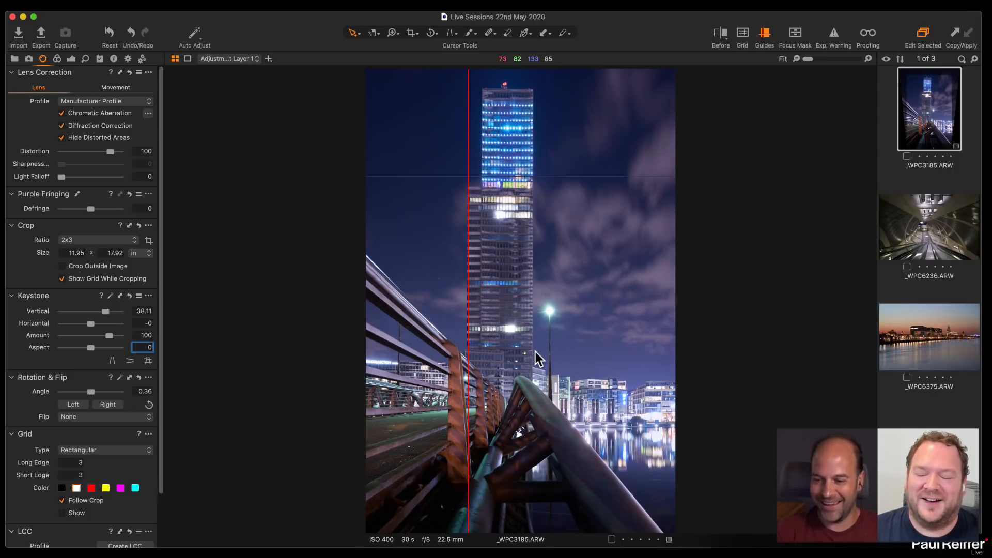
{"action": "left_click_drag", "start_coordinate": [468, 312], "coordinate": [533, 312]}
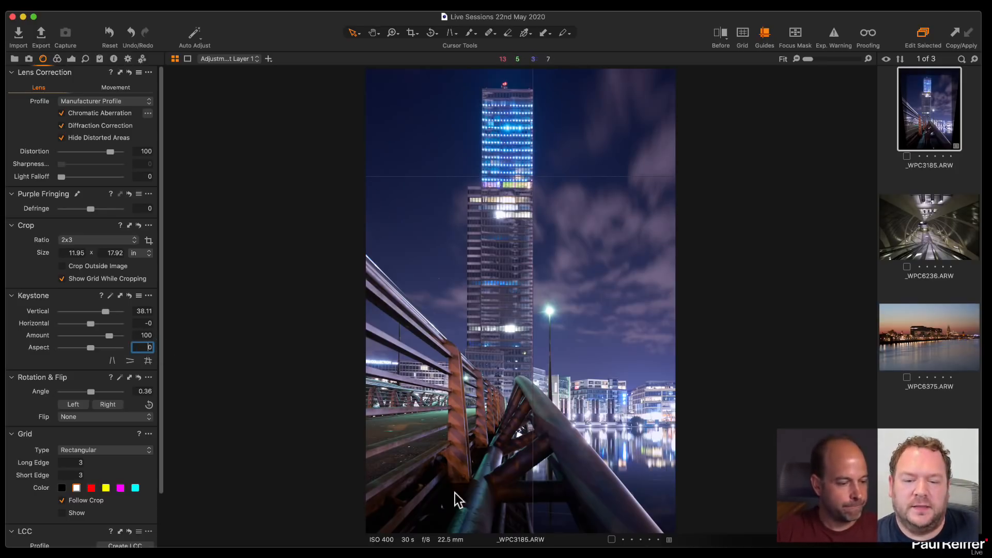
Crop the bridge photo to 11.75 × 17.63 in at the 2x3 ratio and reposition the crop around the tower
{"action": "left_click", "coordinate": [412, 34]}
{"action": "left_click_drag", "start_coordinate": [598, 396], "coordinate": [592, 397]}
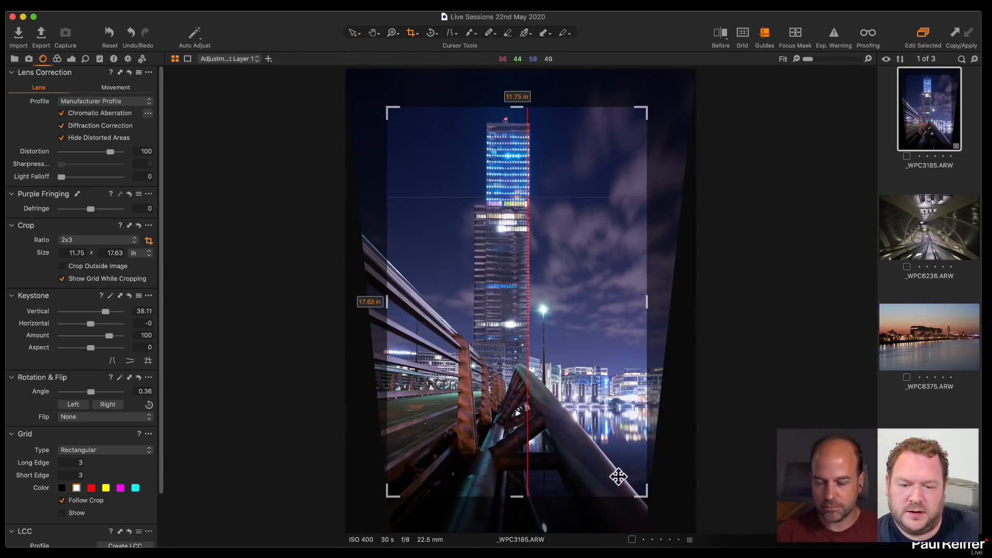
{"action": "left_click_drag", "start_coordinate": [579, 252], "coordinate": [567, 248]}
{"action": "mouse_move", "coordinate": [642, 494]}
{"action": "left_mouse_down"}
{"action": "mouse_move", "coordinate": [626, 492]}
{"action": "mouse_move", "coordinate": [646, 510]}
{"action": "left_mouse_up"}
{"action": "mouse_move", "coordinate": [578, 451]}
{"action": "left_mouse_down"}
{"action": "mouse_move", "coordinate": [567, 429]}
{"action": "mouse_move", "coordinate": [561, 448]}
{"action": "left_mouse_up"}
{"action": "left_click", "coordinate": [353, 32]}
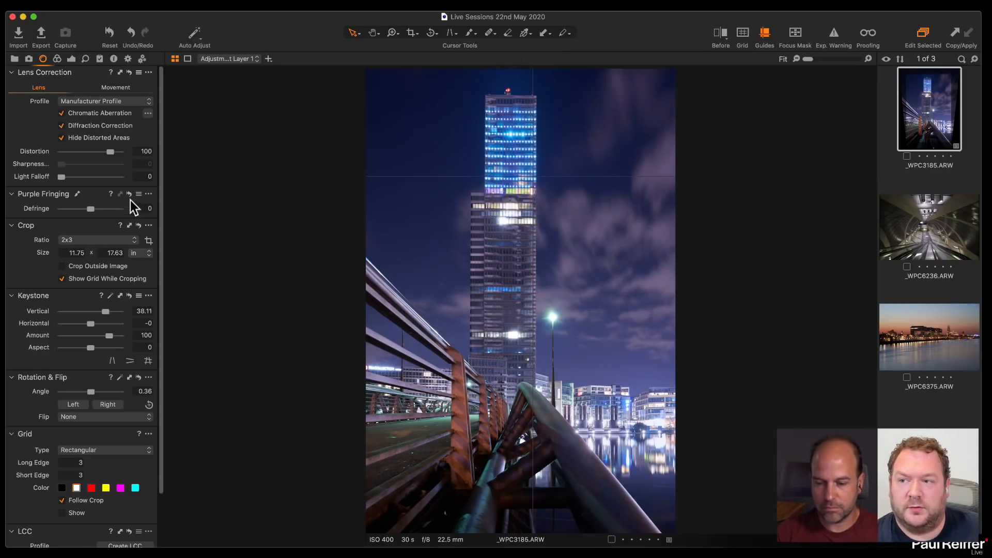
Set Clarity on Adjustment Layer 1 to 38 with the Natural method, and hide the guides overlay
{"action": "left_click", "coordinate": [75, 61]}
{"action": "scroll", "coordinate": [92, 499], "scroll_direction": "down", "scroll_amount": 6}
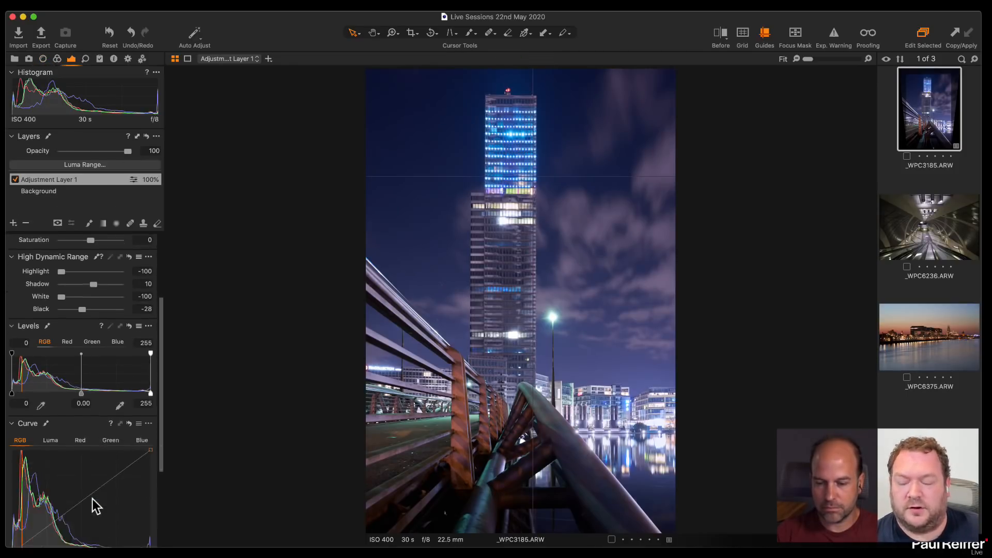
{"action": "scroll", "coordinate": [92, 498], "scroll_direction": "down", "scroll_amount": 3}
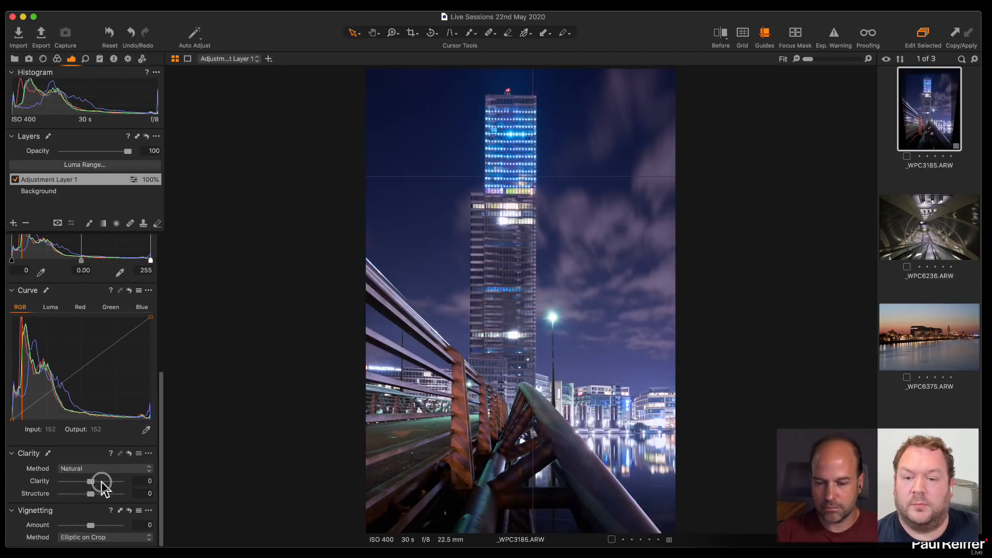
{"action": "left_click", "coordinate": [102, 481]}
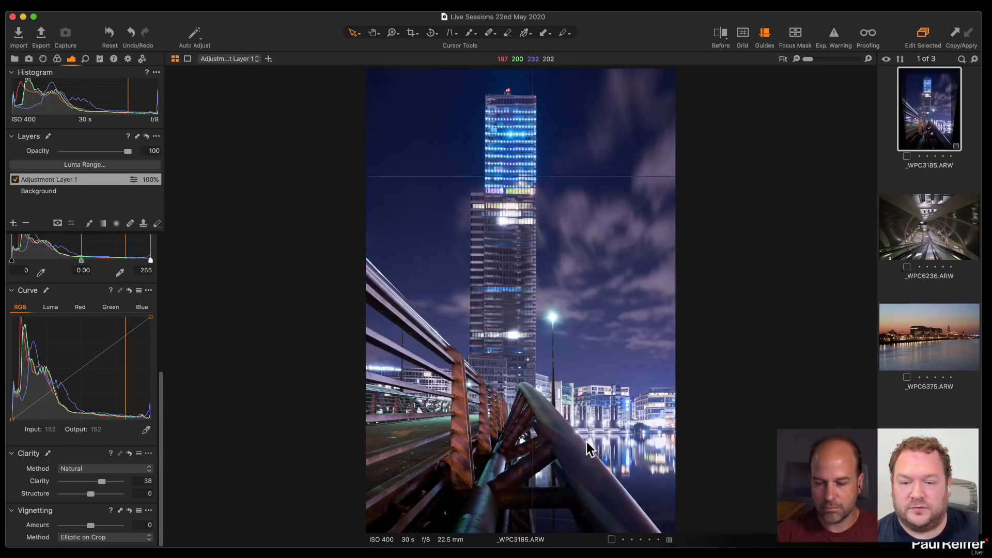
{"action": "left_click", "coordinate": [765, 33]}
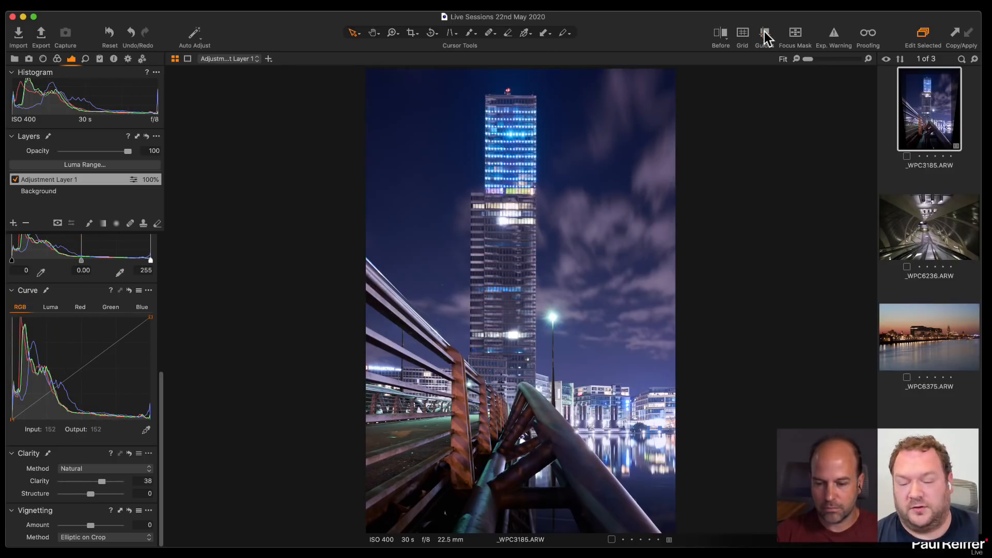
Inspect the tower facade and the waterfront buildings at 200%, and return to the full photo
{"action": "key", "text": "z"}
{"action": "left_click", "coordinate": [531, 271]}
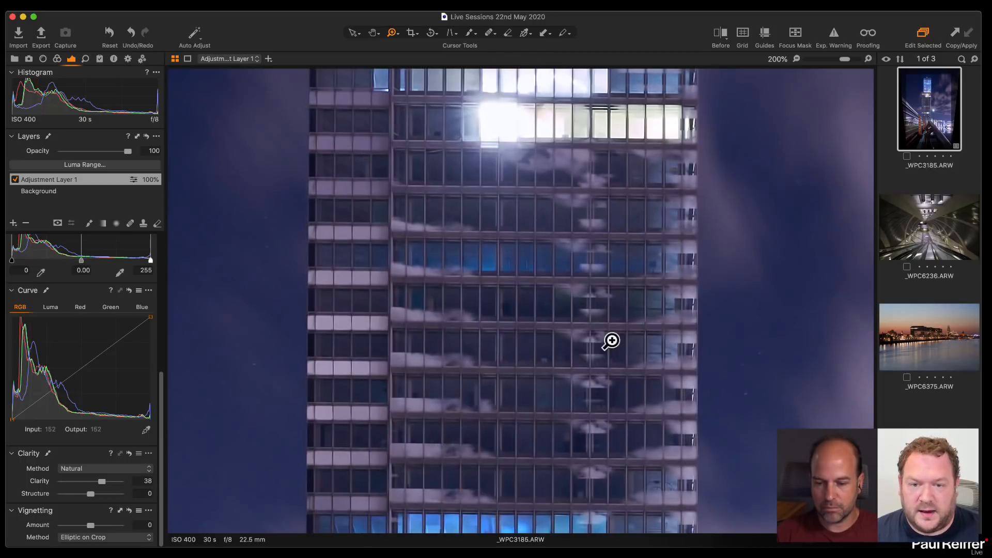
{"action": "left_click_drag", "start_coordinate": [651, 419], "coordinate": [456, 122]}
{"action": "left_click_drag", "start_coordinate": [534, 374], "coordinate": [507, 170]}
{"action": "left_click_drag", "start_coordinate": [474, 439], "coordinate": [488, 194]}
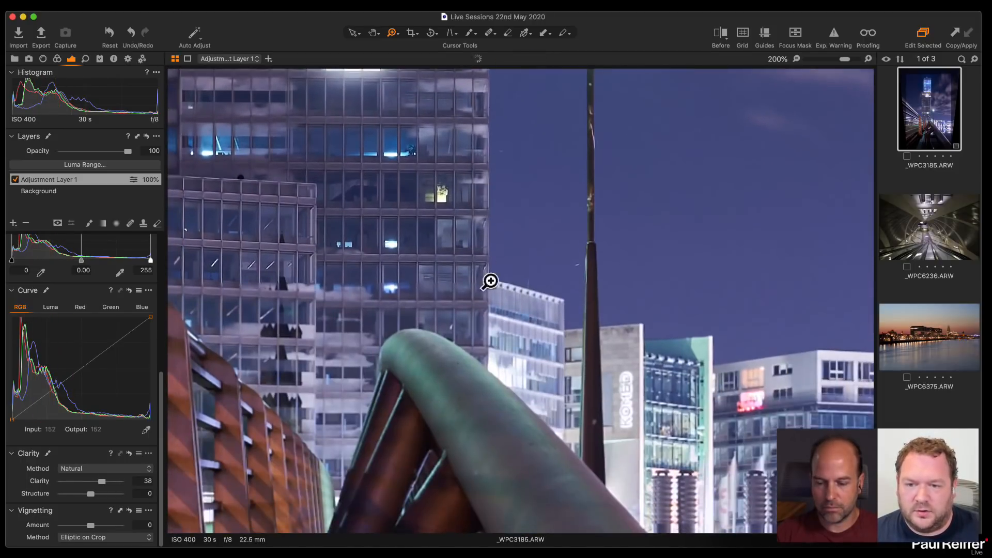
{"action": "left_click_drag", "start_coordinate": [637, 419], "coordinate": [531, 350]}
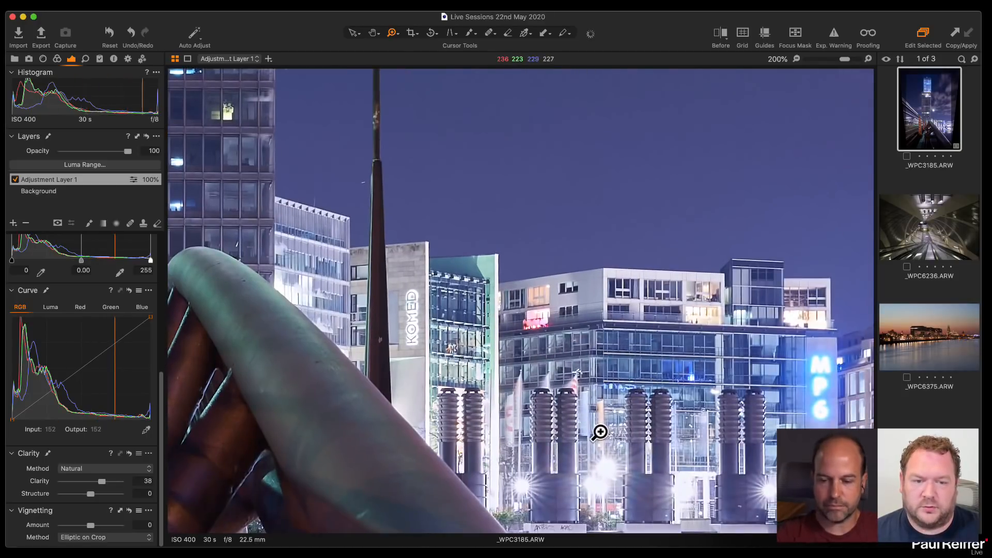
{"action": "scroll", "coordinate": [671, 245], "scroll_direction": "down", "scroll_amount": 5}
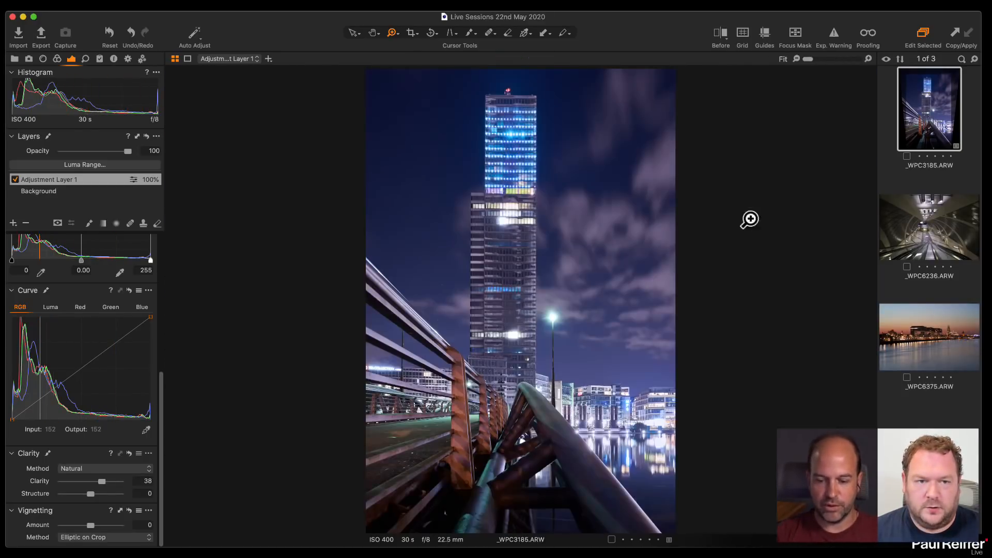
Create a new unedited variant of _WPC3185.ARW for side-by-side comparison, and make the edited variant the active one
{"action": "right_click", "coordinate": [916, 125]}
{"action": "left_click", "coordinate": [934, 164]}
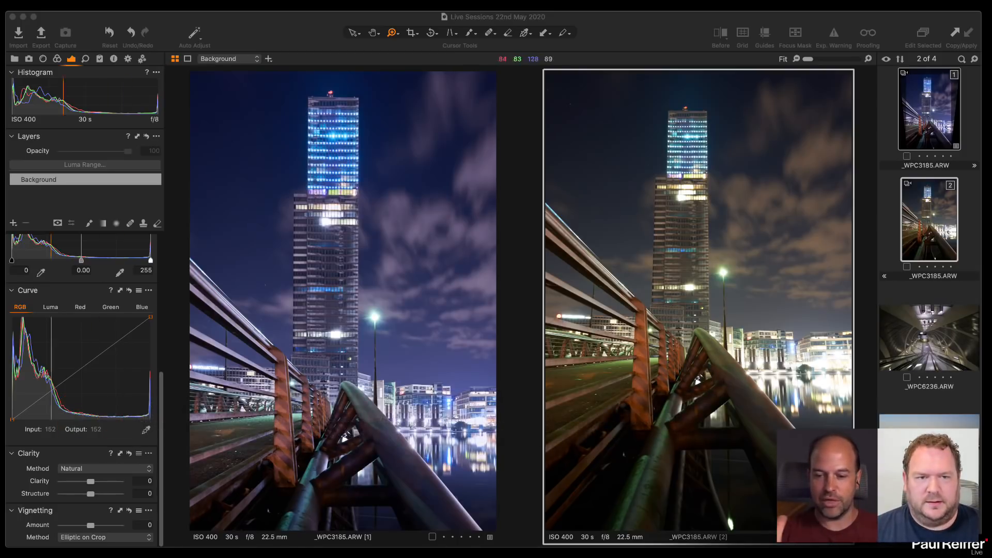
{"action": "left_click", "coordinate": [937, 106]}
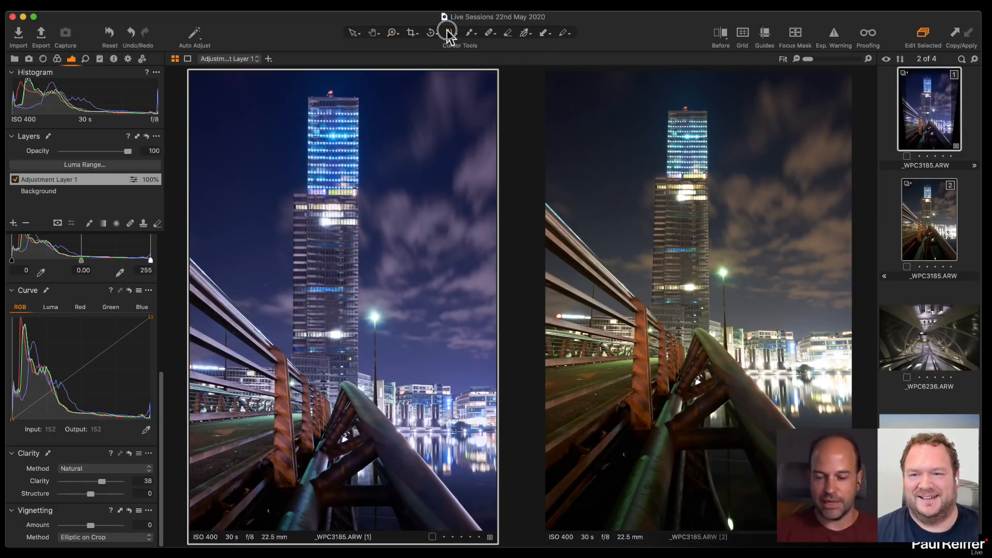
Show only the edited variant of _WPC3185.ARW, and apply a vertical keystone correction with the lower-right guide point shifted slightly outward
{"action": "left_click", "coordinate": [447, 33]}
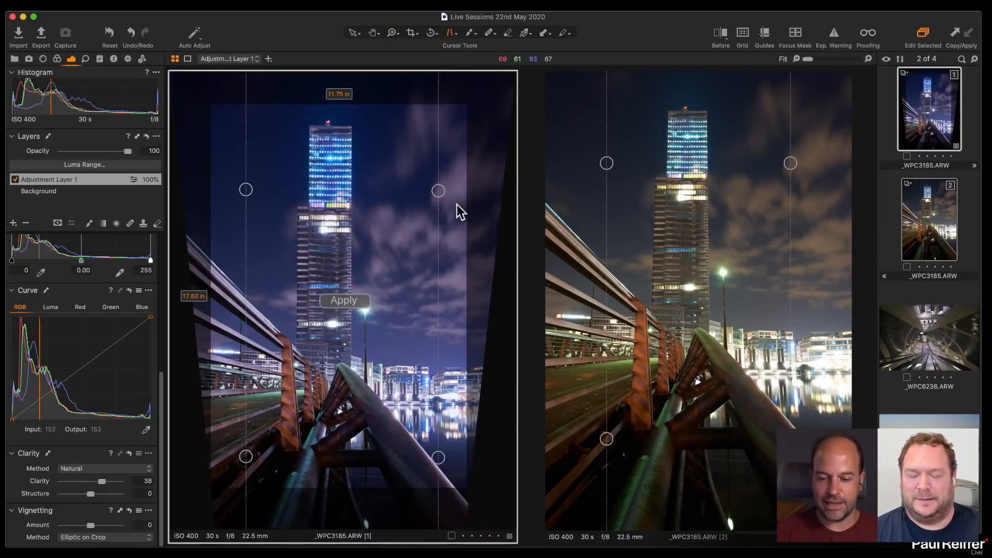
{"action": "left_click", "coordinate": [884, 140]}
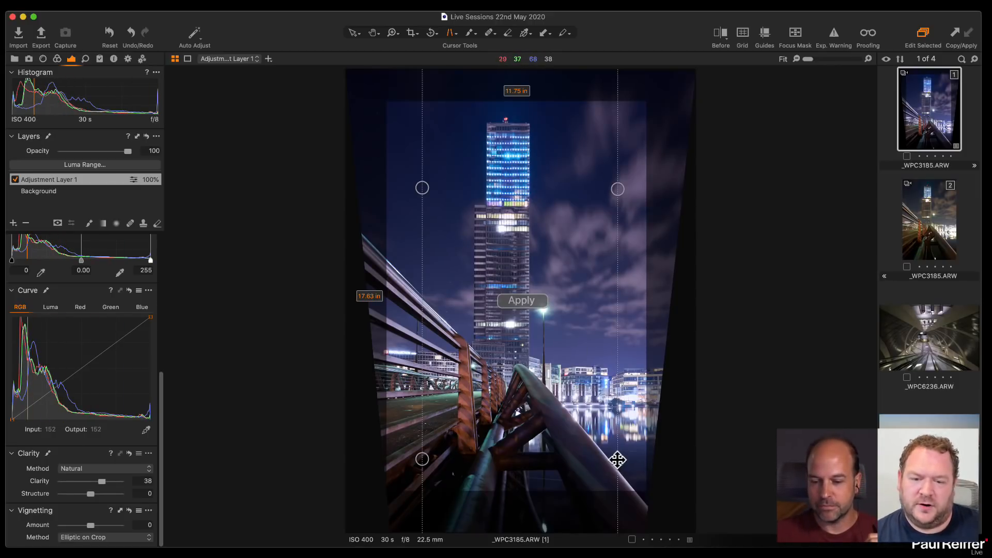
{"action": "left_click_drag", "start_coordinate": [618, 460], "coordinate": [622, 460]}
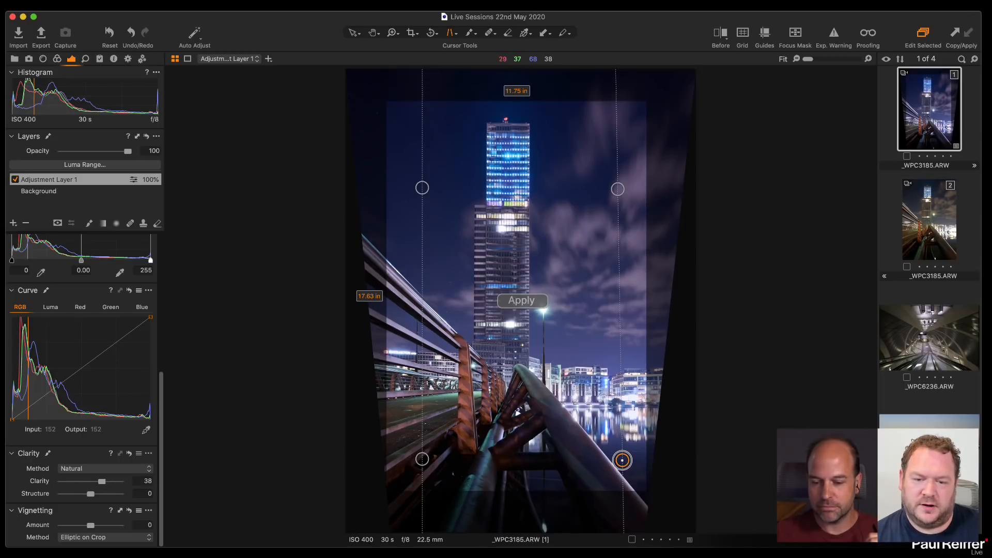
{"action": "left_click", "coordinate": [522, 302]}
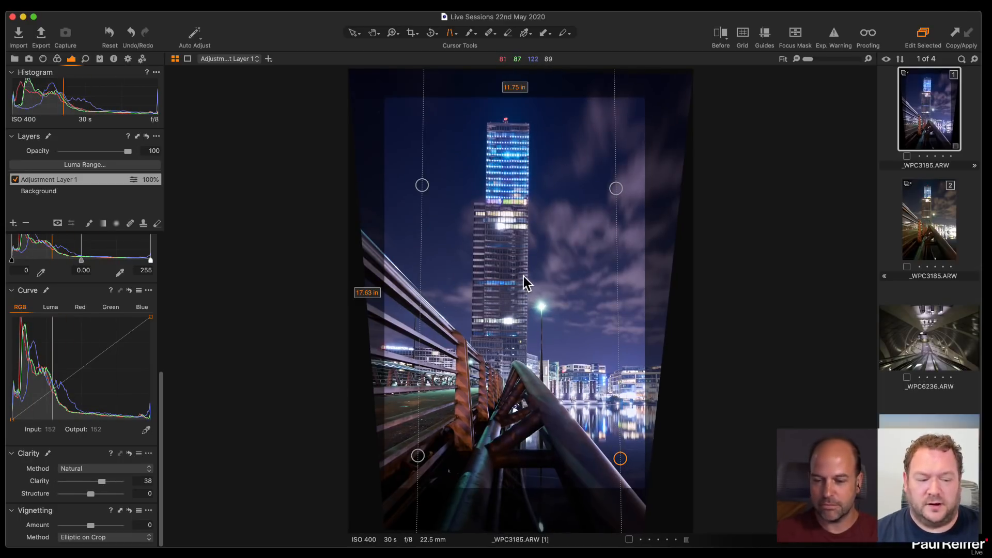
Align the two vertical keystone guides with the tower's side edges, apply the correction, and refine the lower-right guide point before reapplying it
{"action": "left_click_drag", "start_coordinate": [616, 189], "coordinate": [555, 189]}
{"action": "left_click_drag", "start_coordinate": [619, 459], "coordinate": [560, 455]}
{"action": "left_click_drag", "start_coordinate": [422, 185], "coordinate": [498, 186]}
{"action": "left_click_drag", "start_coordinate": [419, 455], "coordinate": [500, 468]}
{"action": "left_click_drag", "start_coordinate": [553, 190], "coordinate": [529, 188]}
{"action": "left_click_drag", "start_coordinate": [560, 455], "coordinate": [495, 468]}
{"action": "left_click_drag", "start_coordinate": [498, 186], "coordinate": [497, 184]}
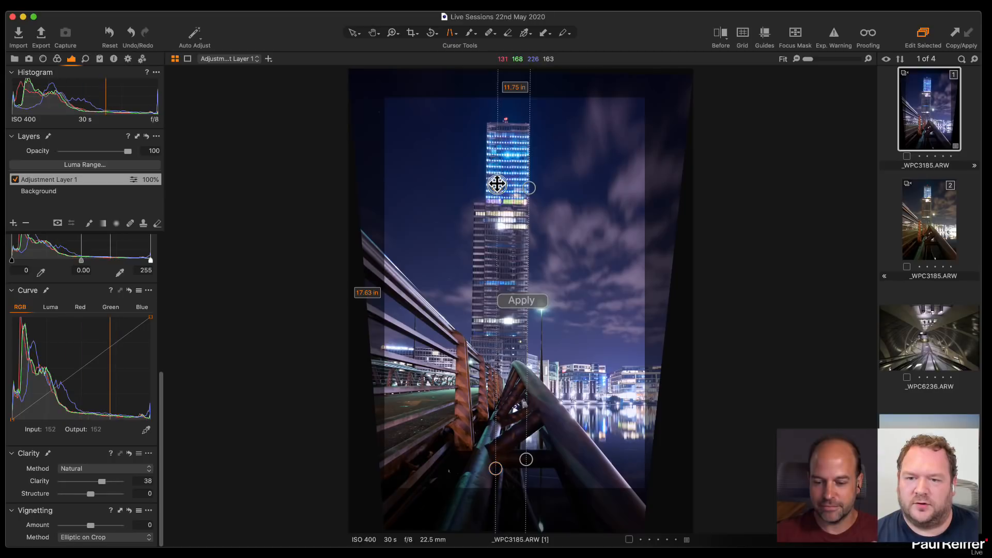
{"action": "left_click", "coordinate": [532, 301]}
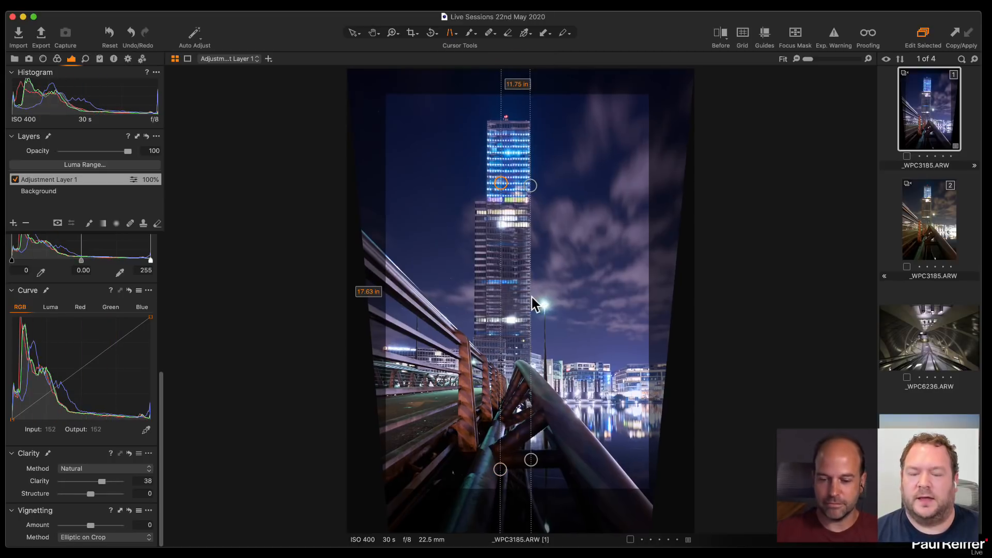
{"action": "left_click_drag", "start_coordinate": [530, 459], "coordinate": [531, 464]}
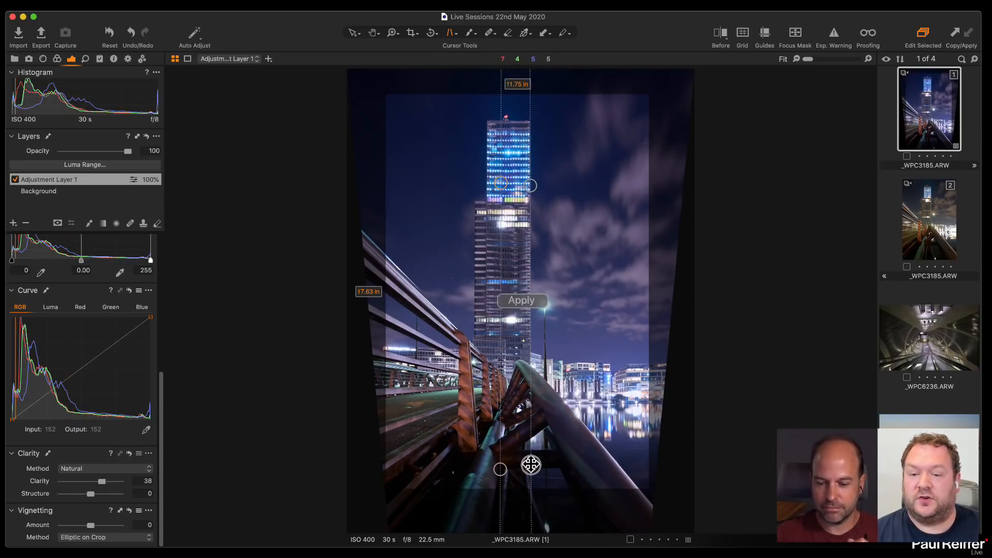
{"action": "left_click", "coordinate": [531, 302]}
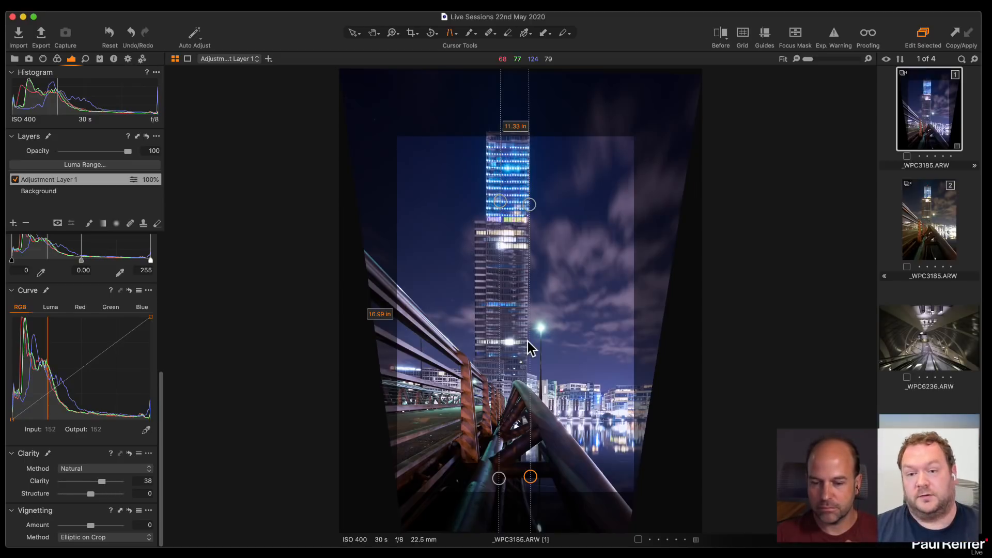
Spread the keystone guides to upright positions well outside both sides of the tower, apply the correction, and return to the cropped view
{"action": "left_click_drag", "start_coordinate": [539, 210], "coordinate": [611, 195]}
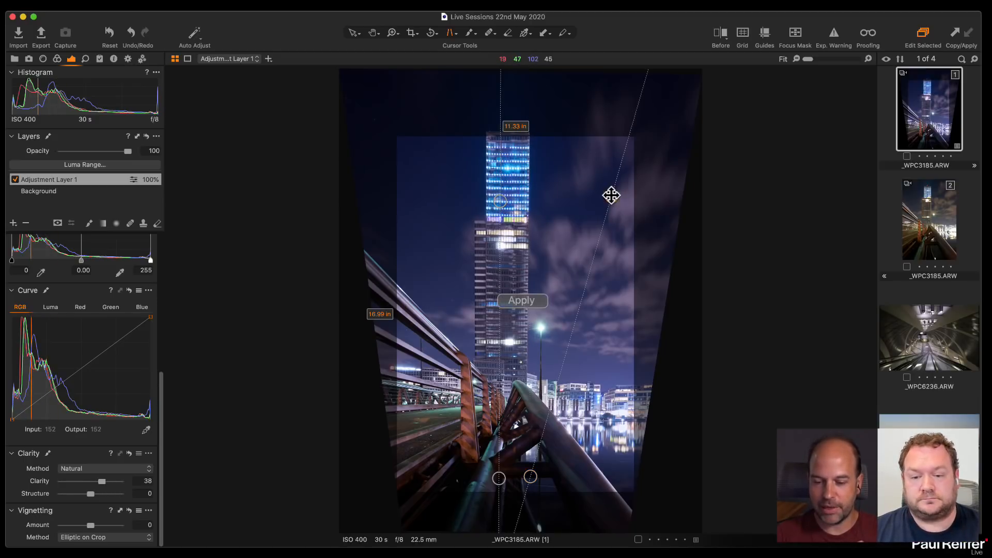
{"action": "left_click_drag", "start_coordinate": [530, 476], "coordinate": [611, 481]}
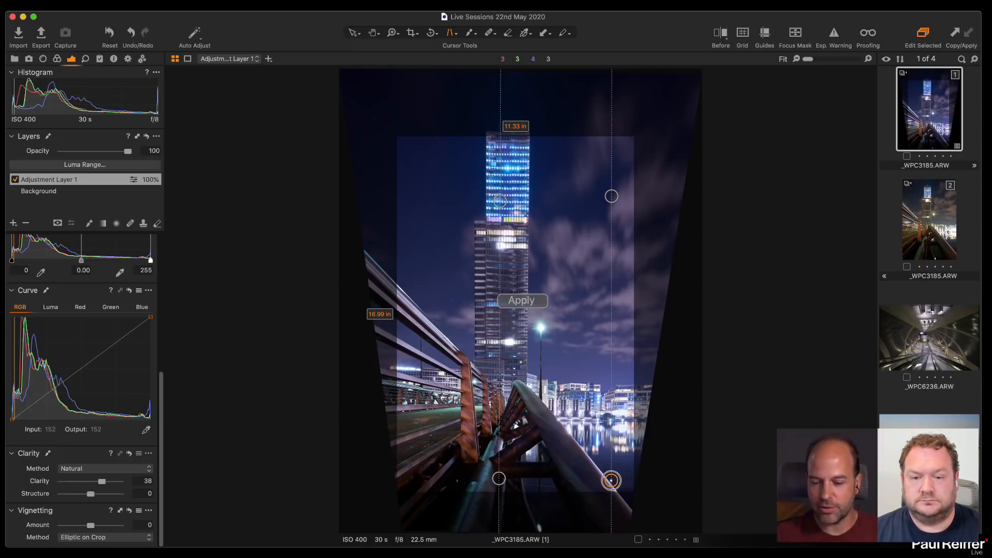
{"action": "left_click_drag", "start_coordinate": [499, 200], "coordinate": [414, 197]}
{"action": "left_click_drag", "start_coordinate": [499, 478], "coordinate": [414, 480]}
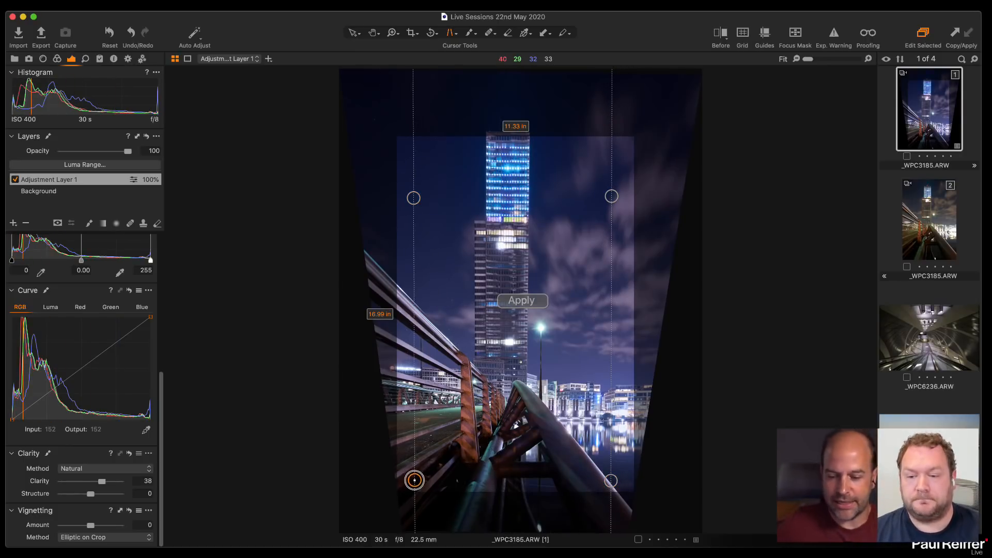
{"action": "left_click", "coordinate": [535, 303]}
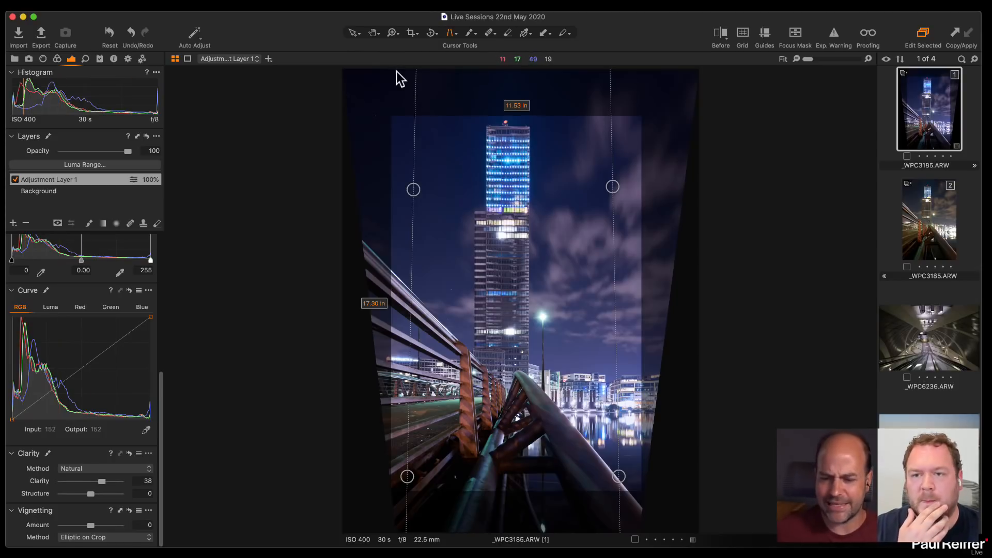
{"action": "left_click", "coordinate": [354, 34]}
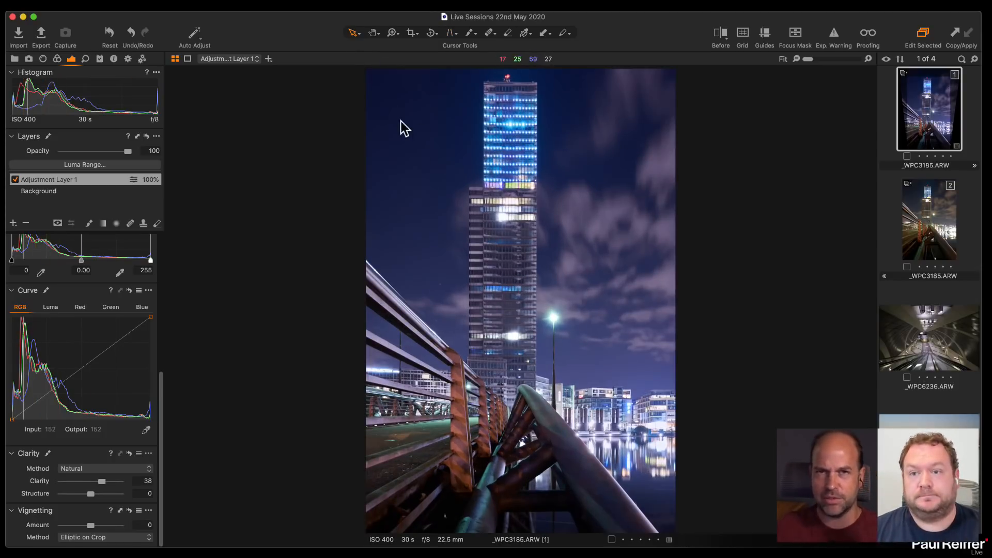
Move the crop up to leave more sky above the tower, enlarge it to 11.83 × 17.74 in, and apply it
{"action": "left_click", "coordinate": [412, 34]}
{"action": "left_click_drag", "start_coordinate": [492, 243], "coordinate": [478, 226]}
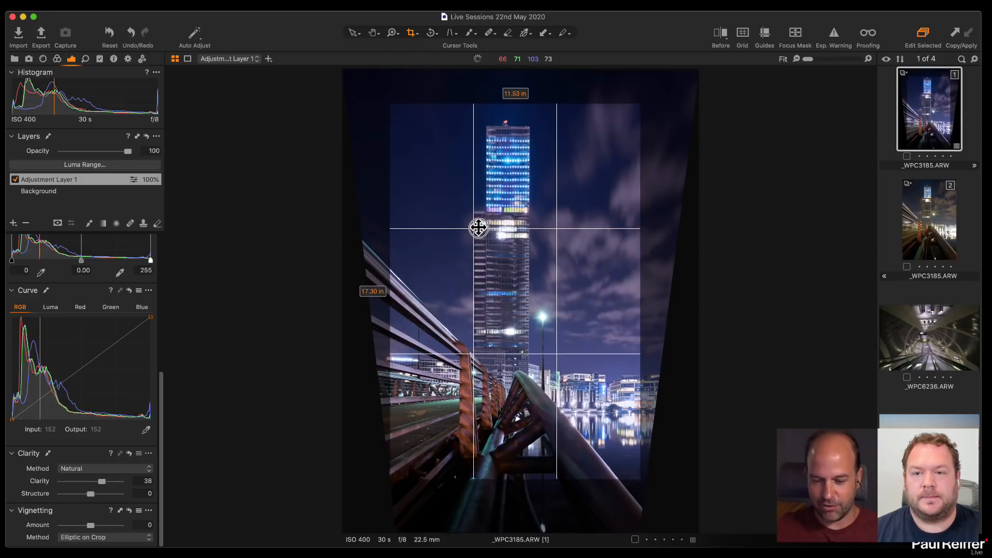
{"action": "left_click_drag", "start_coordinate": [633, 102], "coordinate": [632, 137]}
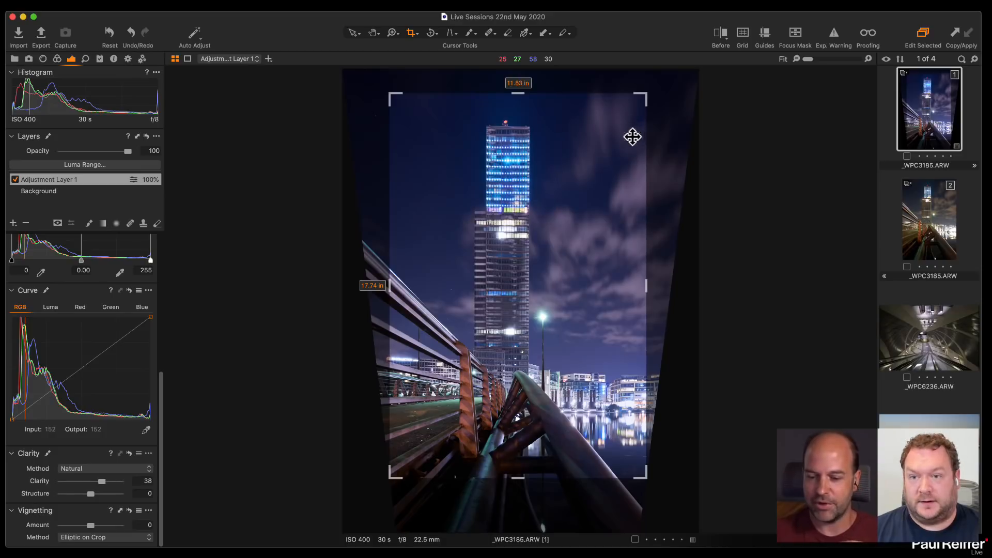
{"action": "left_click", "coordinate": [351, 32]}
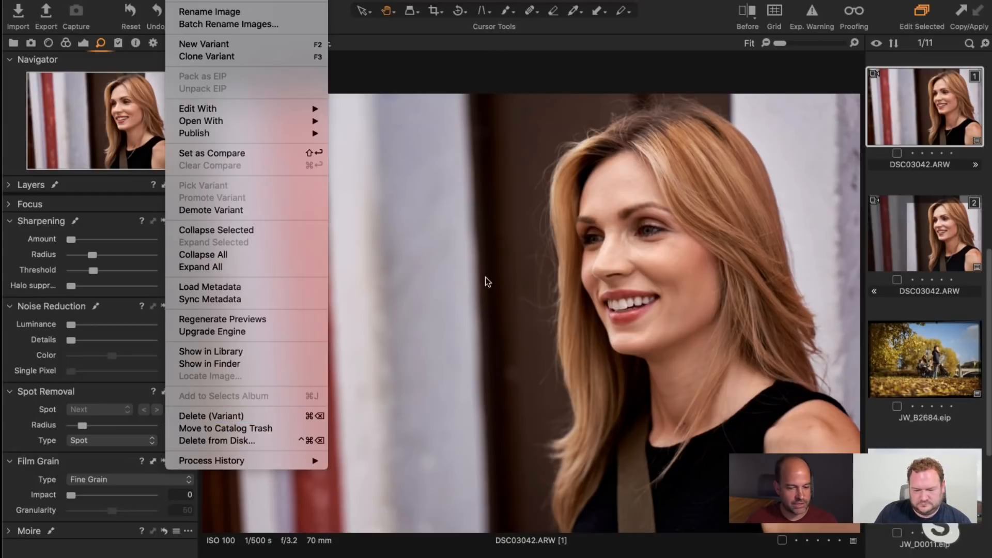
Open JW_B2684.eip, review the Delete from Disk options for it, and cancel the deletion
{"action": "left_click", "coordinate": [901, 353]}
{"action": "left_click", "coordinate": [911, 358]}
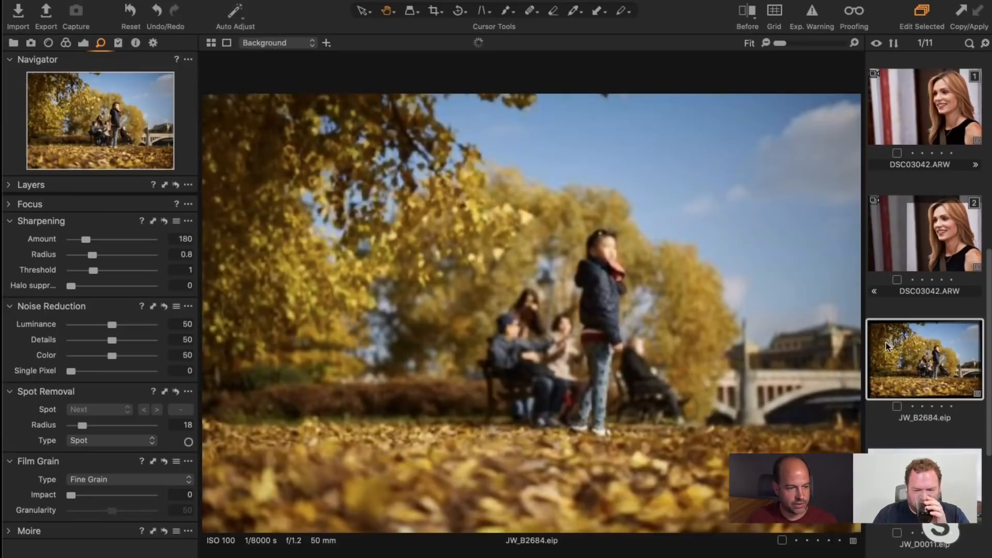
{"action": "left_click", "coordinate": [186, 2]}
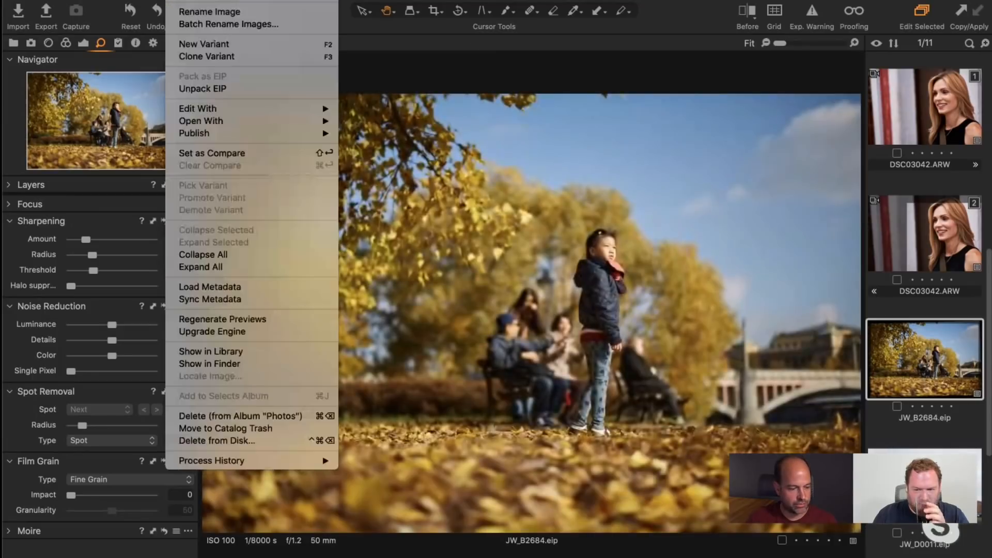
{"action": "left_click", "coordinate": [250, 440]}
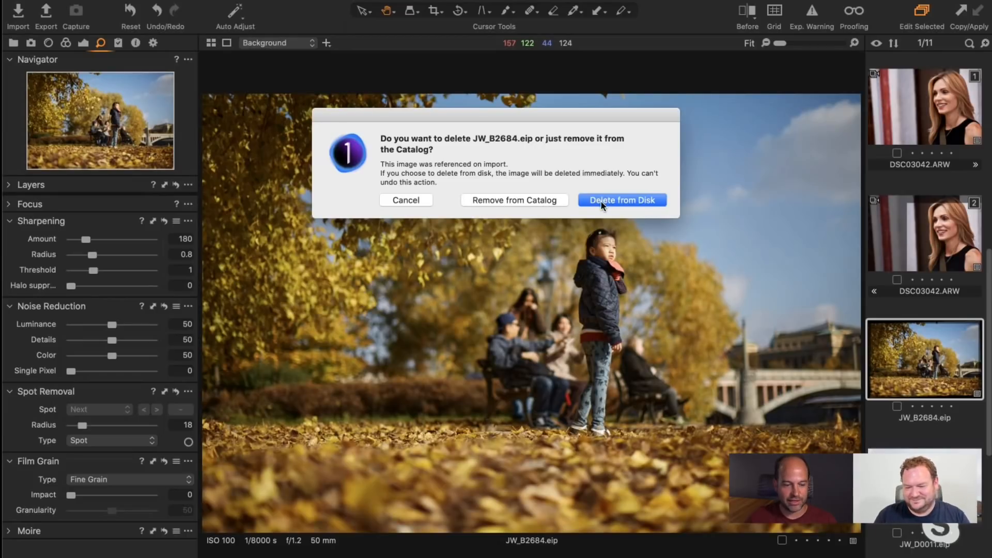
{"action": "left_click", "coordinate": [403, 201]}
{"action": "left_click", "coordinate": [190, 2]}
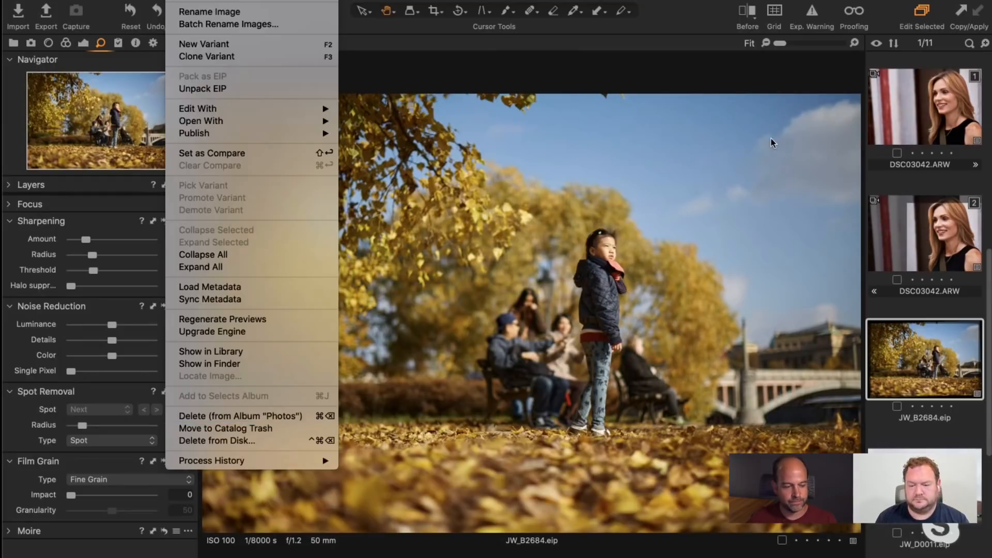
{"action": "left_click", "coordinate": [562, 236]}
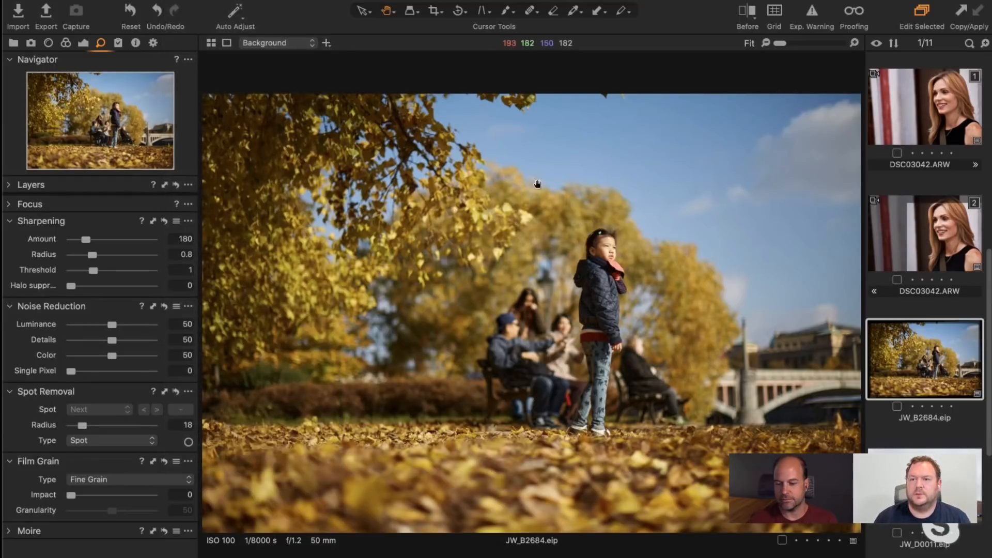
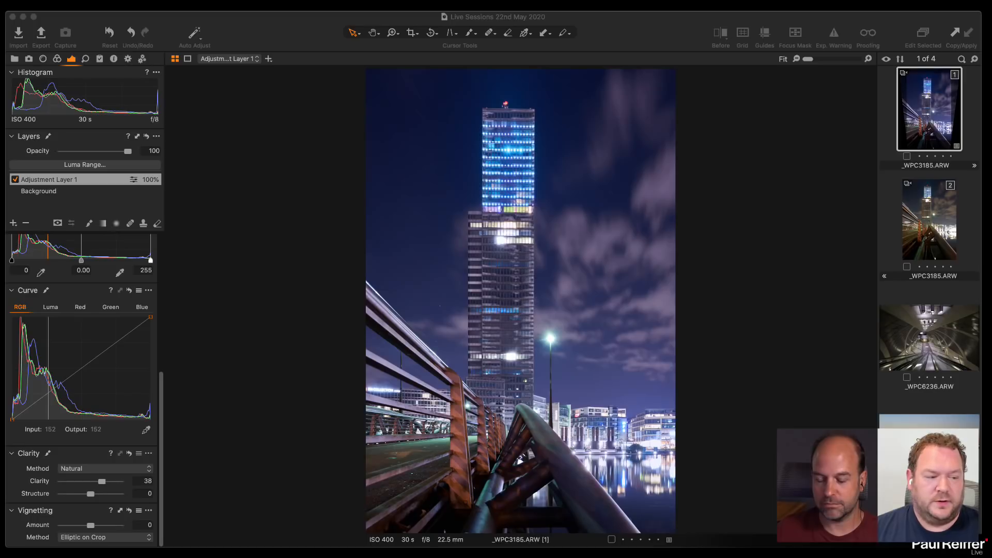
Turn on the exposure warning for _WPC6375.ARW and inspect the waterfront lights, cranes and cathedral at up to 400%
{"action": "left_click", "coordinate": [928, 449]}
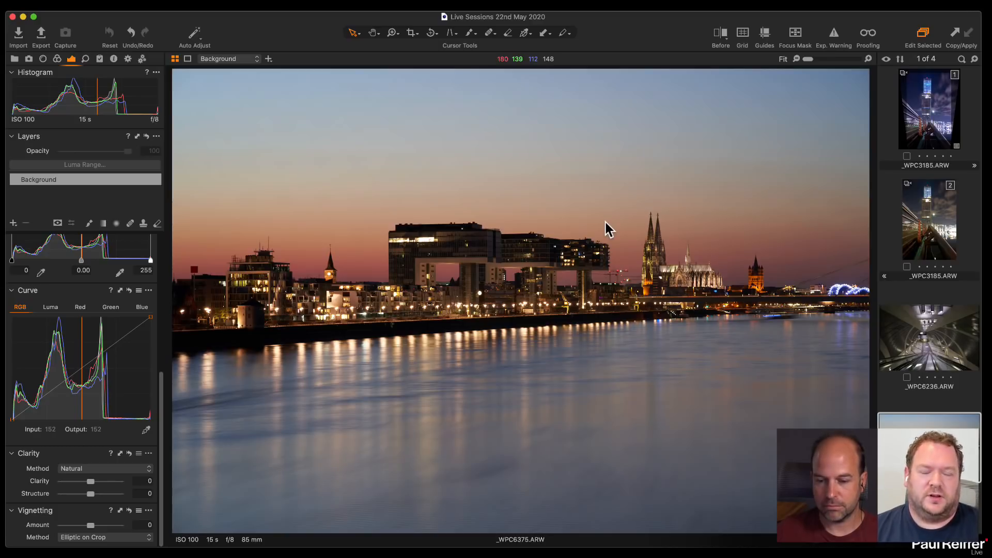
{"action": "left_click", "coordinate": [834, 33]}
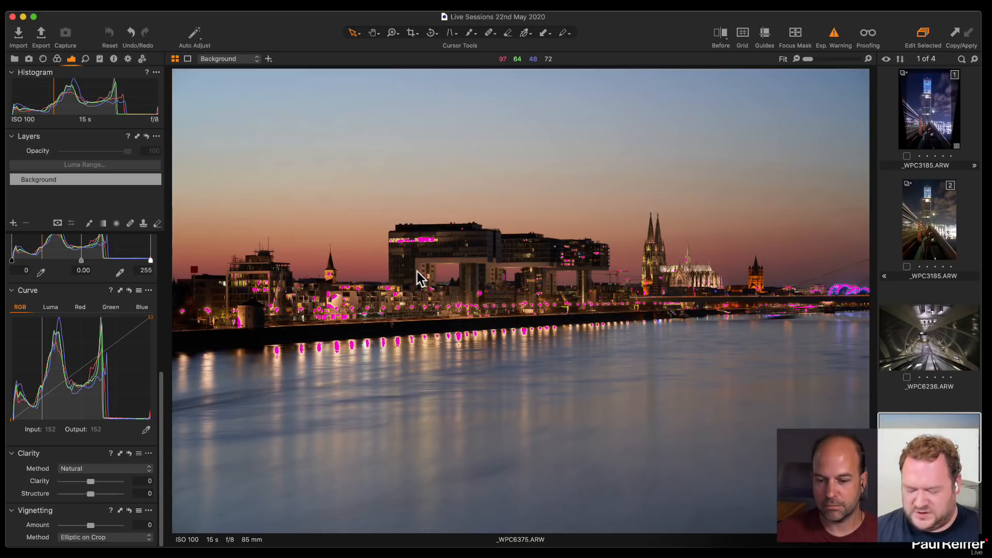
{"action": "left_click_drag", "start_coordinate": [340, 192], "coordinate": [514, 352]}
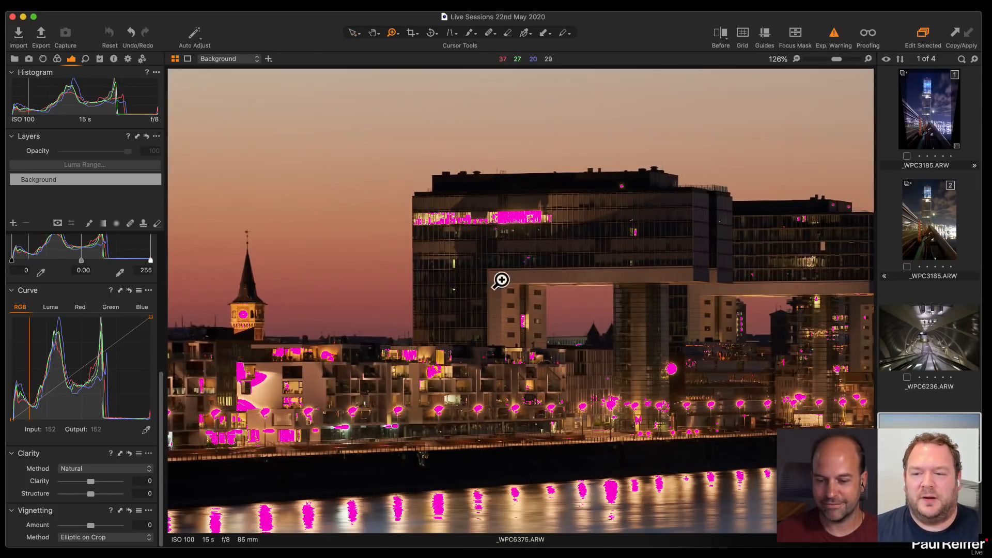
{"action": "left_click_drag", "start_coordinate": [494, 316], "coordinate": [571, 200]}
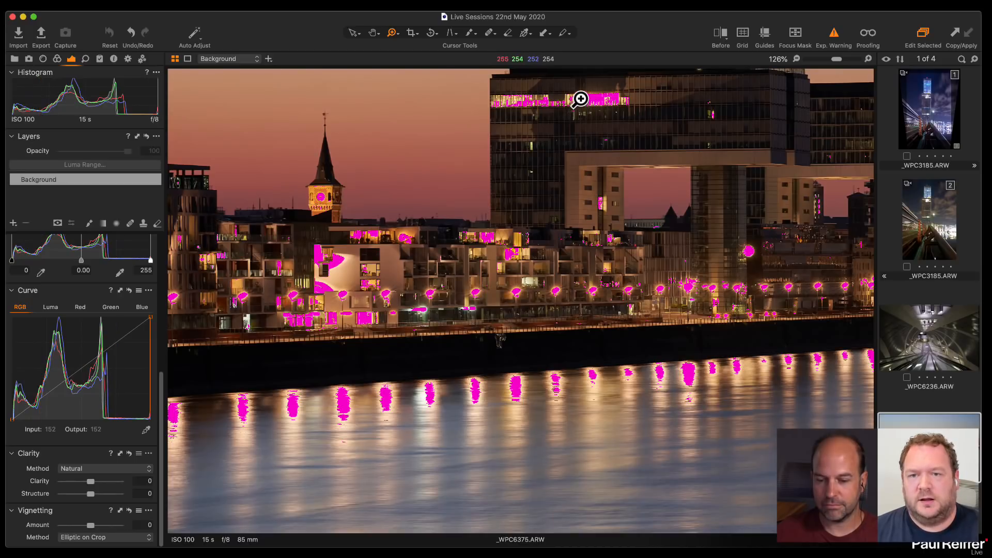
{"action": "left_click_drag", "start_coordinate": [615, 122], "coordinate": [318, 240]}
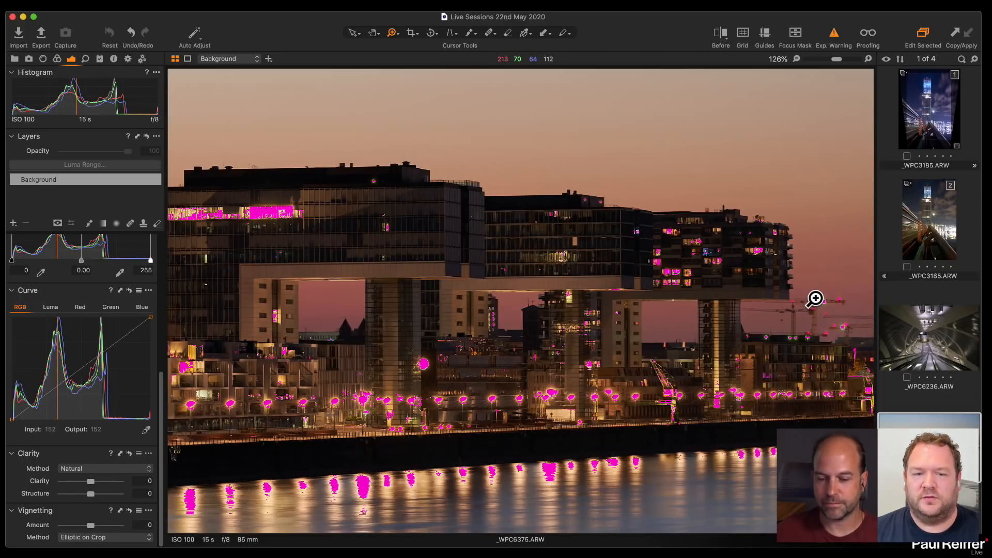
{"action": "left_click", "coordinate": [813, 299]}
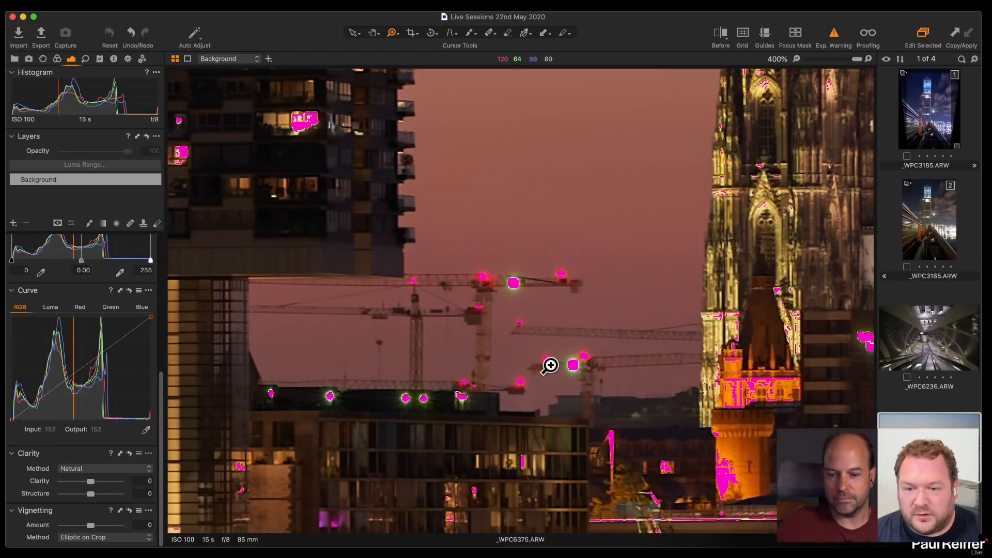
{"action": "key", "text": "v"}
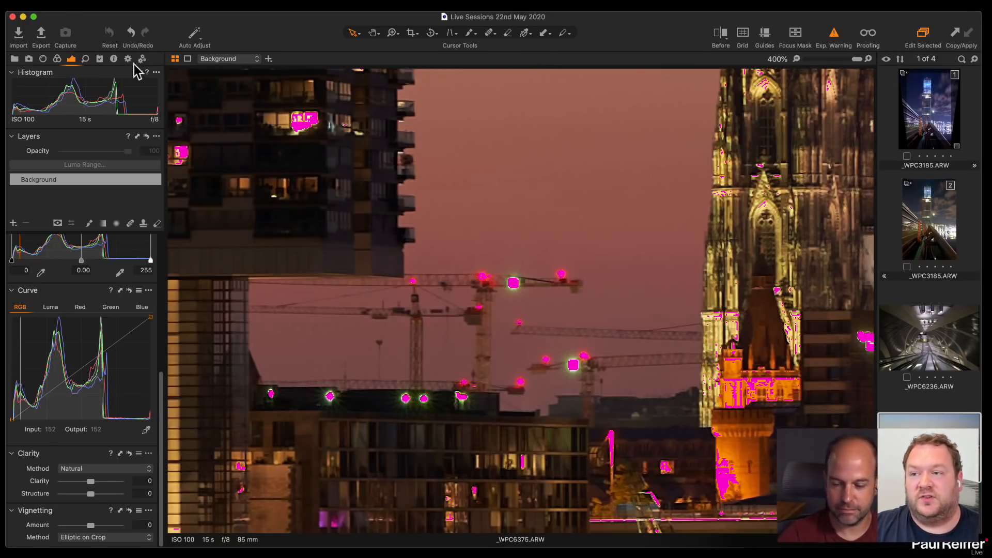
Open the Exposure preferences and move the preferences window nearer the middle of the photo
{"action": "left_click", "coordinate": [55, 4]}
{"action": "left_click", "coordinate": [43, 98]}
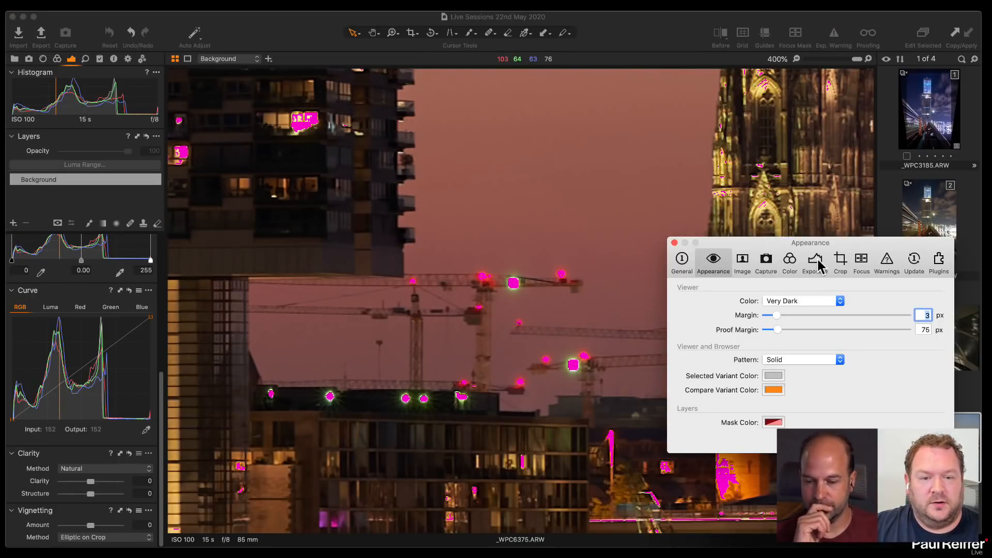
{"action": "left_click", "coordinate": [815, 261]}
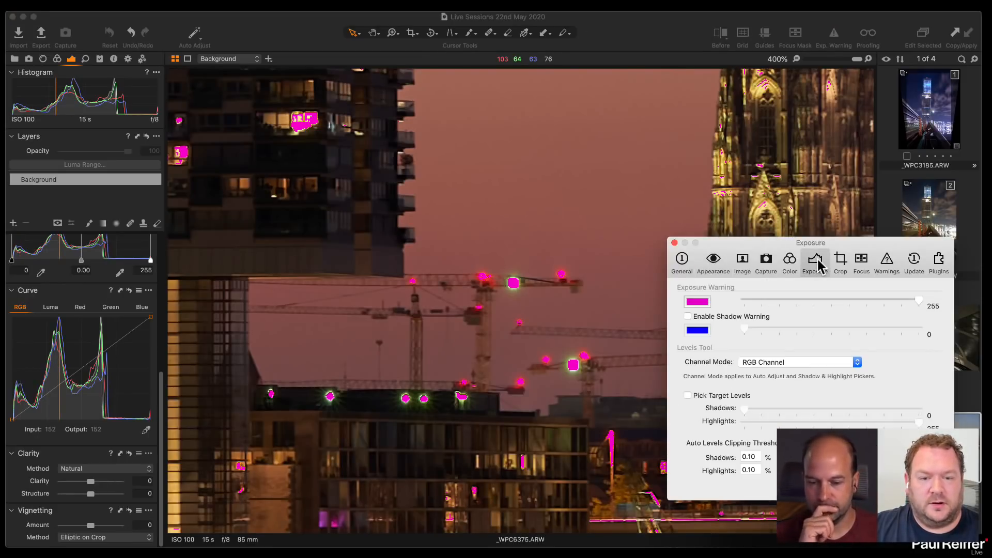
{"action": "left_click_drag", "start_coordinate": [884, 243], "coordinate": [648, 216]}
Lower the exposure warning's highlight threshold to 186, and move the preferences window clear of the cathedral
{"action": "left_click_drag", "start_coordinate": [681, 274], "coordinate": [564, 273]}
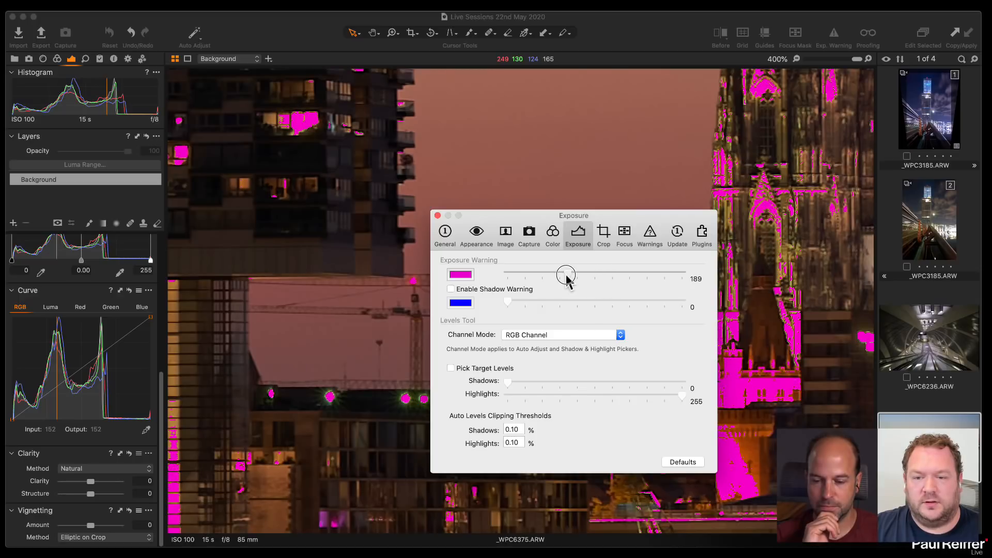
{"action": "left_click_drag", "start_coordinate": [566, 273], "coordinate": [562, 272]}
{"action": "left_click_drag", "start_coordinate": [652, 215], "coordinate": [488, 263]}
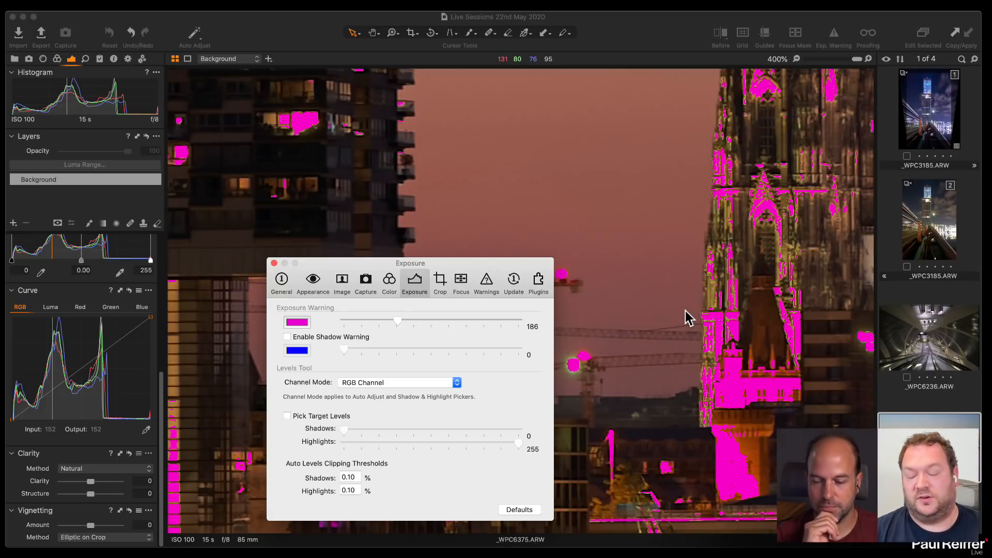
Enable the shadow warning and set the exposure warning's highlight threshold to 250
{"action": "left_click", "coordinate": [287, 337]}
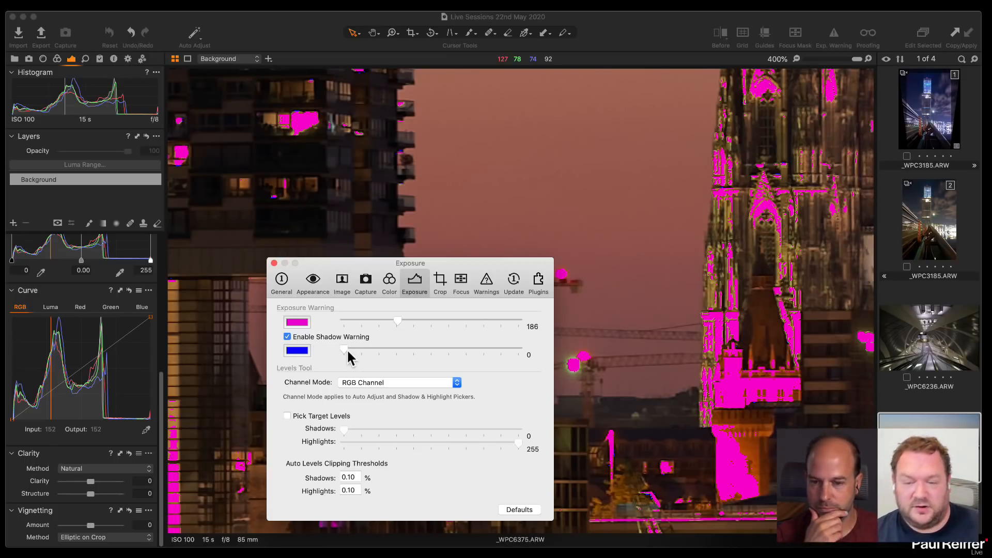
{"action": "left_click_drag", "start_coordinate": [399, 321], "coordinate": [510, 327]}
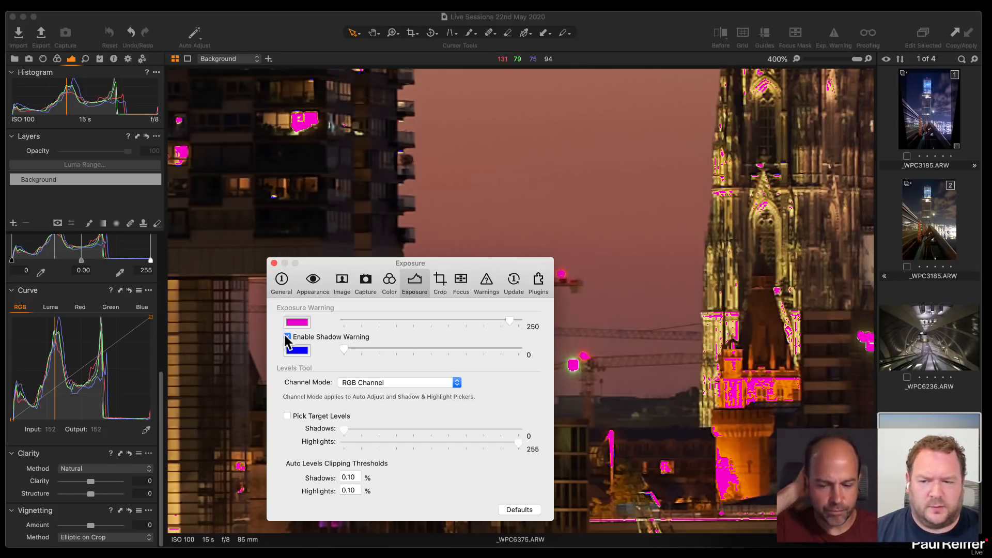
Check the exposure warnings with the exposure at -3.28 and -1.23, reset the exposure, and turn the exposure warning off
{"action": "left_click", "coordinate": [274, 264]}
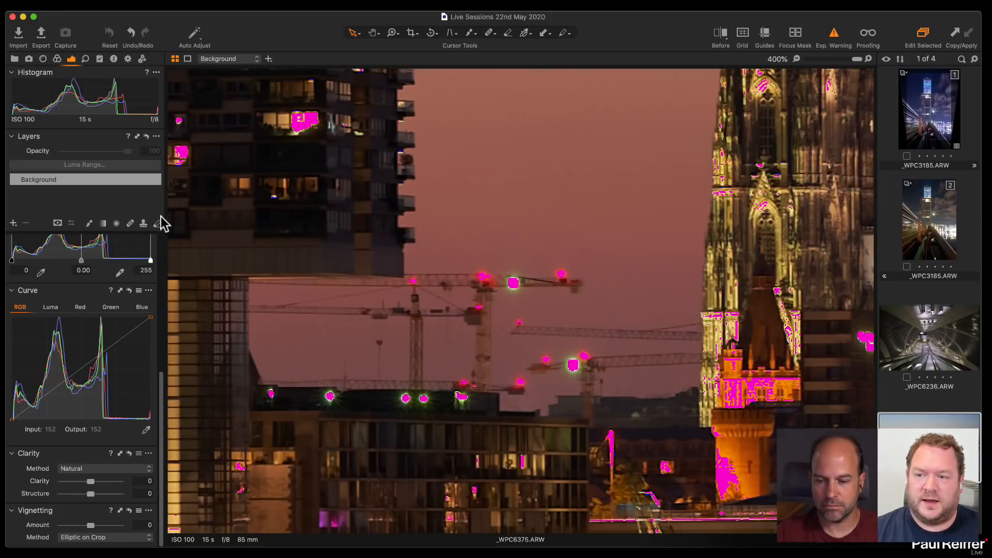
{"action": "scroll", "coordinate": [132, 347], "scroll_direction": "up", "scroll_amount": 10}
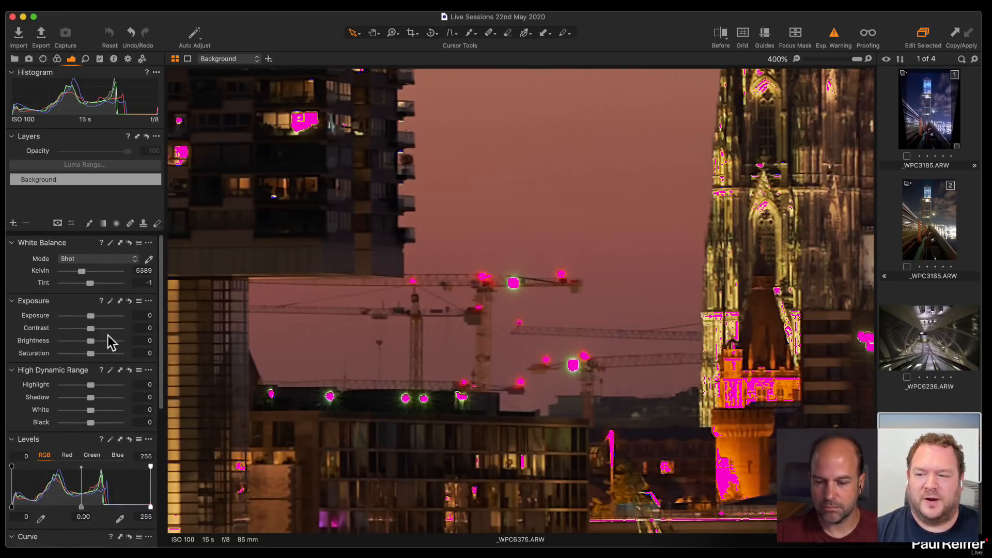
{"action": "left_click_drag", "start_coordinate": [91, 314], "coordinate": [66, 316]}
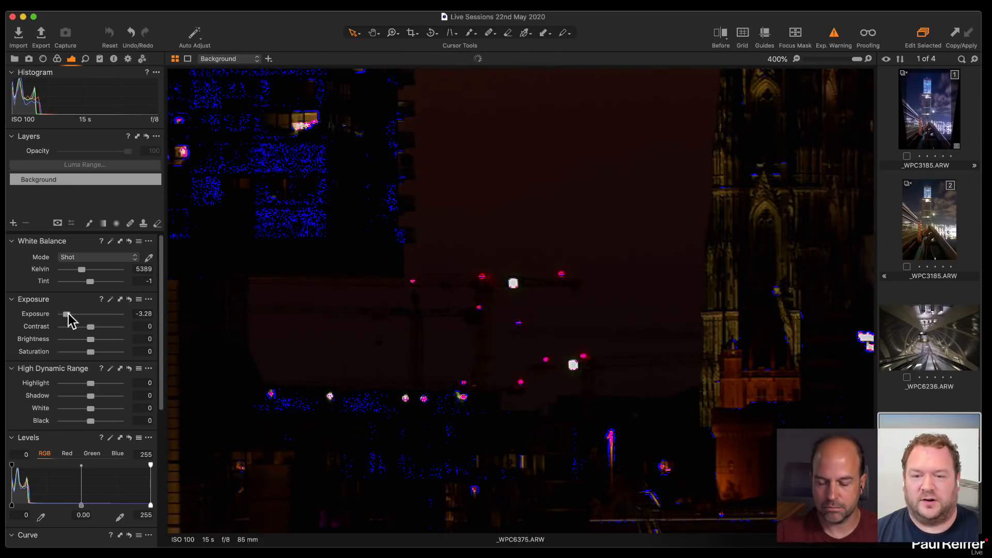
{"action": "double_click", "coordinate": [326, 252]}
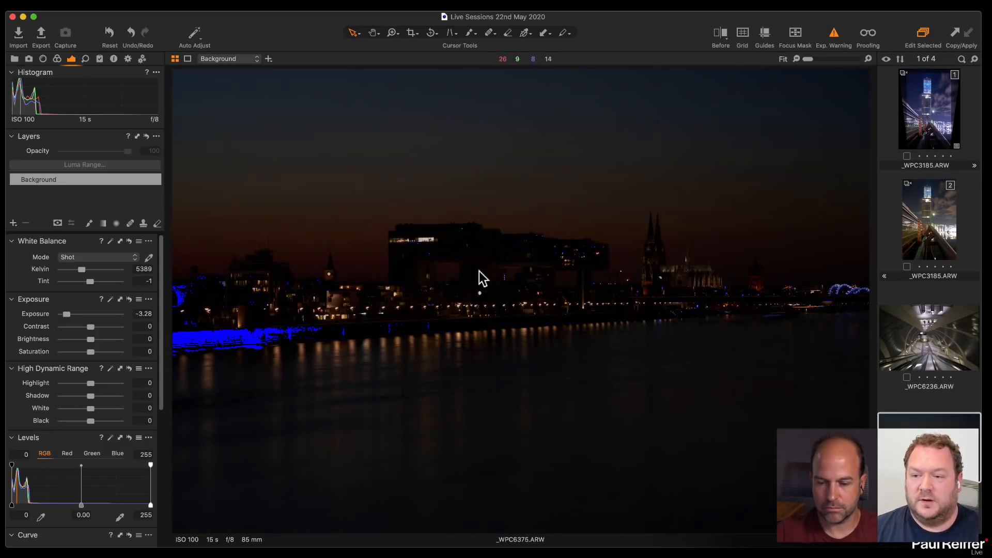
{"action": "mouse_move", "coordinate": [66, 315]}
{"action": "left_mouse_down"}
{"action": "mouse_move", "coordinate": [114, 316]}
{"action": "mouse_move", "coordinate": [54, 319]}
{"action": "mouse_move", "coordinate": [83, 317]}
{"action": "left_mouse_up"}
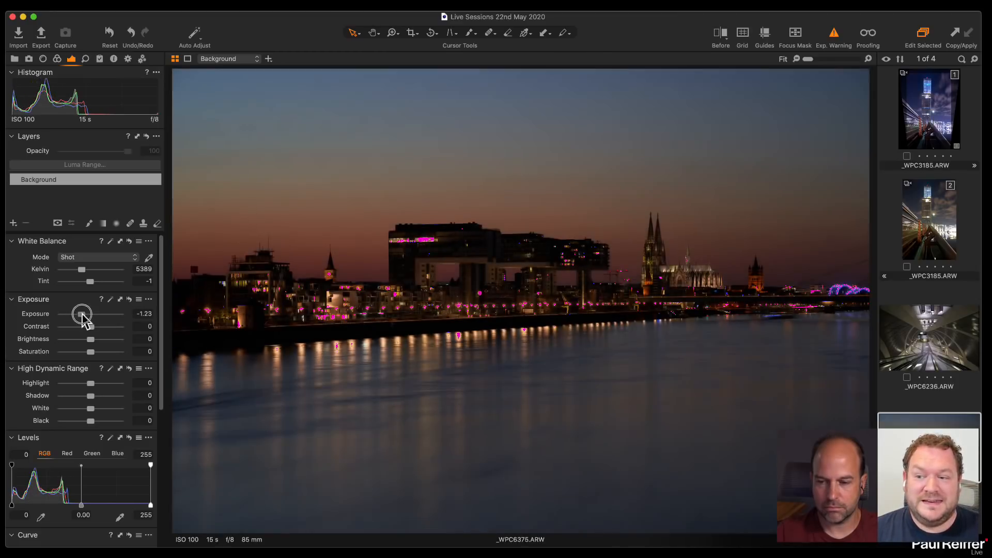
{"action": "double_click", "coordinate": [81, 315]}
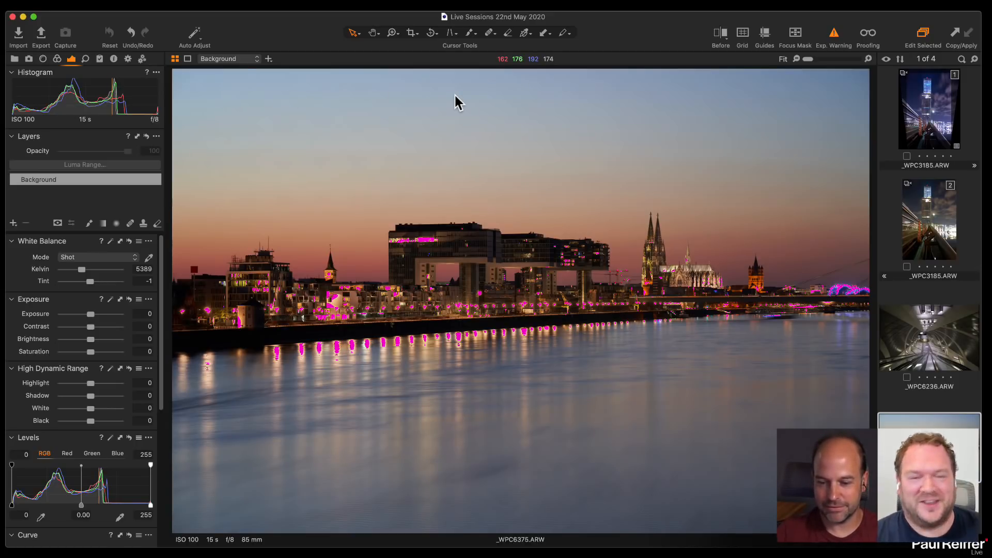
{"action": "left_click", "coordinate": [833, 35]}
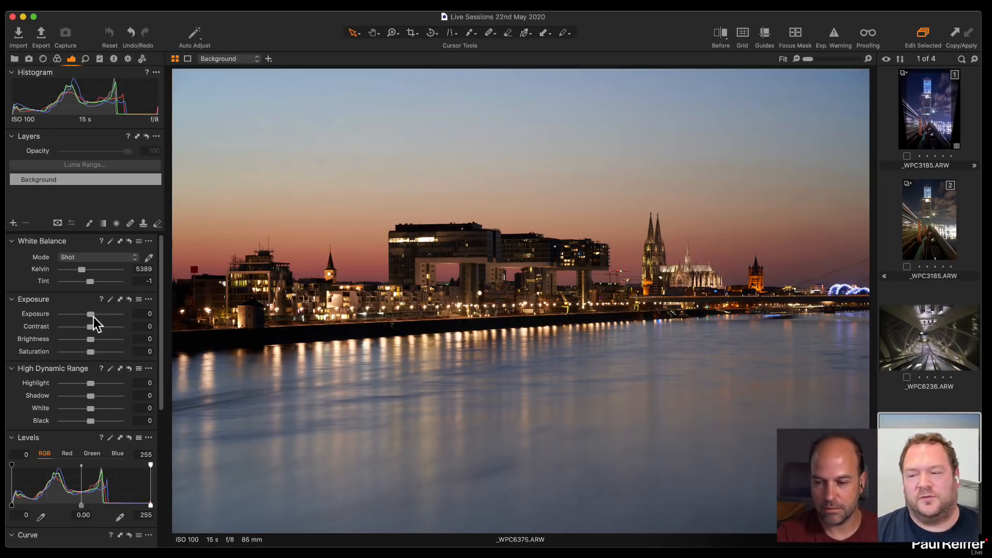
Compare the histogram with the exposure at -2.23 and 1.99, and reset the exposure to 0
{"action": "left_click_drag", "start_coordinate": [91, 314], "coordinate": [73, 315]}
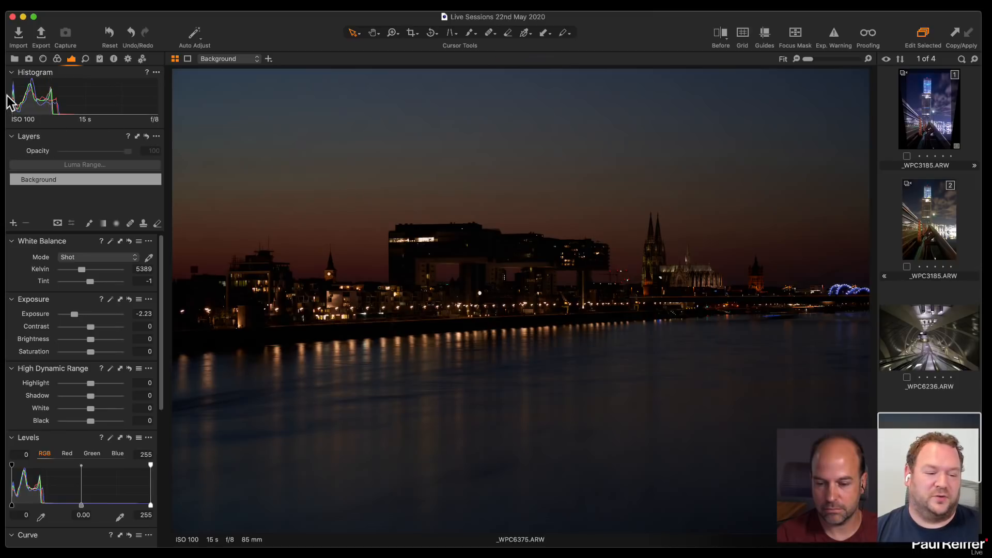
{"action": "left_click_drag", "start_coordinate": [75, 314], "coordinate": [105, 316]}
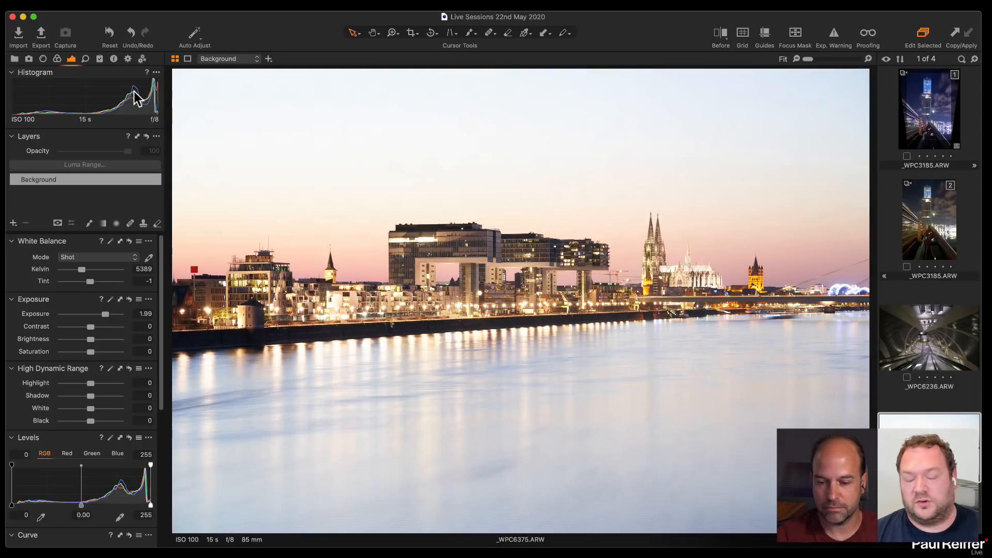
{"action": "double_click", "coordinate": [106, 315]}
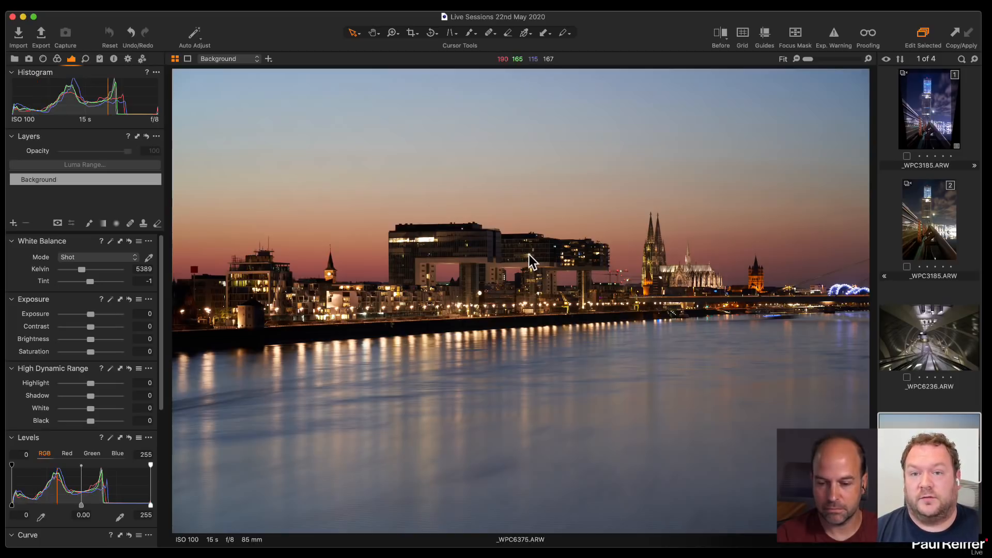
Crop the waterfront photo to a full-width 1x2 ratio of 20 × 10 in, trimming sky and water, and hide the browser
{"action": "left_click", "coordinate": [411, 33]}
{"action": "left_click", "coordinate": [444, 116]}
{"action": "left_click_drag", "start_coordinate": [866, 71], "coordinate": [884, 80]}
{"action": "left_click_drag", "start_coordinate": [632, 298], "coordinate": [638, 220]}
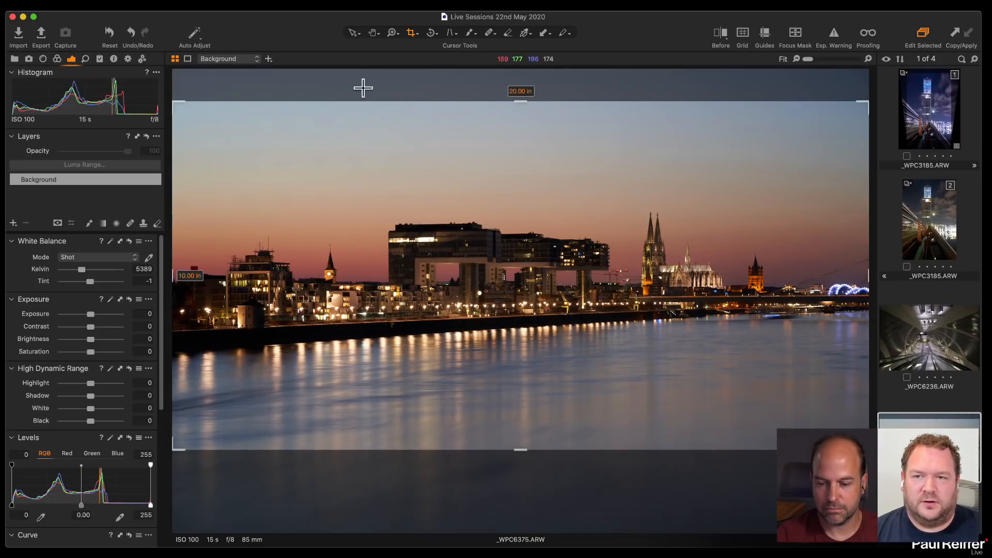
{"action": "left_click", "coordinate": [355, 36]}
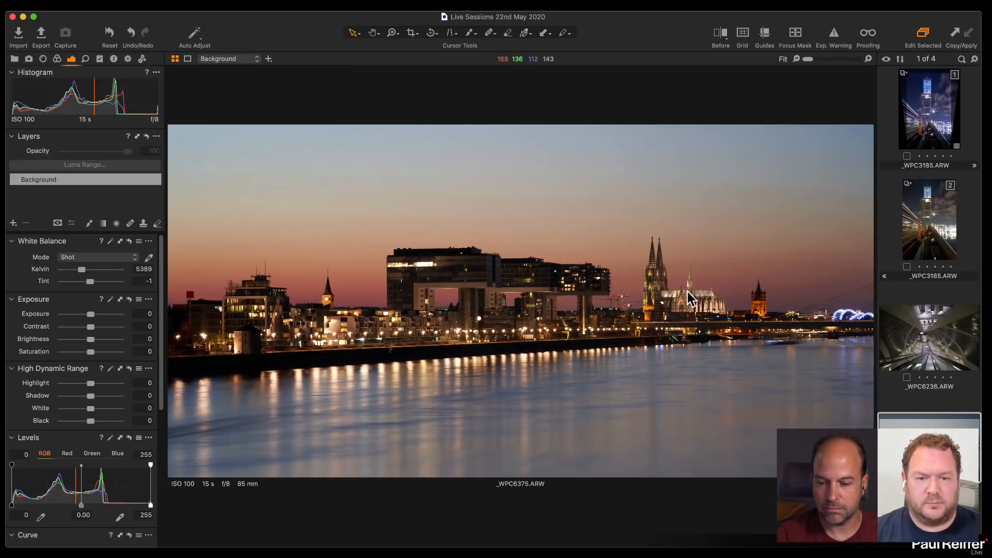
{"action": "key", "text": "super+b"}
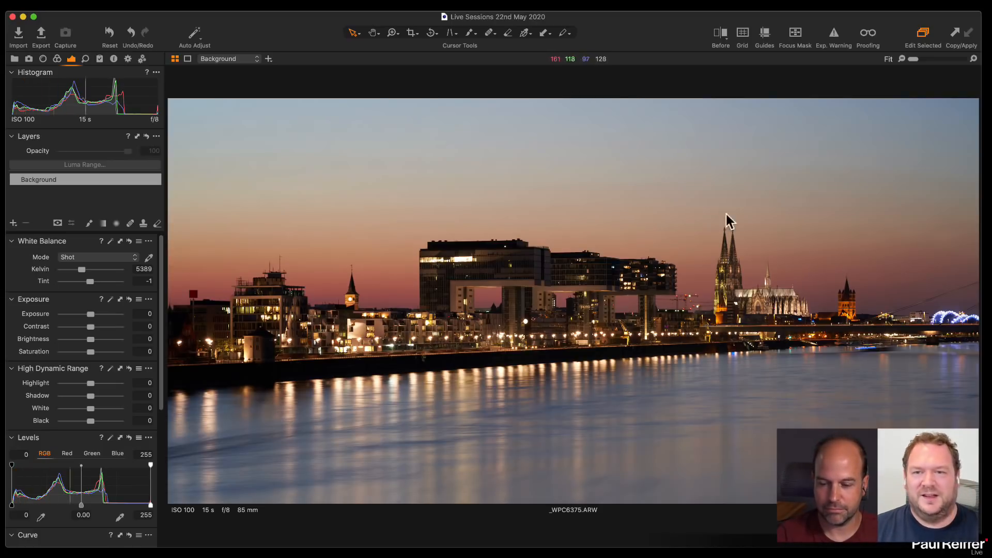
Try to straighten the photo along a line from the waterfront buildings to the arched bridge, and undo the rotation
{"action": "left_click", "coordinate": [432, 32]}
{"action": "left_click_drag", "start_coordinate": [226, 328], "coordinate": [925, 303]}
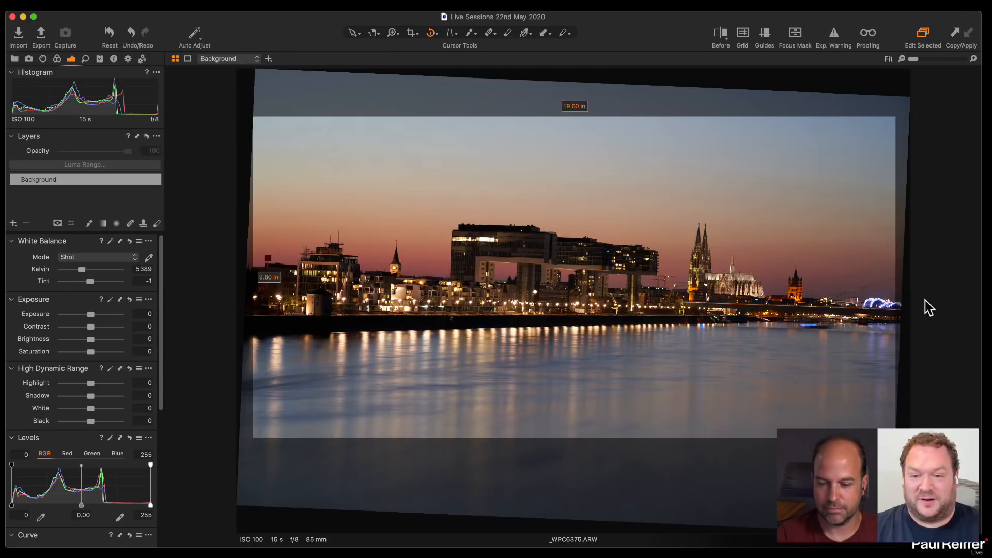
{"action": "left_click", "coordinate": [352, 32]}
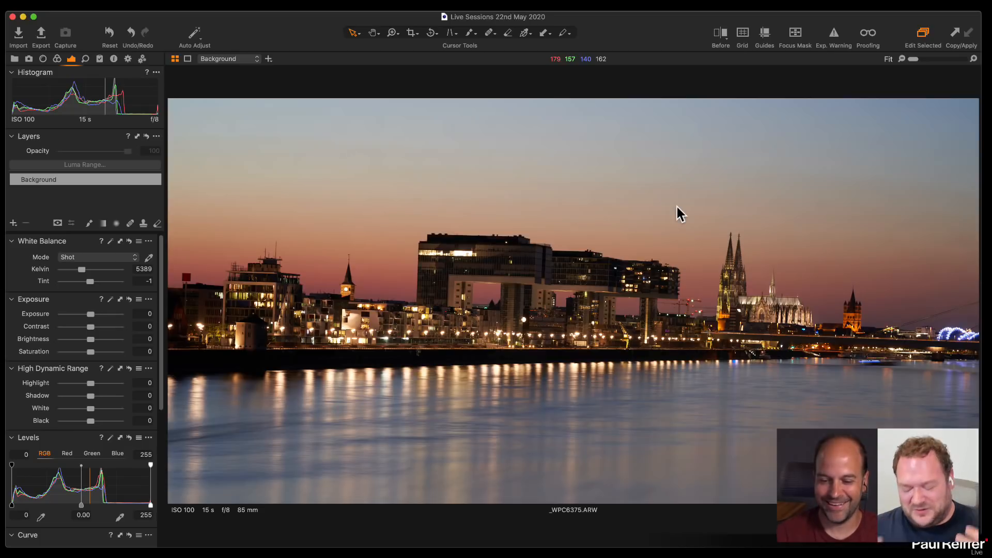
{"action": "key", "text": "super+z"}
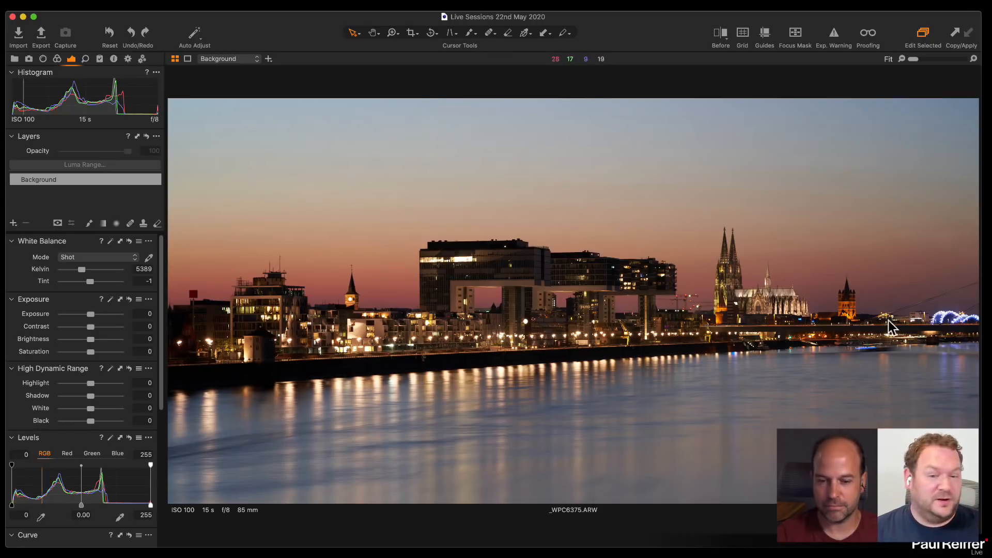
Show the guides, replace the horizontal guide with a new one, and hide the guides again
{"action": "left_click", "coordinate": [768, 37]}
{"action": "left_click_drag", "start_coordinate": [801, 193], "coordinate": [790, 49]}
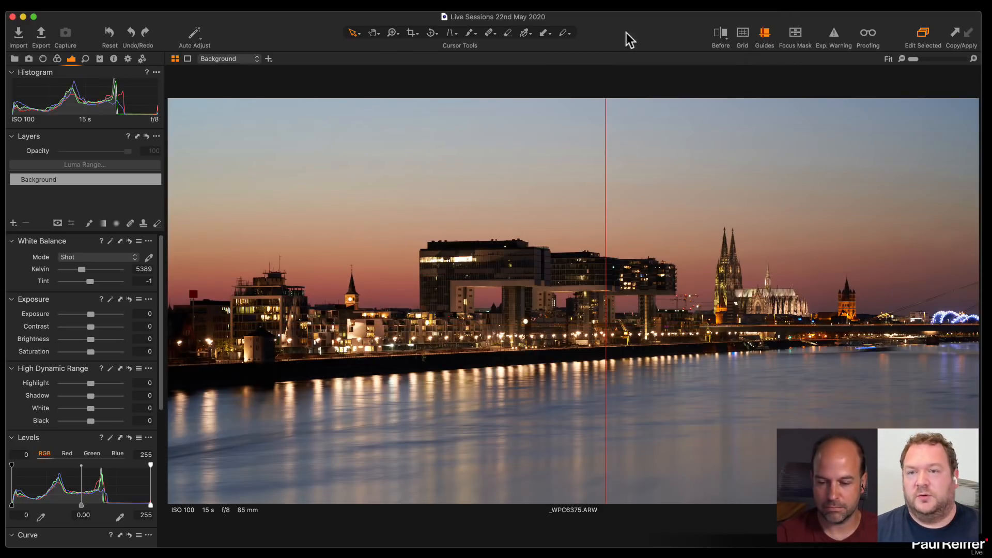
{"action": "left_click", "coordinate": [322, 6]}
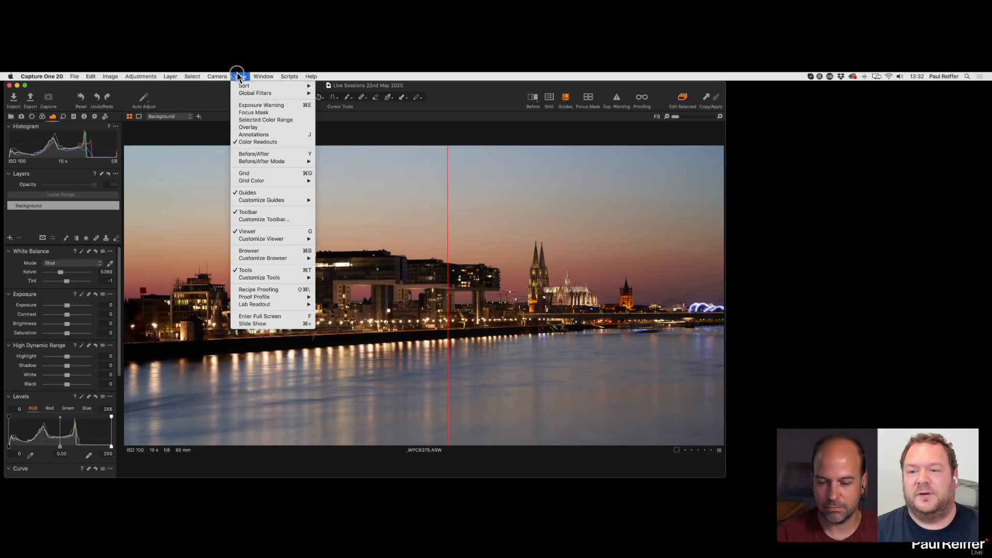
{"action": "left_click", "coordinate": [341, 206]}
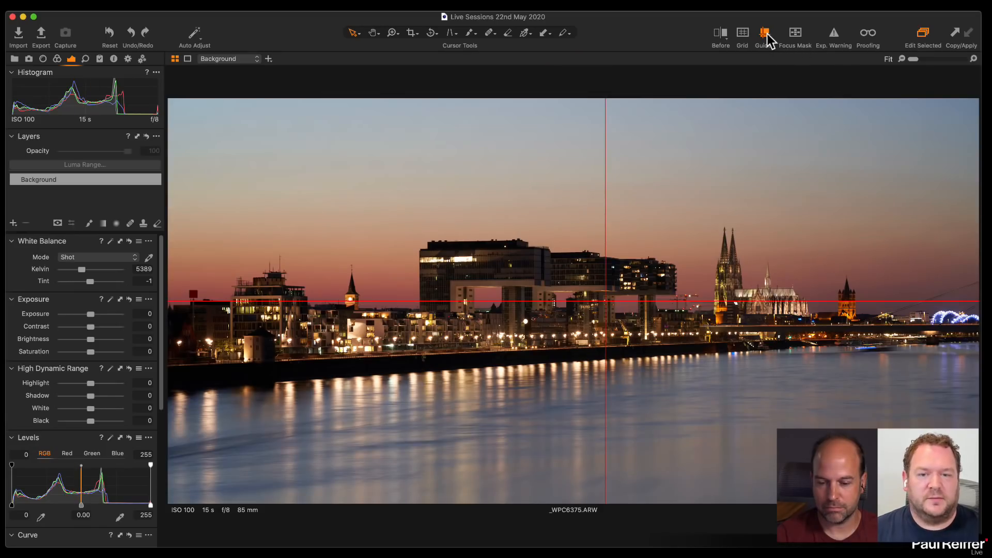
{"action": "left_click", "coordinate": [765, 33]}
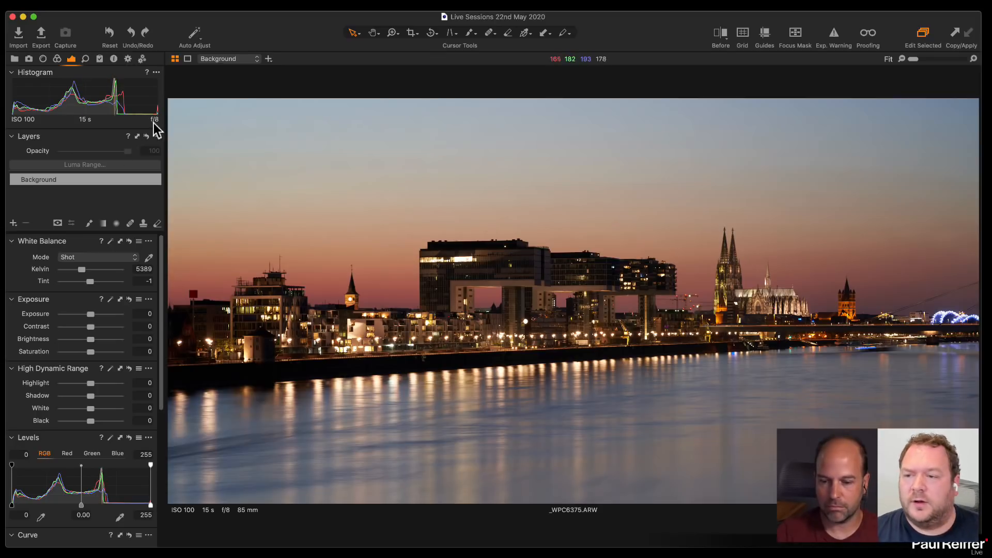
Try diffraction correction in the photo's lens corrections, and switch it back off
{"action": "left_click", "coordinate": [43, 59]}
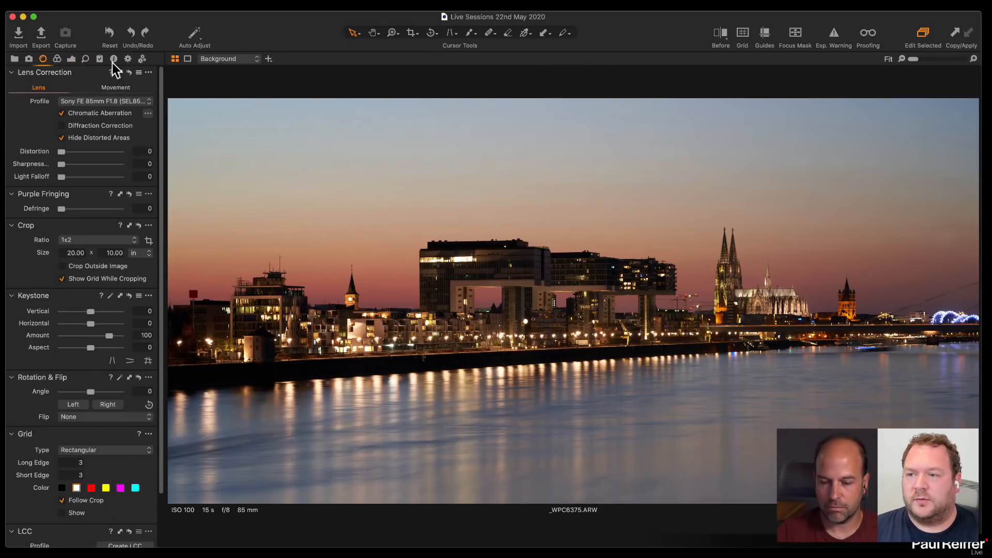
{"action": "left_click", "coordinate": [95, 126]}
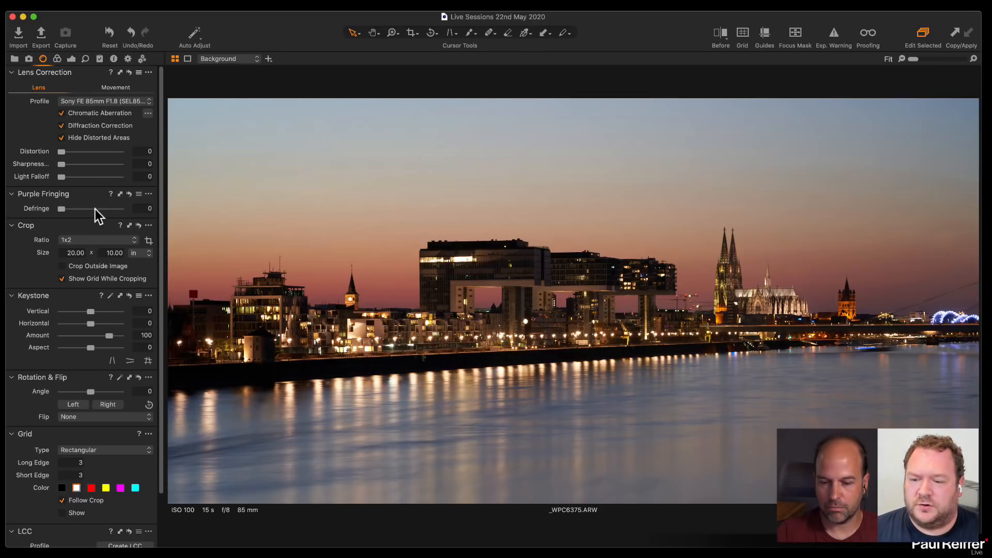
{"action": "left_click", "coordinate": [70, 128]}
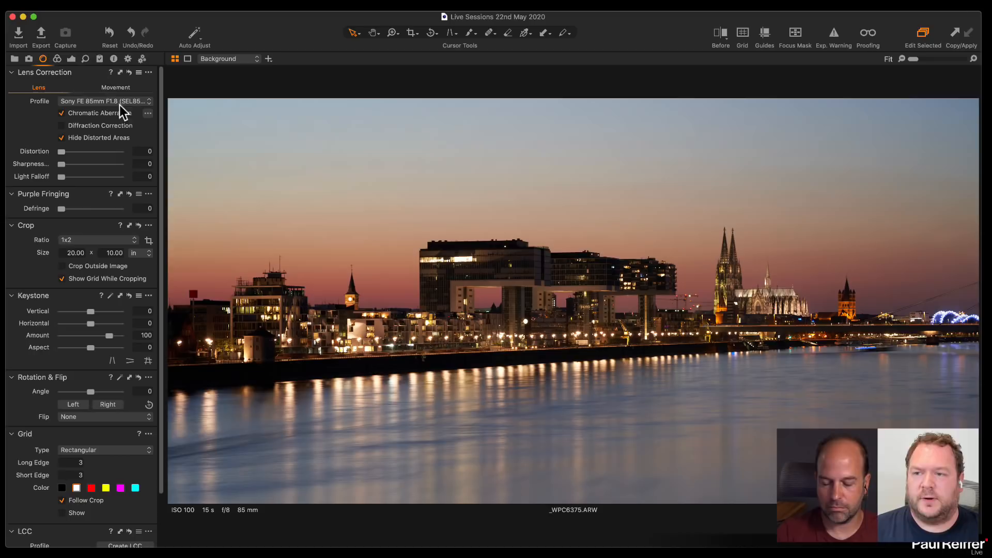
Analyze the photo's chromatic aberration to build a correction specific to _WPC6375.ARW, and review the correction options
{"action": "left_click", "coordinate": [146, 113]}
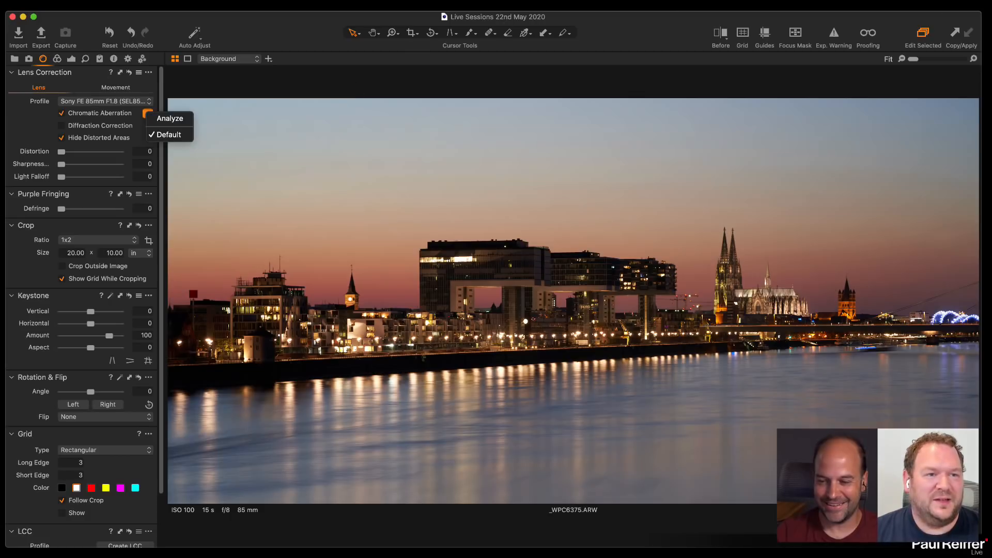
{"action": "key", "text": "Escape"}
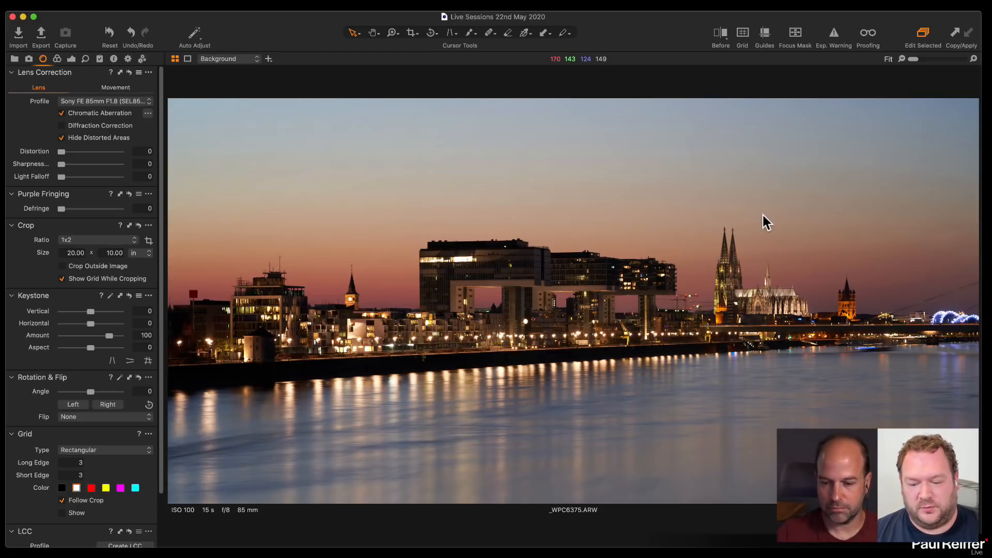
{"action": "left_click", "coordinate": [148, 113]}
{"action": "left_click", "coordinate": [165, 119]}
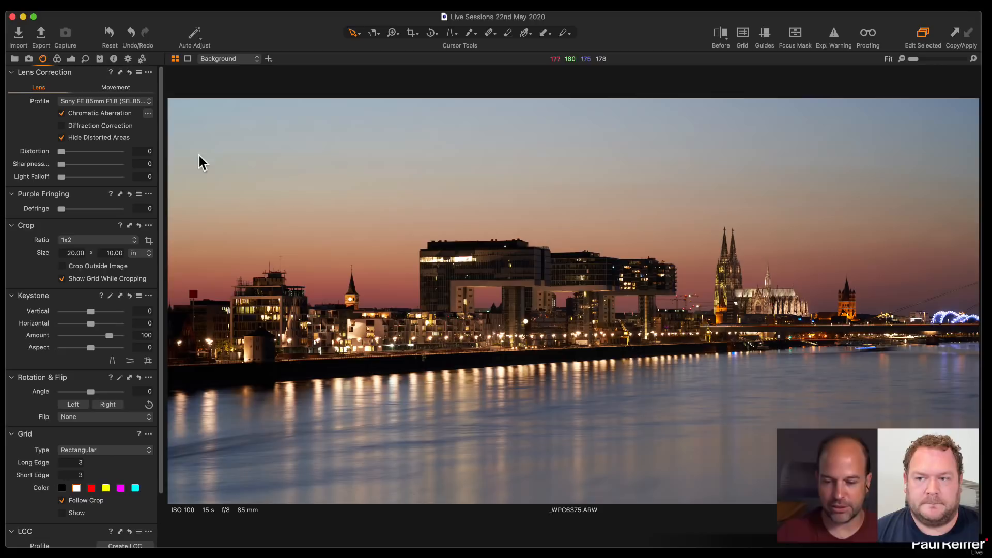
{"action": "left_click", "coordinate": [149, 114]}
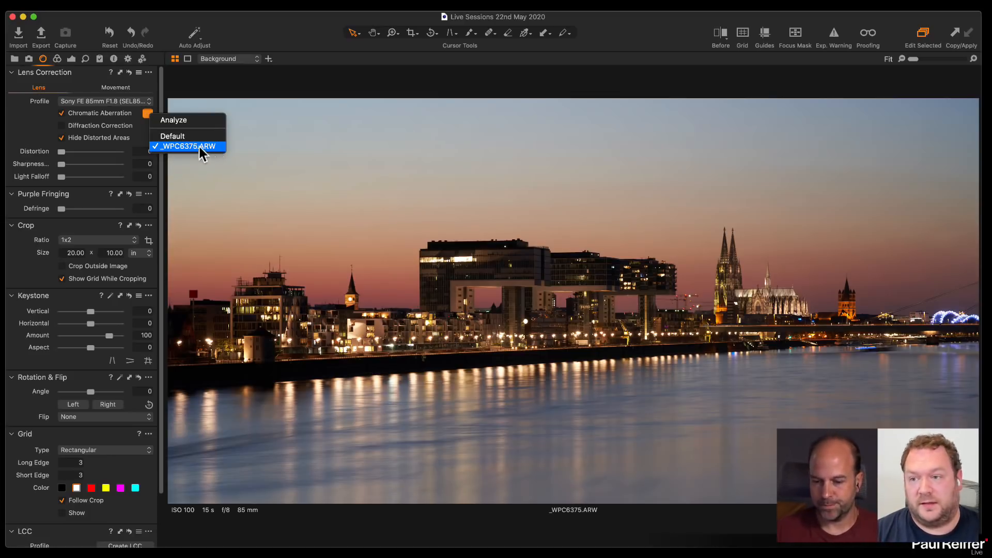
{"action": "left_click", "coordinate": [191, 79]}
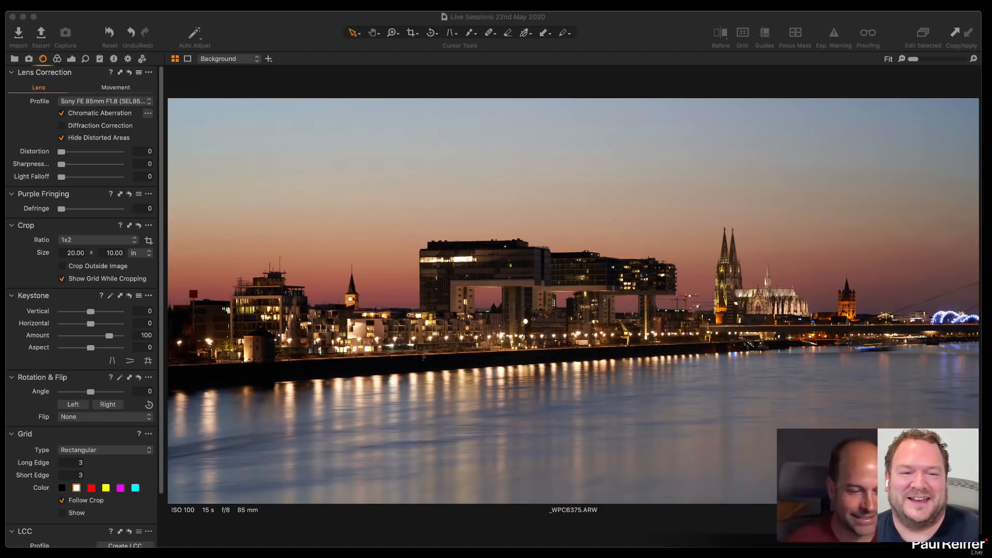
{"action": "left_click", "coordinate": [623, 39]}
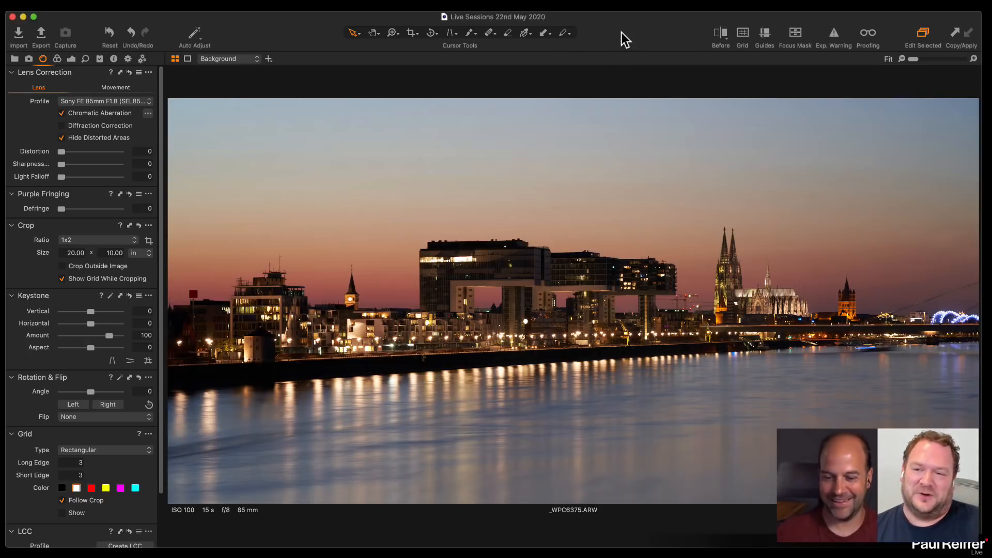
Create an adjustment layer with a level linear gradient mask over the sky, fading from the photo's upper edge to the rooftops
{"action": "left_click", "coordinate": [71, 59]}
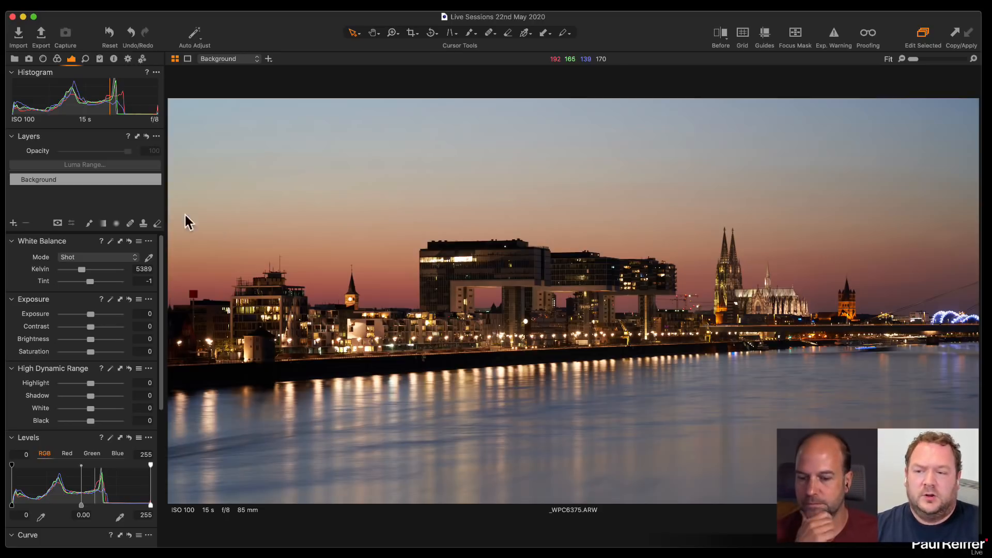
{"action": "left_click", "coordinate": [103, 223]}
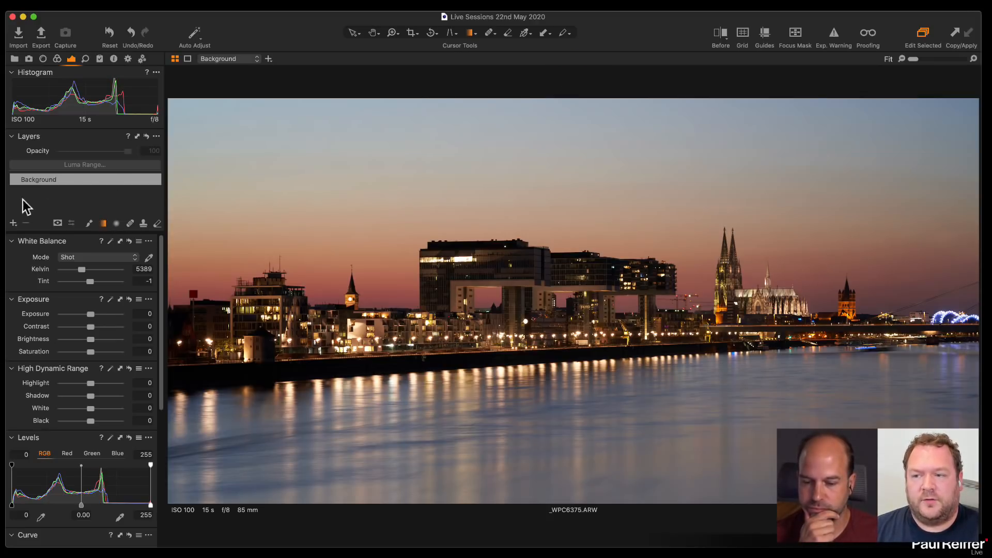
{"action": "left_click", "coordinate": [572, 99]}
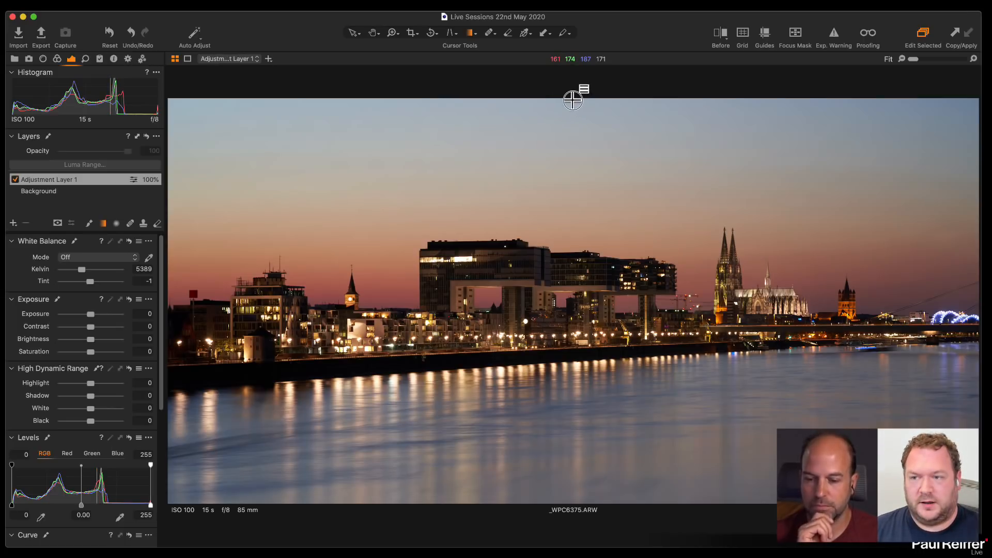
{"action": "mouse_move", "coordinate": [573, 100]}
{"action": "left_mouse_down"}
{"action": "mouse_move", "coordinate": [572, 252]}
{"action": "mouse_move", "coordinate": [578, 90]}
{"action": "left_mouse_up"}
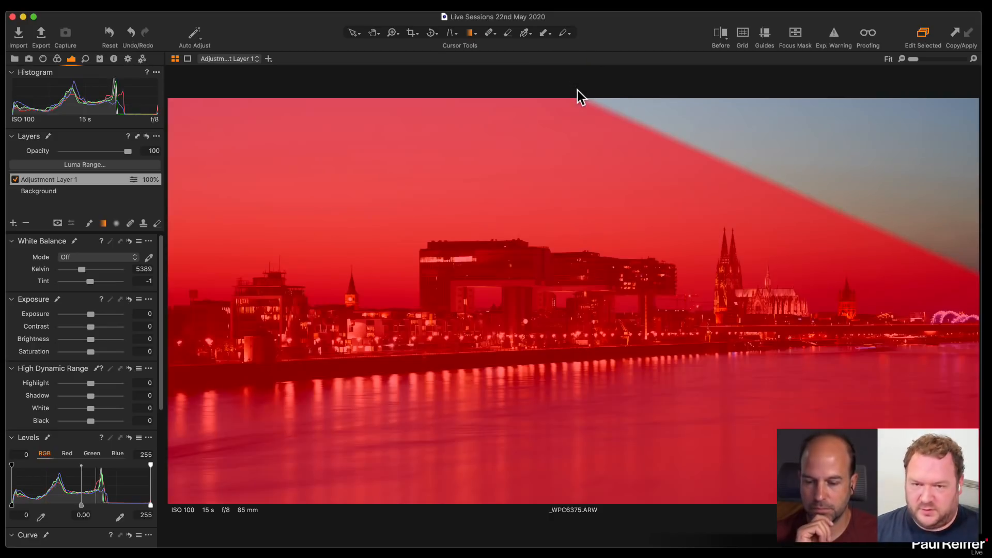
{"action": "left_click_drag", "start_coordinate": [587, 186], "coordinate": [577, 289]}
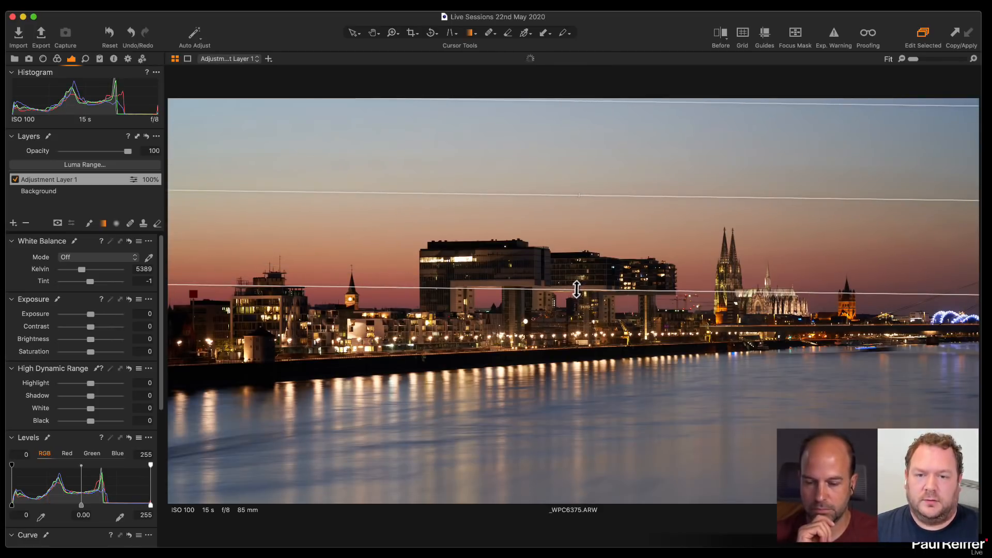
{"action": "key", "text": "super+z"}
{"action": "left_click_drag", "start_coordinate": [568, 107], "coordinate": [583, 267]}
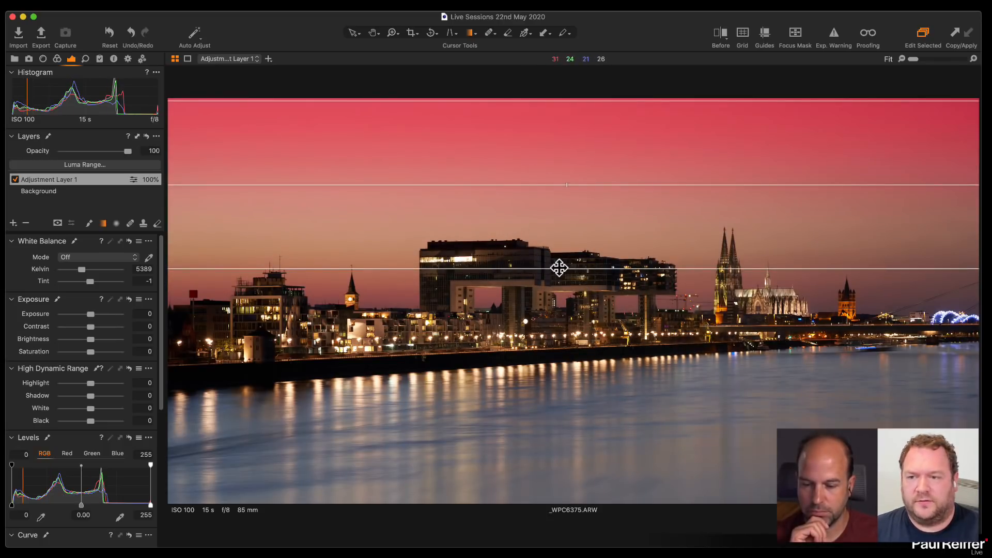
Hide the mask overlay and set the sky layer's Exposure to -0.38 and Saturation to 14
{"action": "key", "text": "m"}
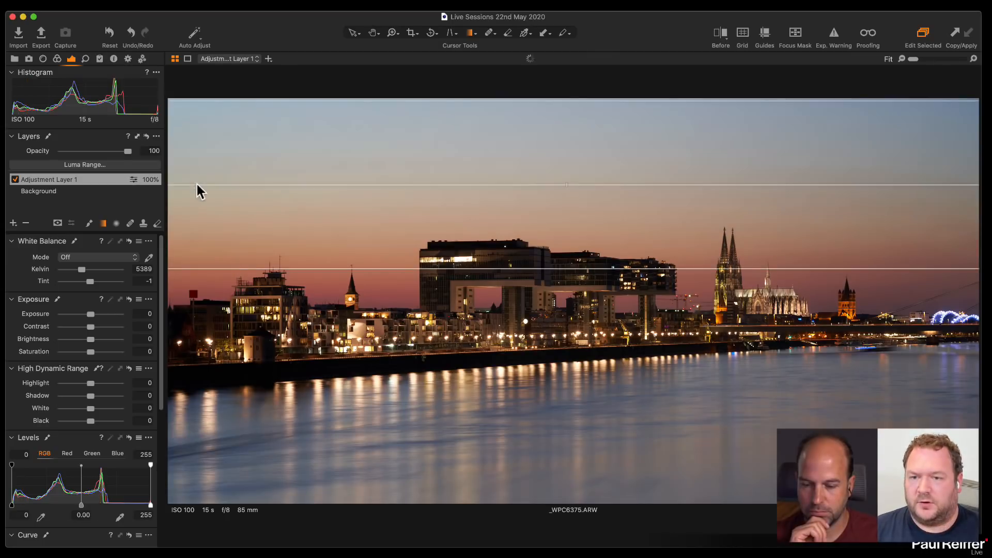
{"action": "left_click_drag", "start_coordinate": [91, 314], "coordinate": [87, 315]}
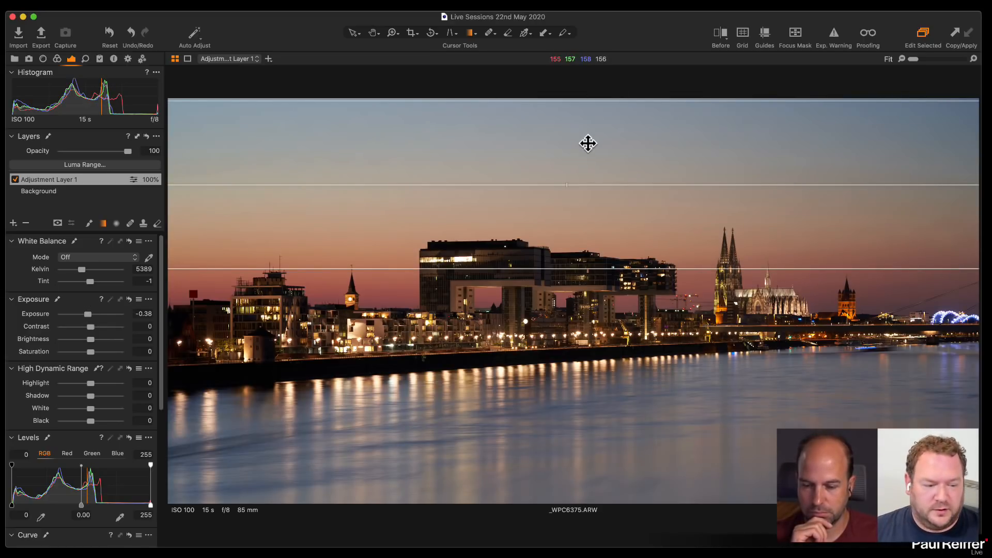
{"action": "left_click_drag", "start_coordinate": [93, 353], "coordinate": [95, 353]}
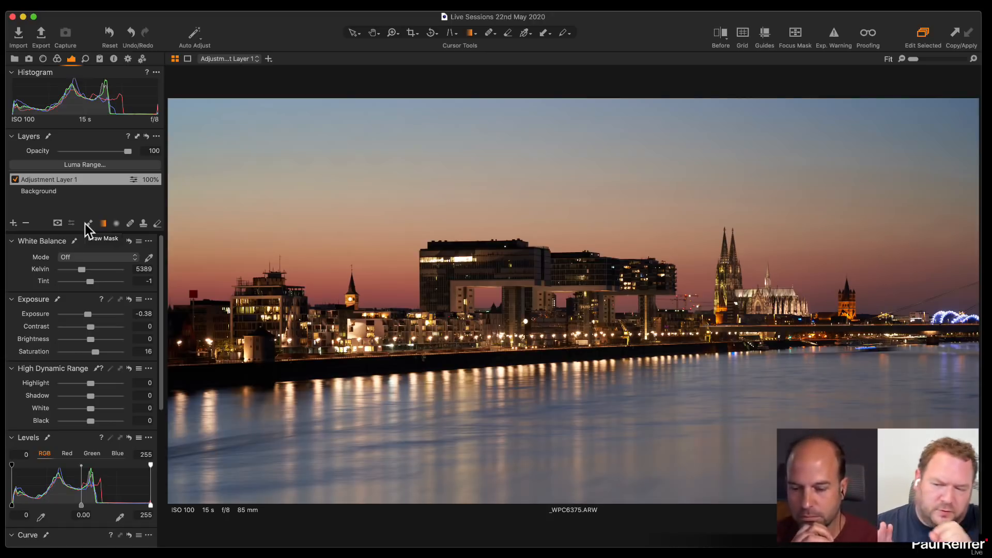
{"action": "left_click_drag", "start_coordinate": [95, 351], "coordinate": [95, 352]}
{"action": "mouse_move", "coordinate": [463, 172]}
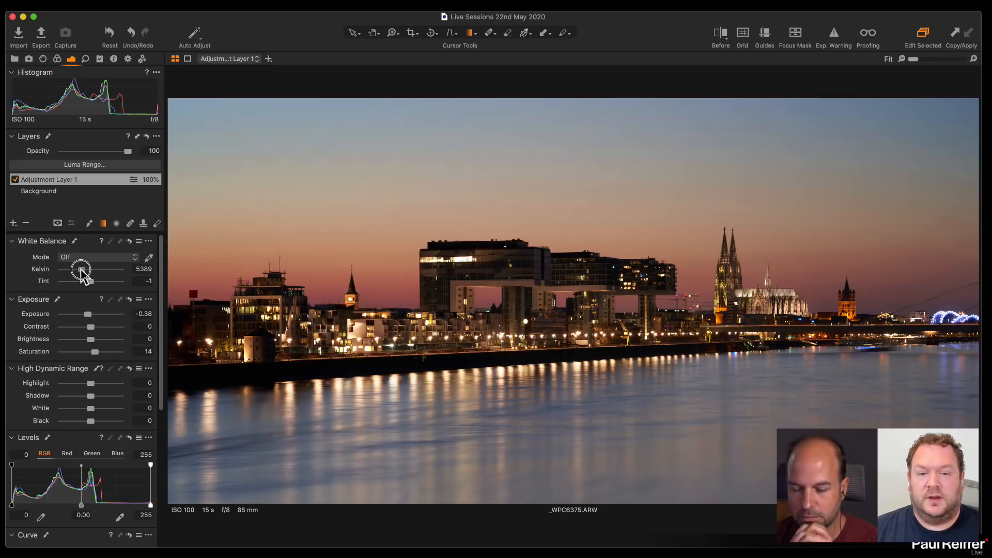
Try an extreme white balance of Kelvin 2514 and Tint 28.1 on the sky layer, and switch it back off
{"action": "left_click_drag", "start_coordinate": [81, 270], "coordinate": [107, 282]}
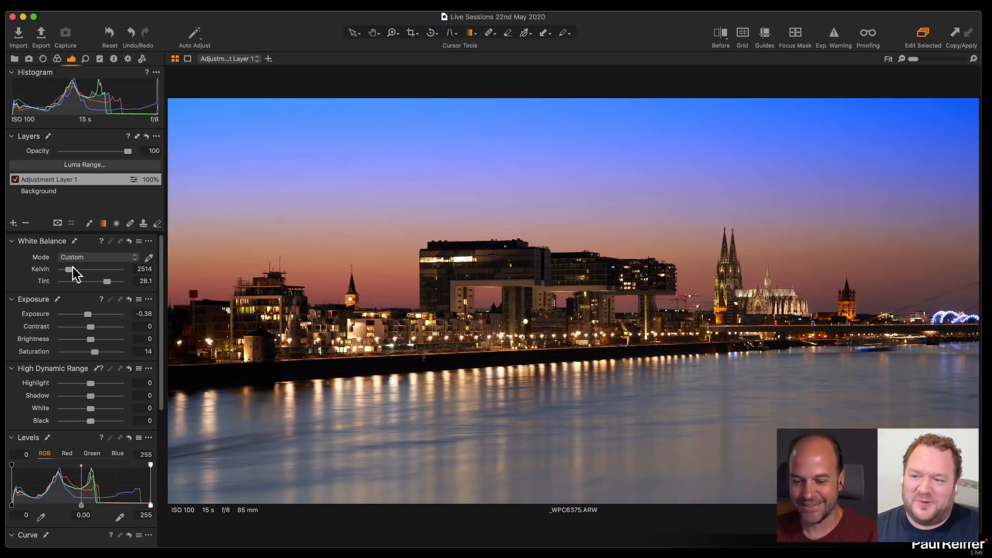
{"action": "left_click", "coordinate": [125, 257]}
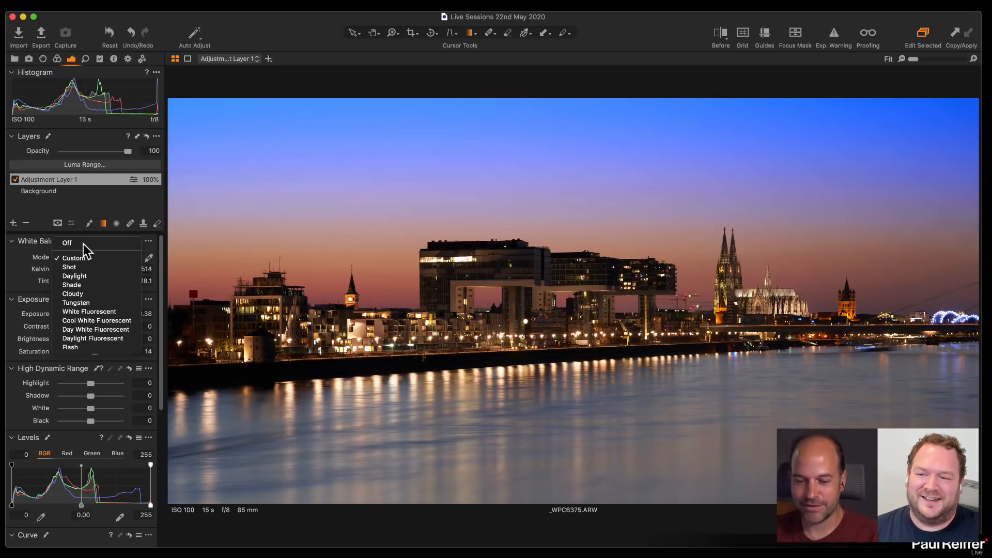
{"action": "left_click", "coordinate": [83, 244]}
Set the sky layer's white balance to Kelvin 4523 and Tint 0.3, comparing the photo with the layer disabled and enabled
{"action": "left_click_drag", "start_coordinate": [81, 271], "coordinate": [93, 283]}
{"action": "left_click", "coordinate": [91, 282]}
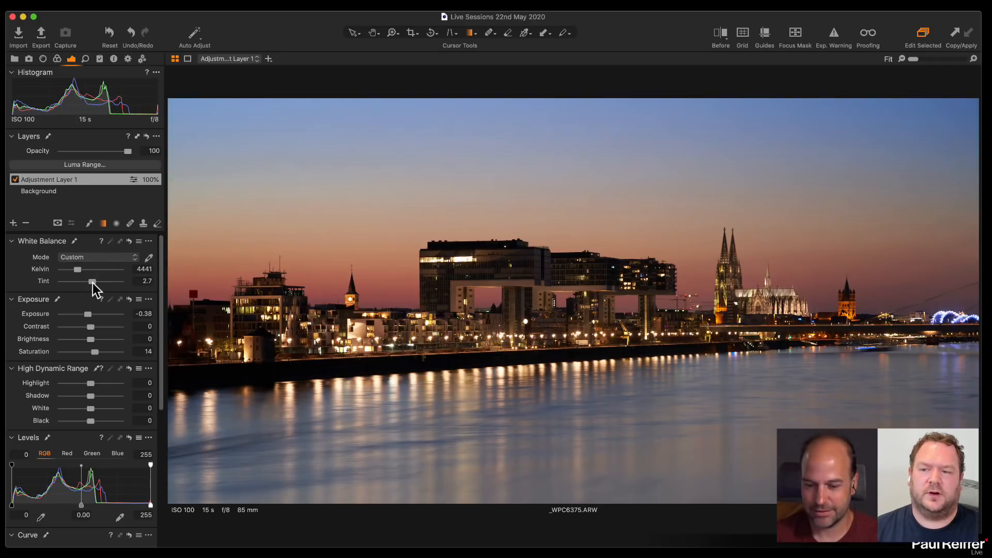
{"action": "left_click", "coordinate": [14, 179]}
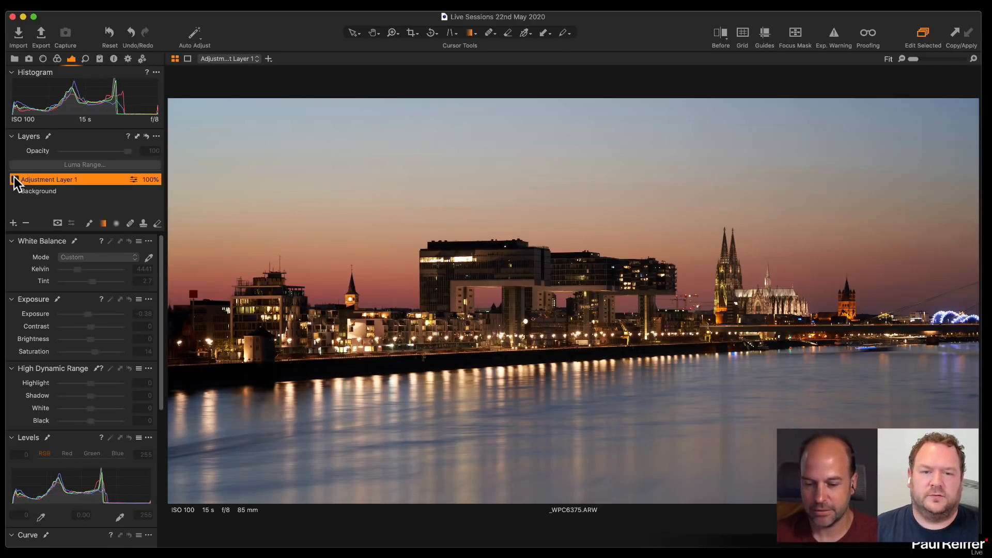
{"action": "left_click", "coordinate": [15, 179]}
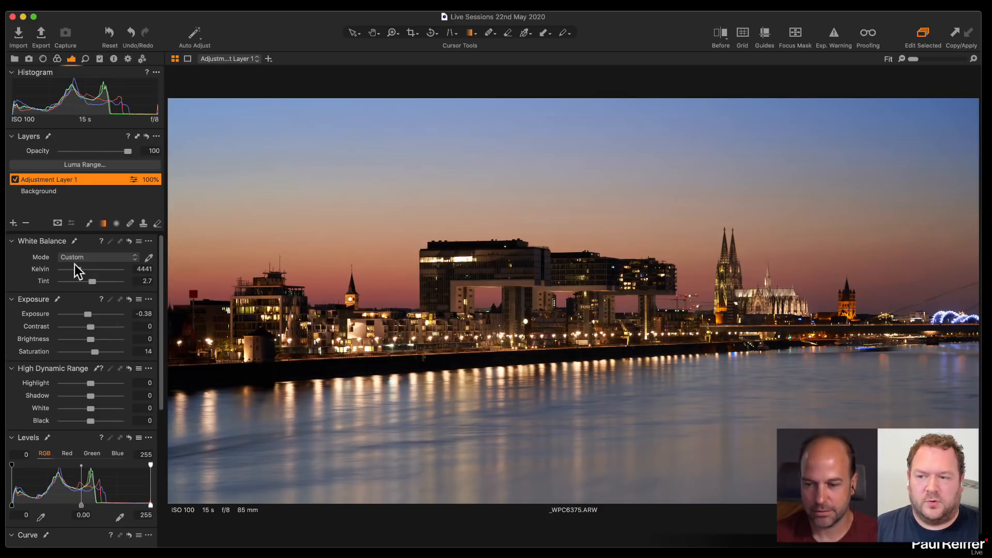
{"action": "left_click_drag", "start_coordinate": [78, 270], "coordinate": [89, 283]}
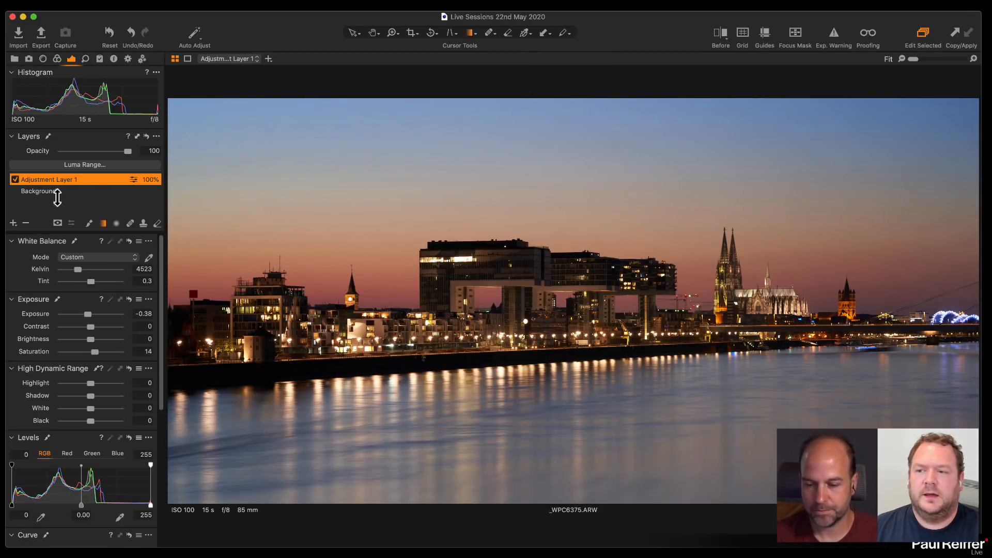
Add a second adjustment layer, rename the first layer Sky and the new one Water
{"action": "left_click", "coordinate": [13, 223]}
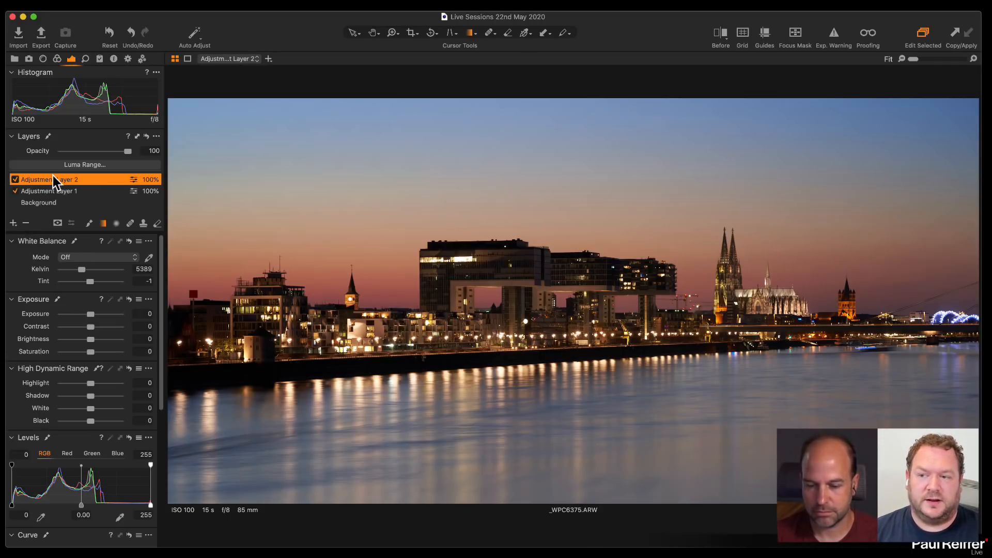
{"action": "double_click", "coordinate": [54, 191]}
{"action": "type", "text": "Sky"}
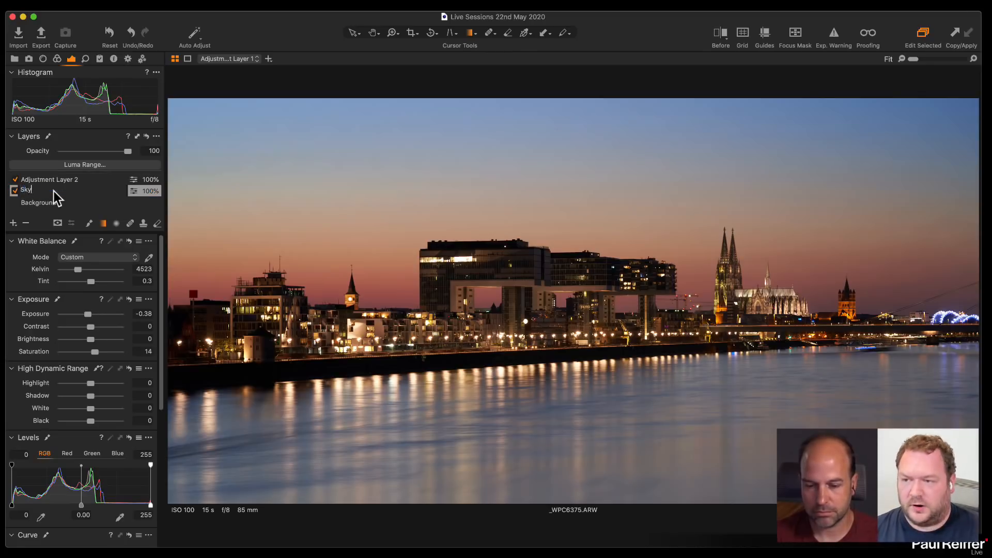
{"action": "key", "text": "Return"}
{"action": "double_click", "coordinate": [58, 179]}
{"action": "type", "text": "Water"}
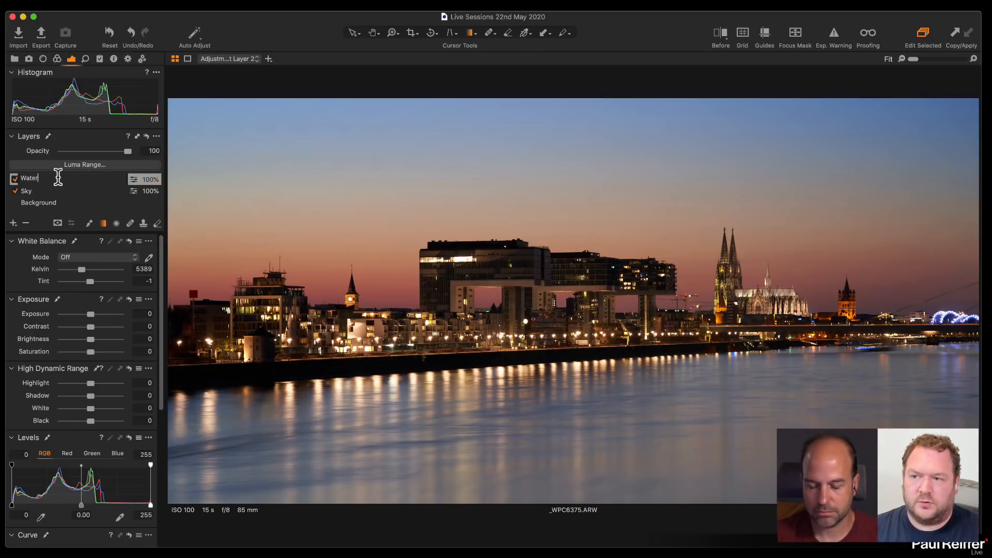
{"action": "key", "text": "Return"}
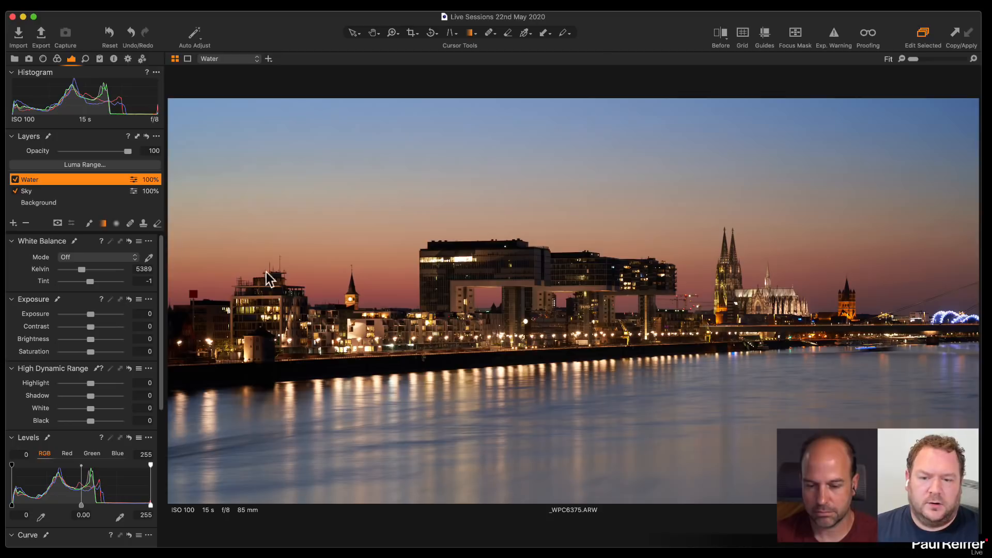
Draw a linear gradient mask over the river on the Water layer, parallel to the sloping embankment and fading out at its wall
{"action": "left_click_drag", "start_coordinate": [567, 499], "coordinate": [556, 343]}
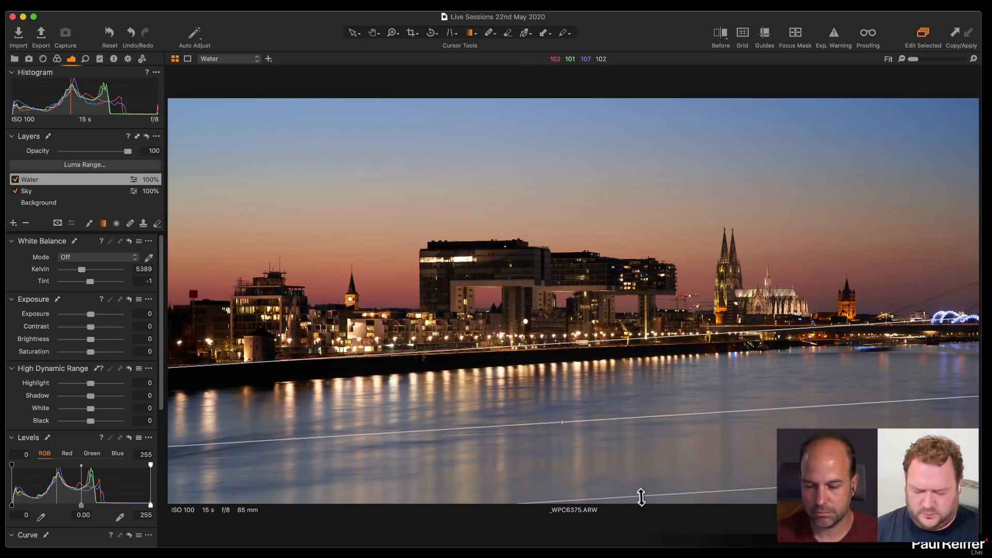
{"action": "key", "text": "m"}
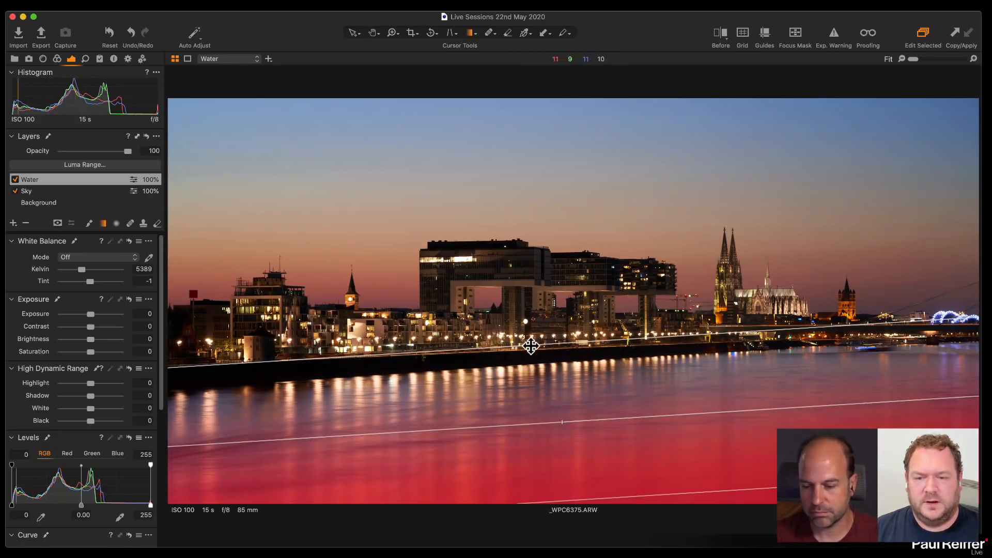
{"action": "left_click_drag", "start_coordinate": [551, 343], "coordinate": [548, 314]}
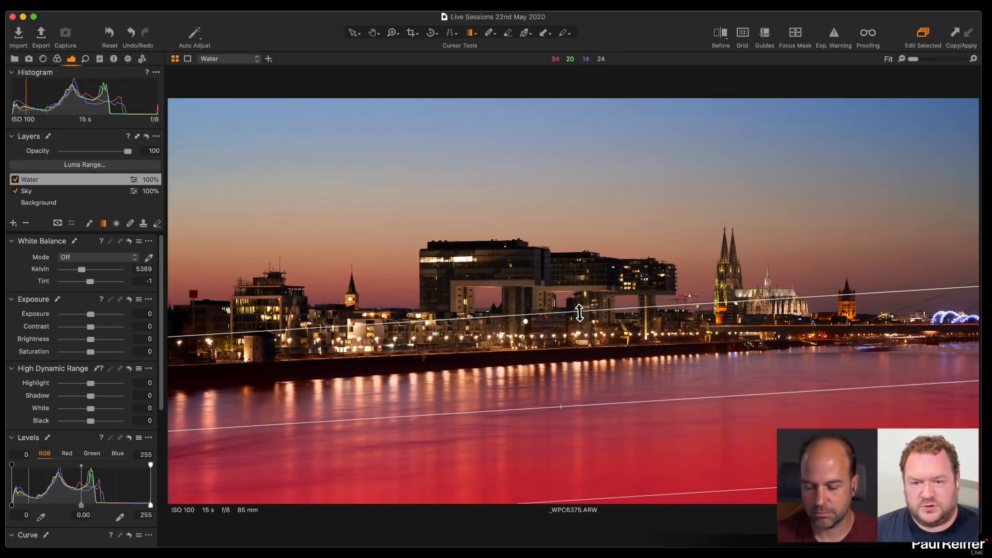
{"action": "mouse_move", "coordinate": [582, 311]}
{"action": "left_mouse_down"}
{"action": "mouse_move", "coordinate": [585, 368]}
{"action": "mouse_move", "coordinate": [584, 321]}
{"action": "left_mouse_up"}
{"action": "mouse_move", "coordinate": [680, 489]}
{"action": "left_mouse_down"}
{"action": "mouse_move", "coordinate": [675, 429]}
{"action": "mouse_move", "coordinate": [689, 497]}
{"action": "left_mouse_up"}
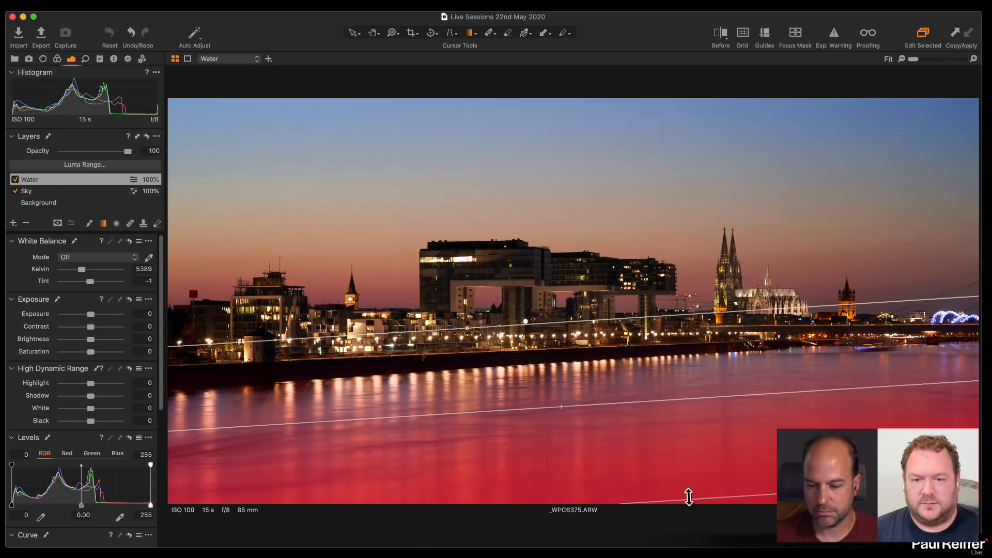
{"action": "left_click_drag", "start_coordinate": [622, 318], "coordinate": [641, 347]}
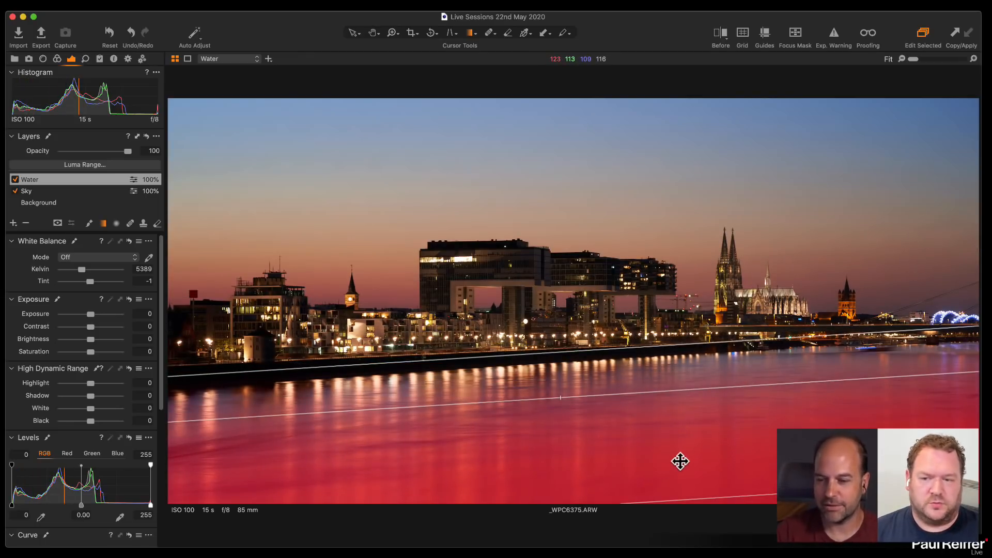
{"action": "key", "text": "m"}
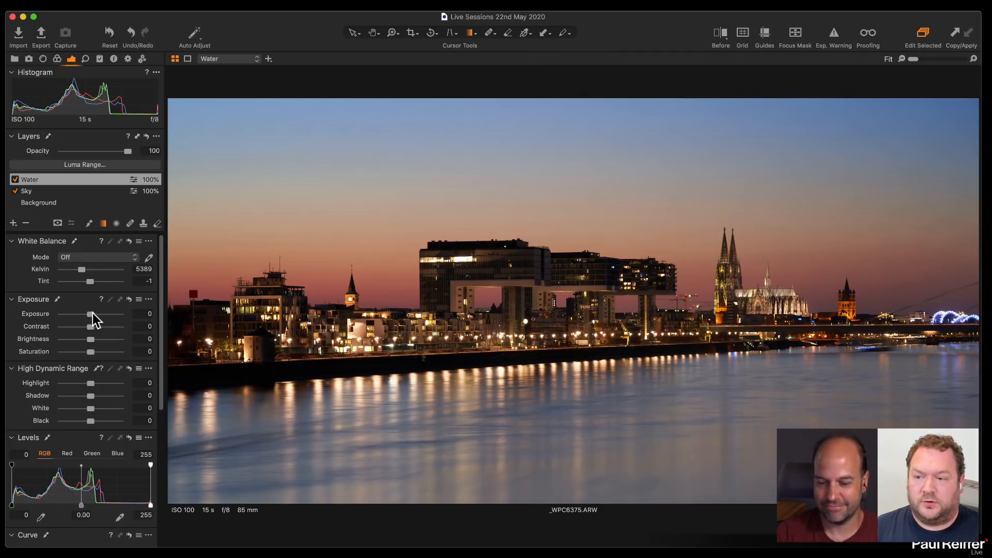
Set the Water layer's Exposure to -0.3, Clarity to -84 and Saturation to 13
{"action": "left_click_drag", "start_coordinate": [90, 315], "coordinate": [88, 315]}
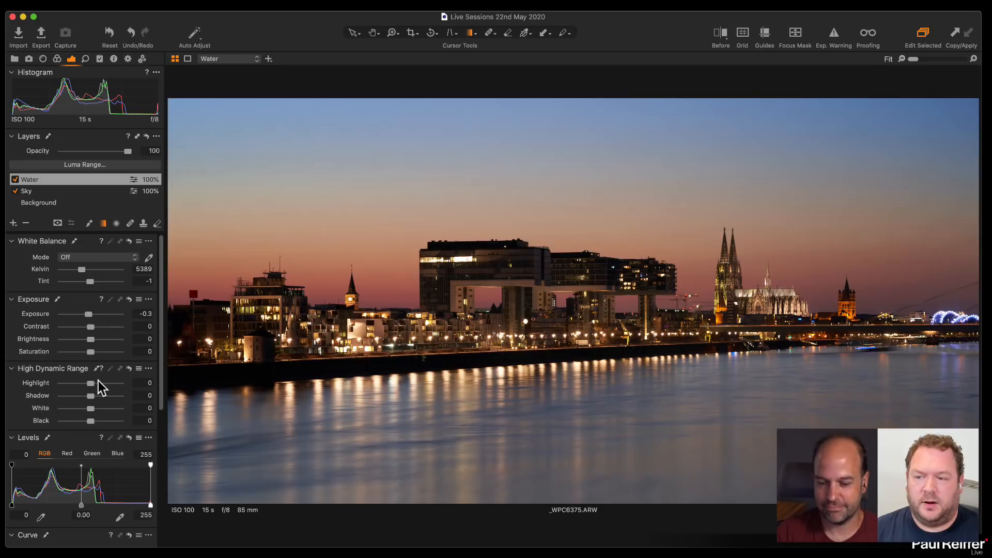
{"action": "scroll", "coordinate": [91, 369], "scroll_direction": "down", "scroll_amount": 10}
{"action": "left_click_drag", "start_coordinate": [91, 481], "coordinate": [67, 487]}
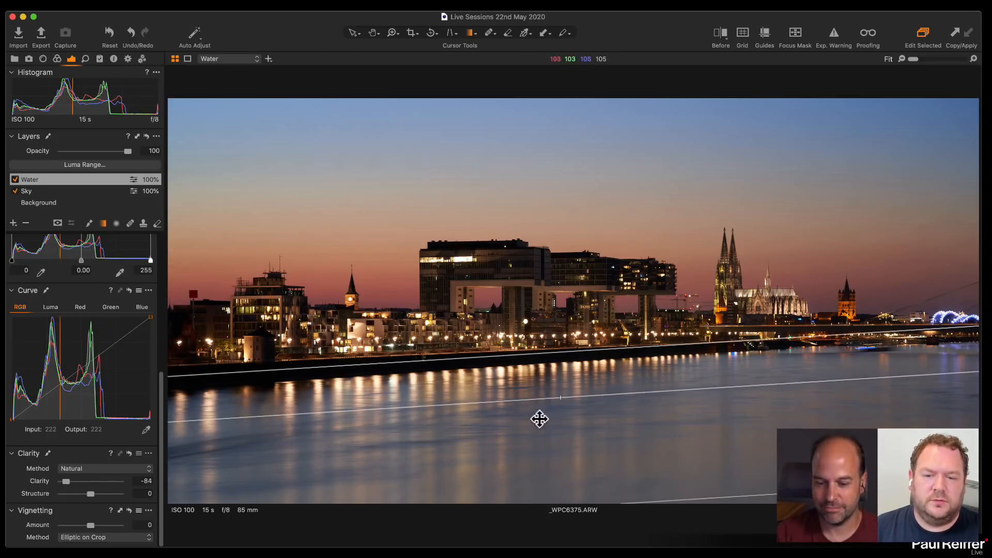
{"action": "scroll", "coordinate": [86, 274], "scroll_direction": "up", "scroll_amount": 10}
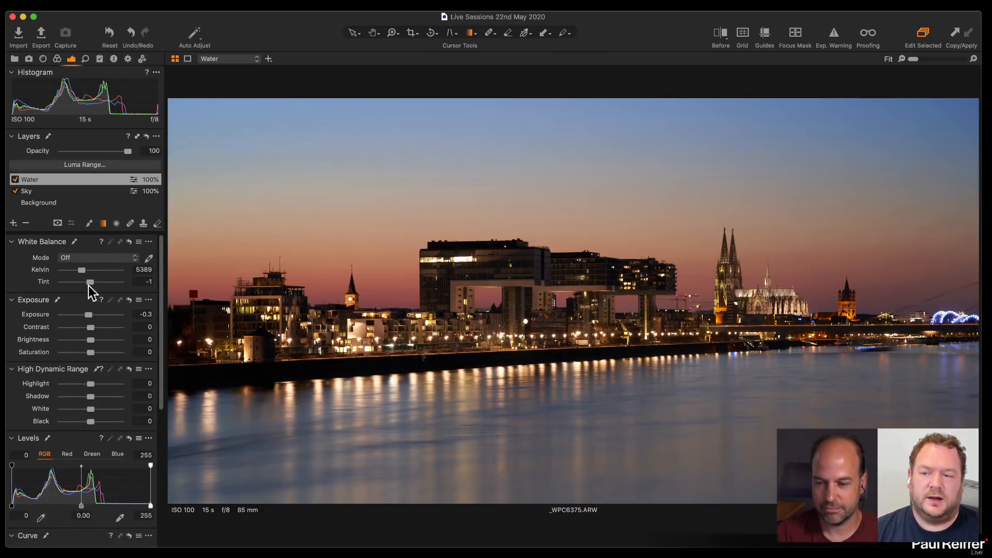
{"action": "left_click_drag", "start_coordinate": [92, 351], "coordinate": [96, 354]}
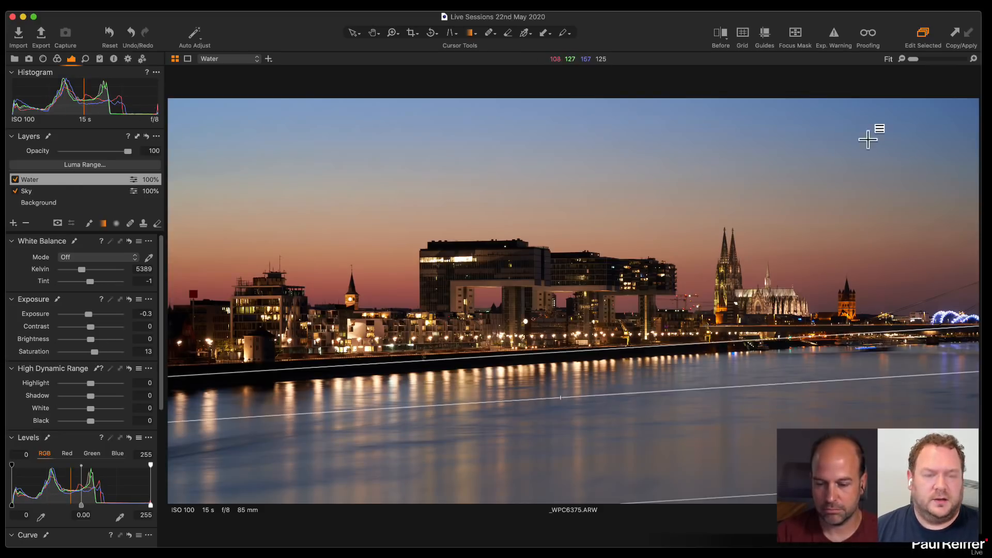
Show the image browser and create an unedited second variant of _WPC6375.ARW
{"action": "key", "text": "super+b"}
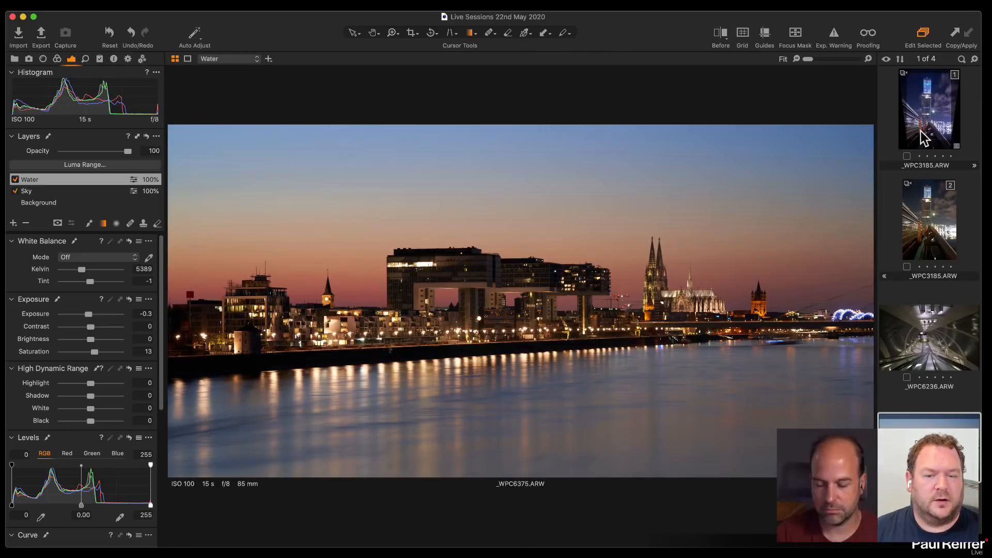
{"action": "right_click", "coordinate": [934, 419]}
{"action": "left_click", "coordinate": [837, 342]}
{"action": "key", "text": "super+r"}
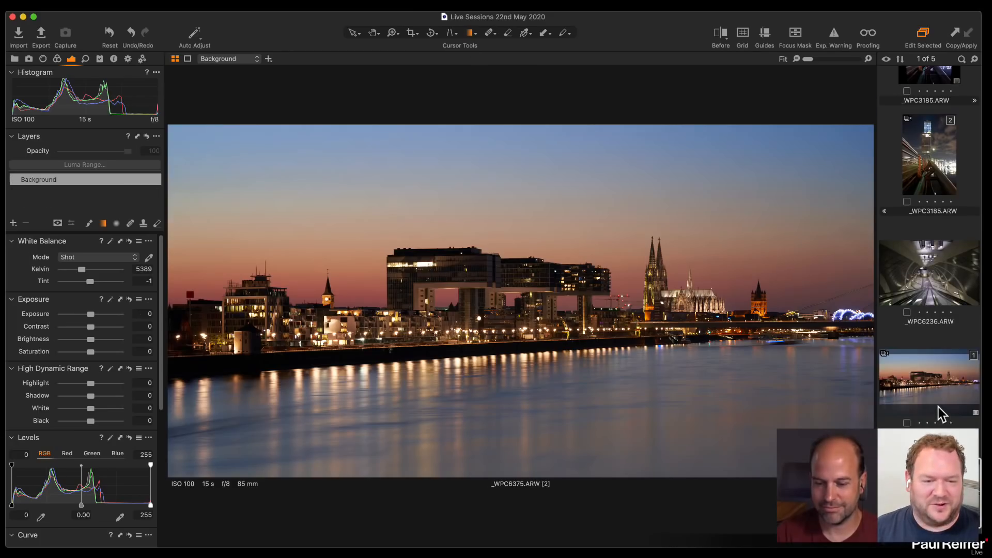
Compare the edited and unedited variants of _WPC6375.ARW side by side
{"action": "left_click", "coordinate": [934, 383], "text": "super"}
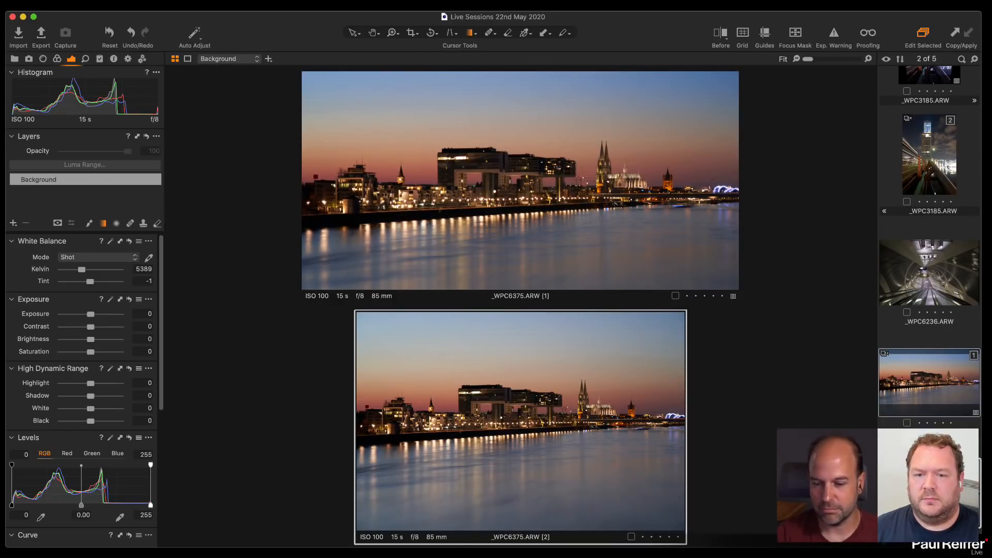
{"action": "left_click", "coordinate": [929, 448]}
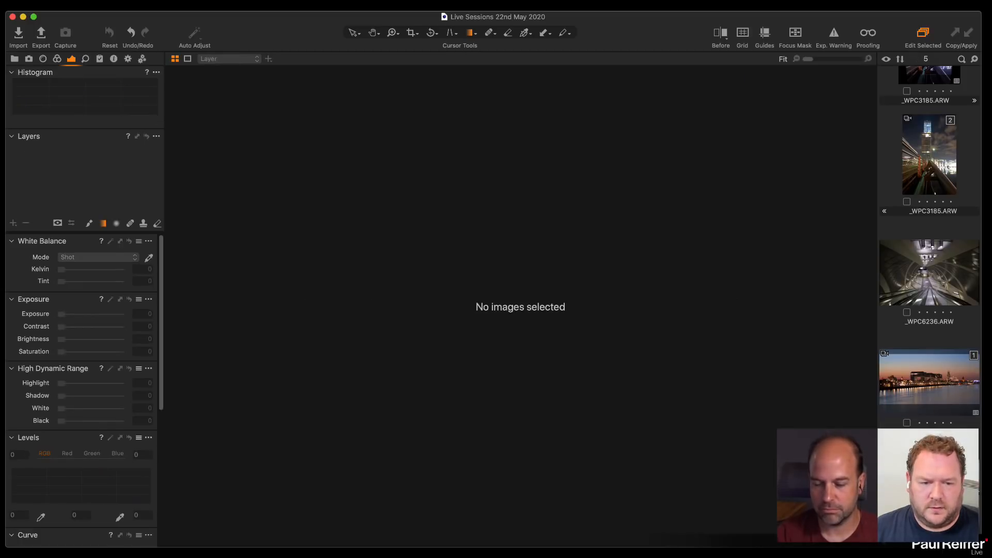
{"action": "left_click", "coordinate": [929, 494]}
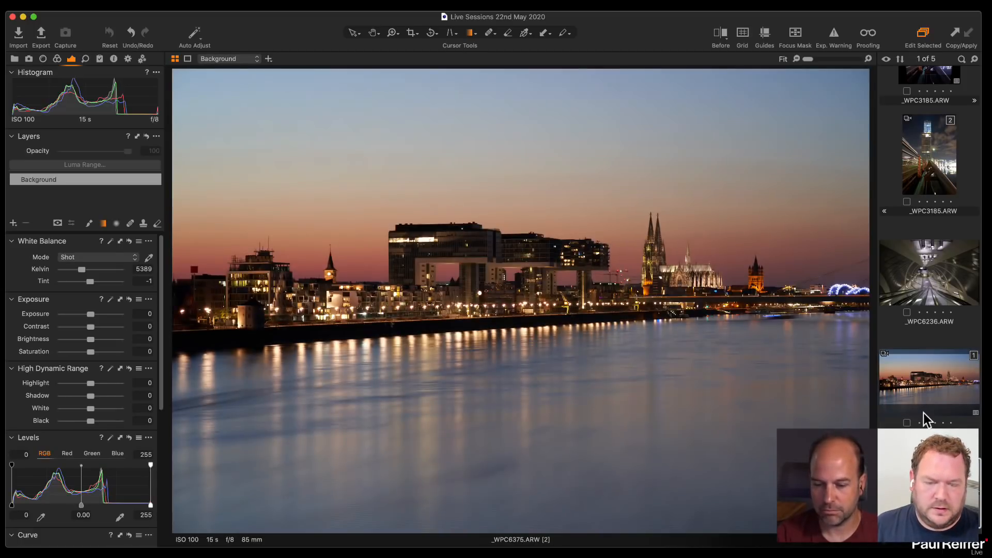
{"action": "left_click", "coordinate": [929, 383], "text": "super"}
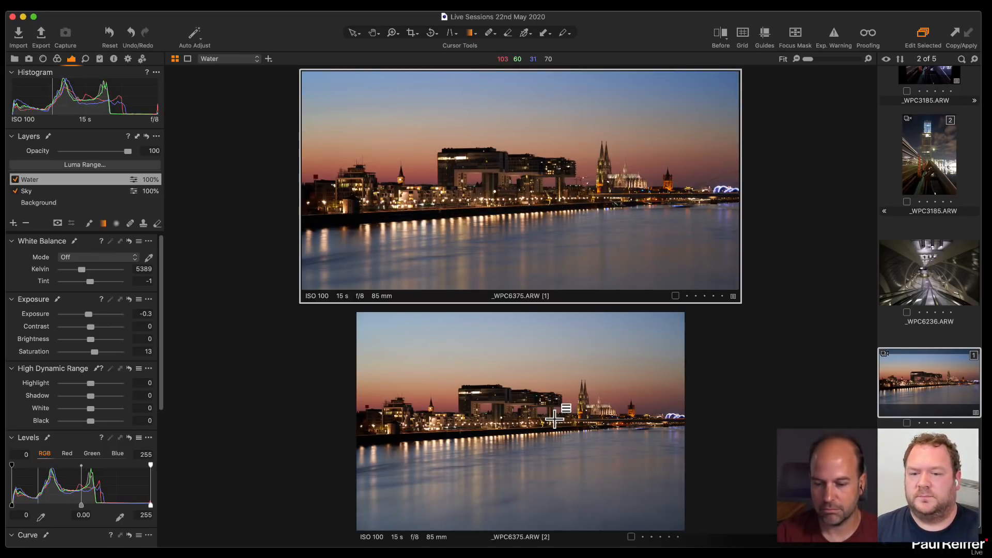
{"action": "left_click", "coordinate": [893, 330]}
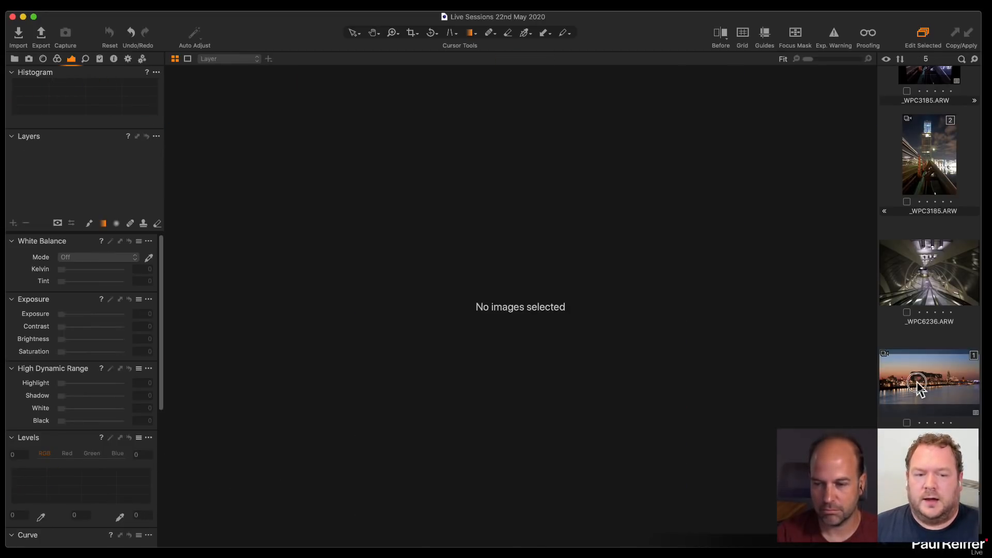
Examine the dark embankment wall and the small tower above it in the edited variant at 200% zoom
{"action": "left_click", "coordinate": [917, 385]}
{"action": "key", "text": "z"}
{"action": "left_click_drag", "start_coordinate": [189, 286], "coordinate": [359, 360]}
{"action": "key", "text": "space"}
{"action": "left_click_drag", "start_coordinate": [590, 482], "coordinate": [605, 377]}
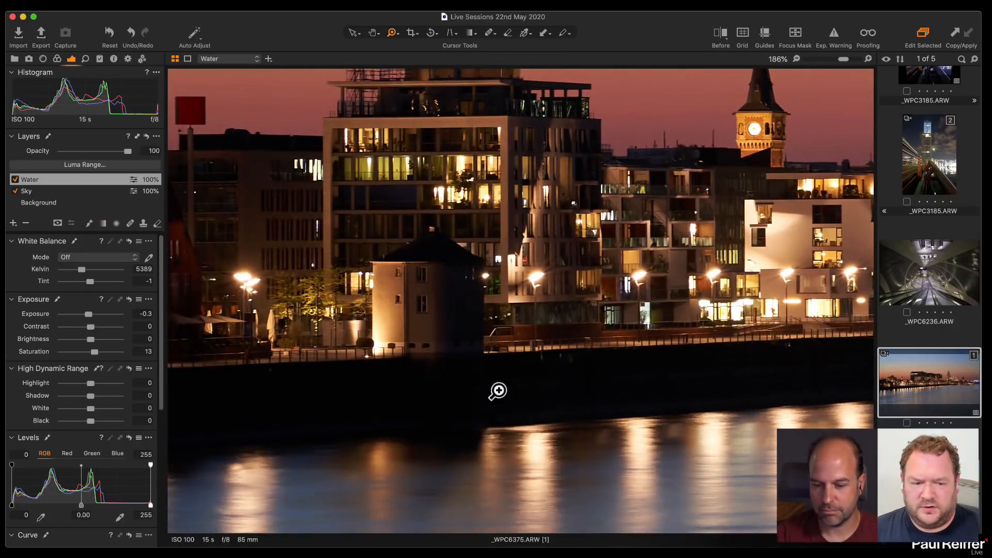
{"action": "left_click", "coordinate": [491, 390]}
{"action": "key", "text": "space"}
{"action": "left_click_drag", "start_coordinate": [429, 274], "coordinate": [468, 384]}
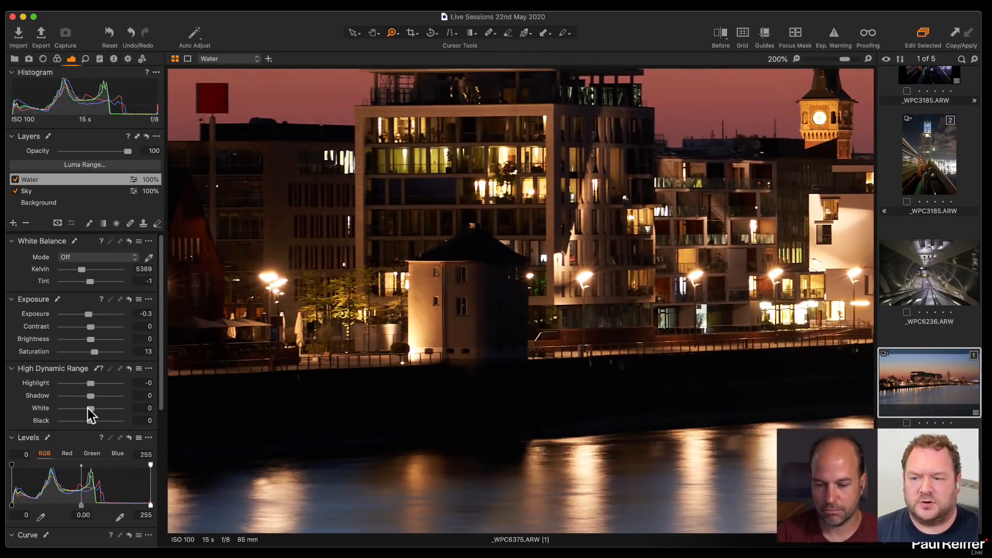
Try raising the Water layer's Shadow to 32 and reset it to 0
{"action": "left_click_drag", "start_coordinate": [92, 397], "coordinate": [100, 397]}
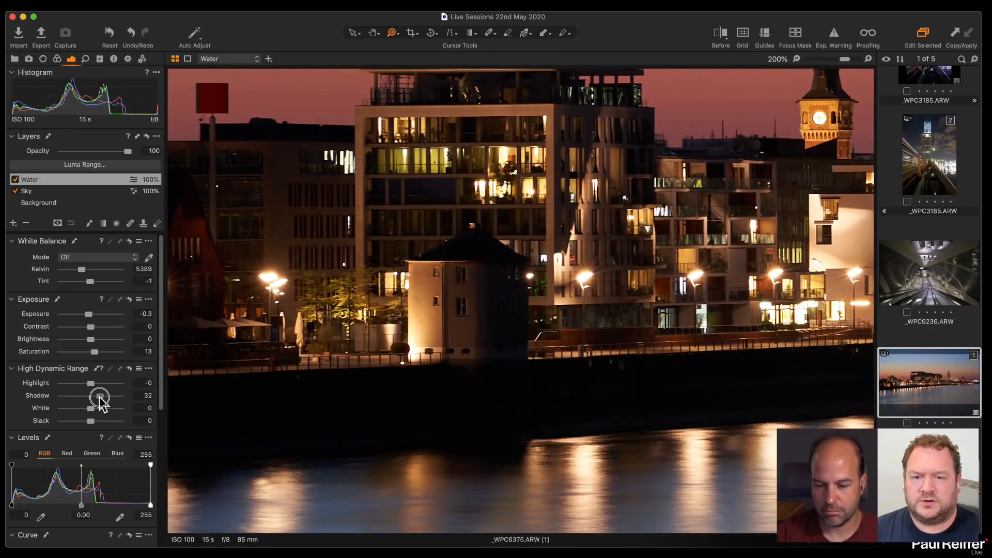
{"action": "double_click", "coordinate": [99, 397]}
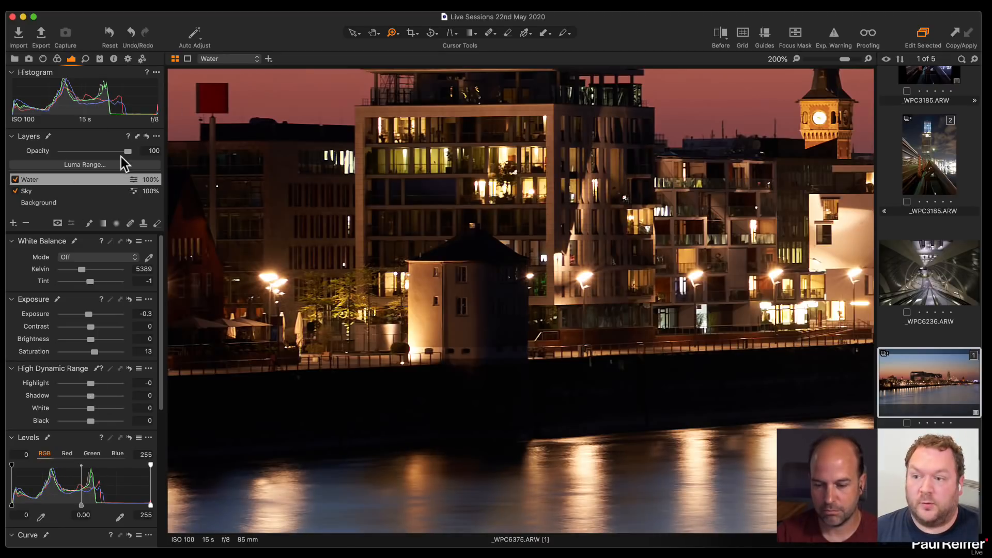
Try raising the Background layer's Shadow to 15 and Black to 13, check the embankment wall, and reset both to 0
{"action": "left_click", "coordinate": [56, 203]}
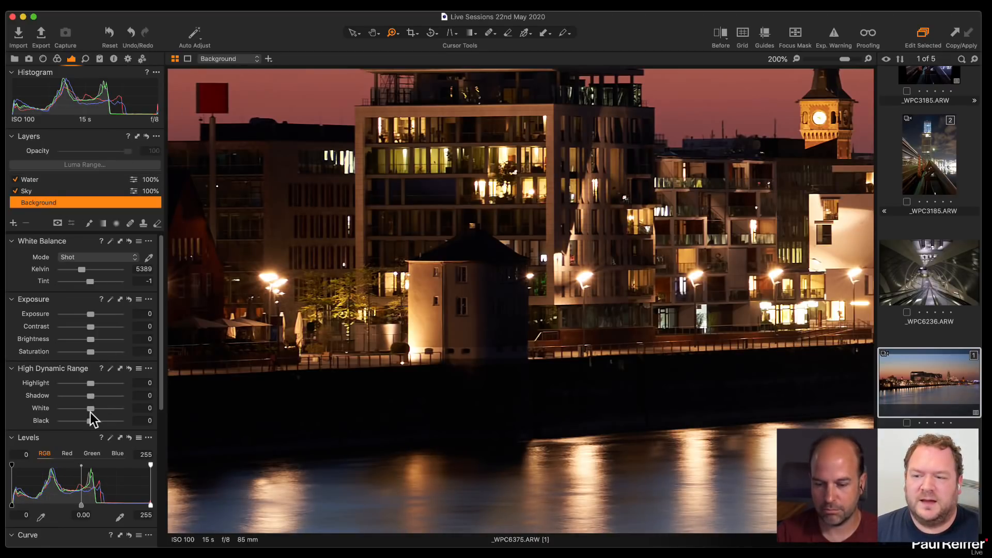
{"action": "left_click_drag", "start_coordinate": [91, 396], "coordinate": [95, 423]}
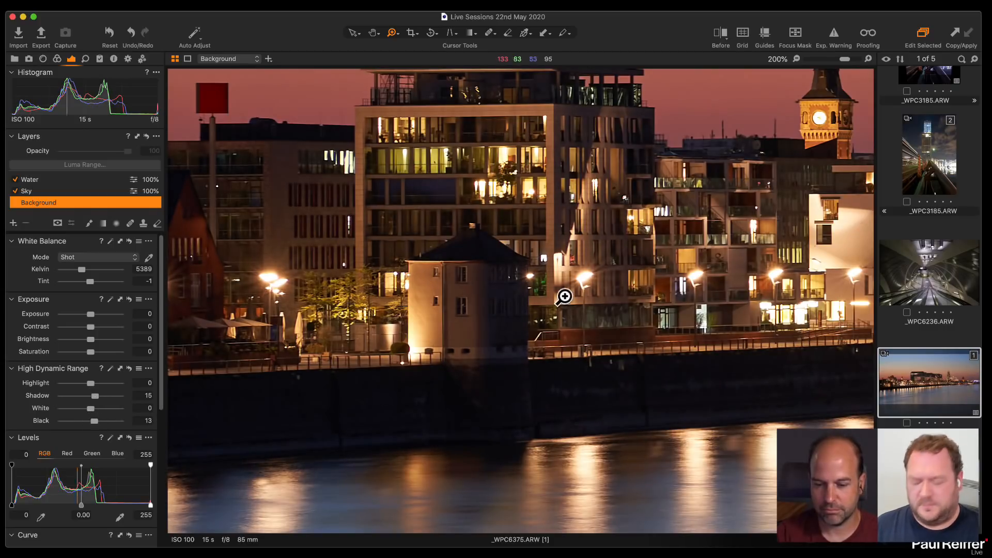
{"action": "key", "text": "super+0"}
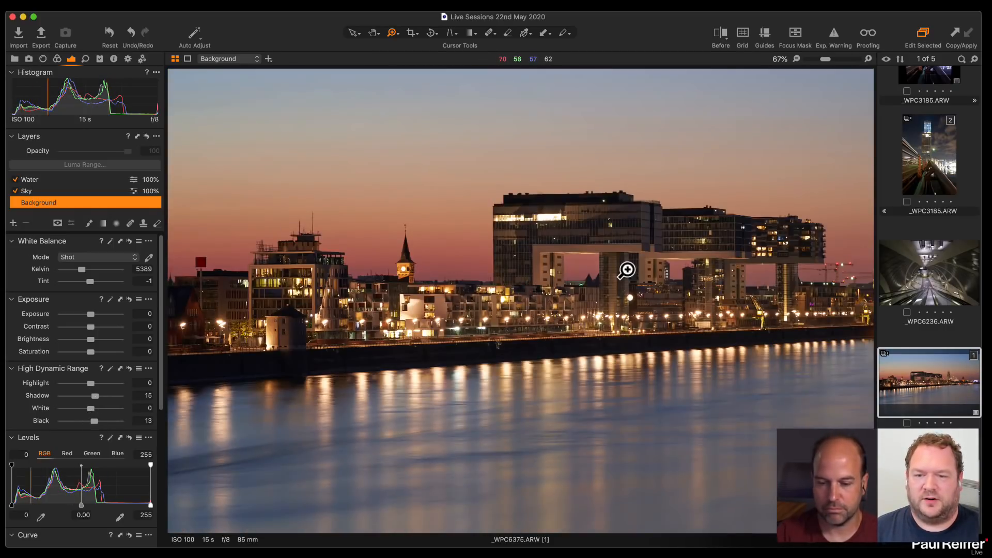
{"action": "left_click_drag", "start_coordinate": [278, 264], "coordinate": [416, 386]}
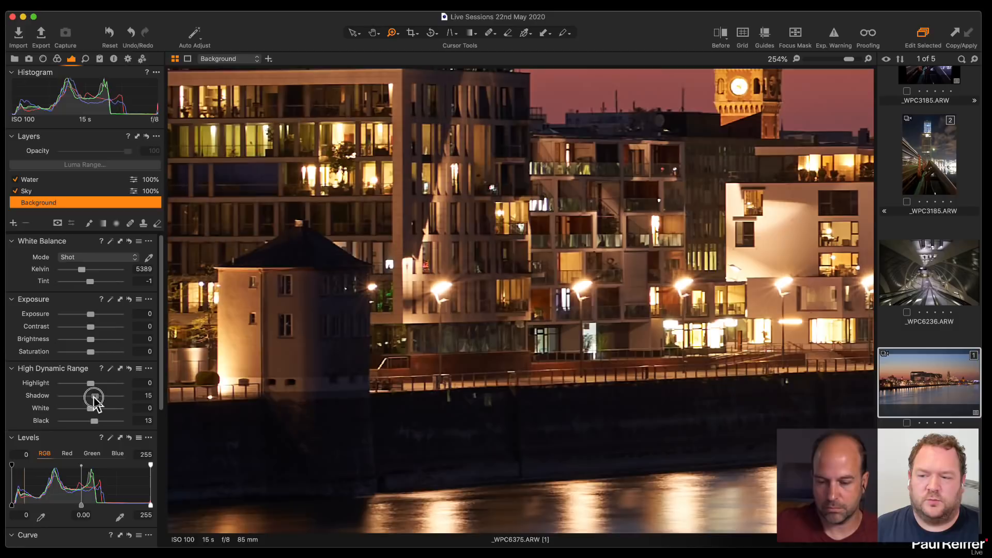
{"action": "double_click", "coordinate": [95, 397]}
{"action": "double_click", "coordinate": [94, 420]}
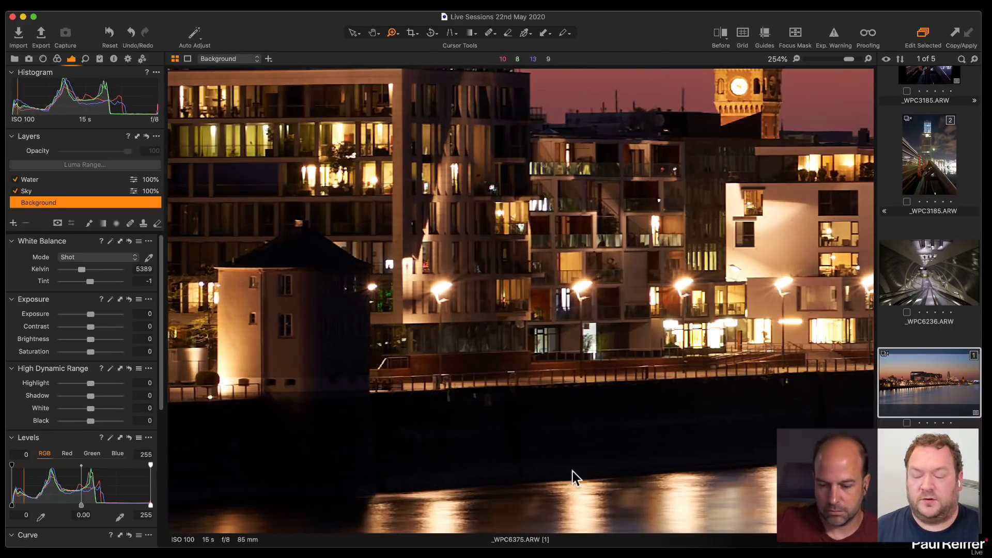
Try lightening the embankment wall on the Background layer with Shadow and Black, leaving Shadow at 0 and Black at 29
{"action": "left_click_drag", "start_coordinate": [90, 396], "coordinate": [97, 427]}
{"action": "double_click", "coordinate": [94, 398]}
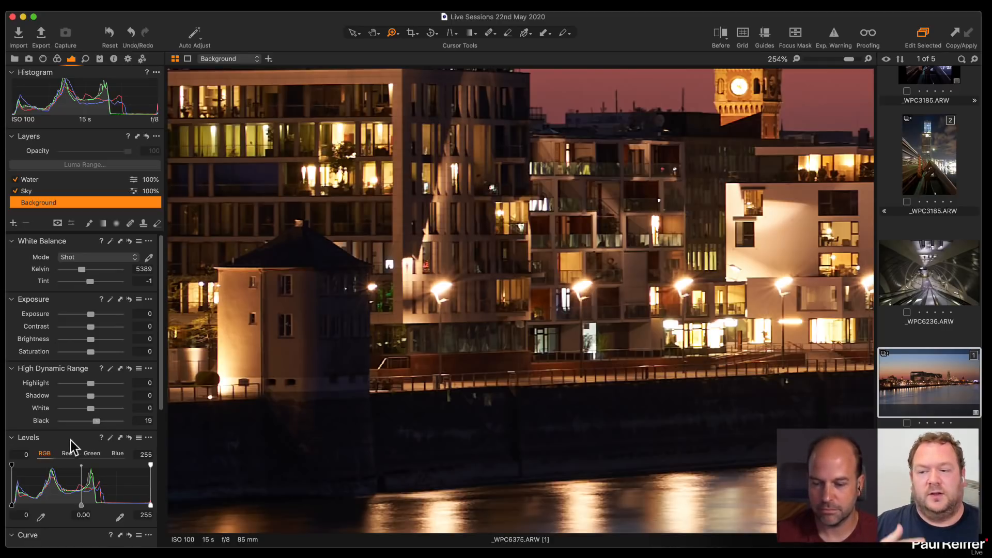
{"action": "left_click_drag", "start_coordinate": [91, 396], "coordinate": [96, 423]}
{"action": "double_click", "coordinate": [105, 395]}
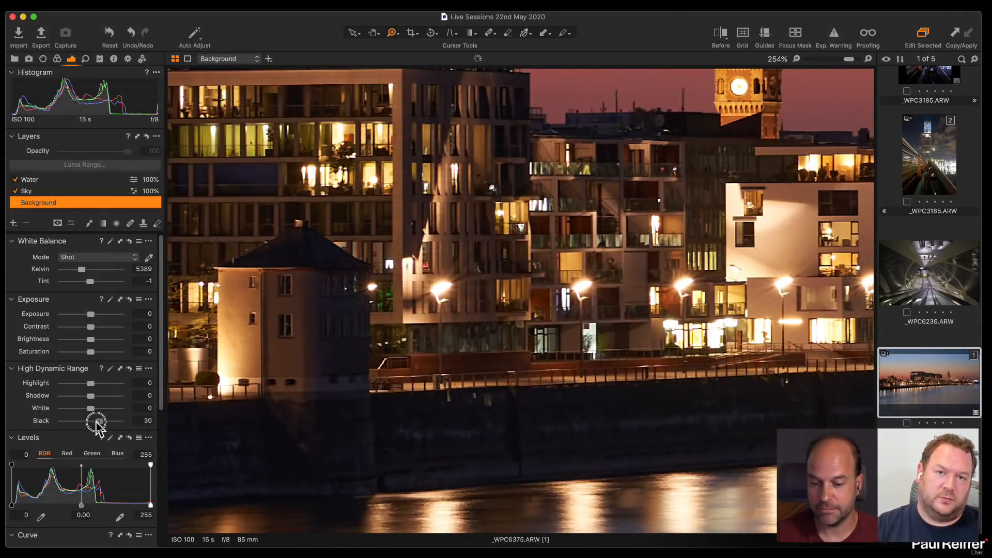
Try raising the Background layer's Shadow to 72 with the wall and buildings in view, and reset it to 0
{"action": "left_click", "coordinate": [275, 389], "text": "alt"}
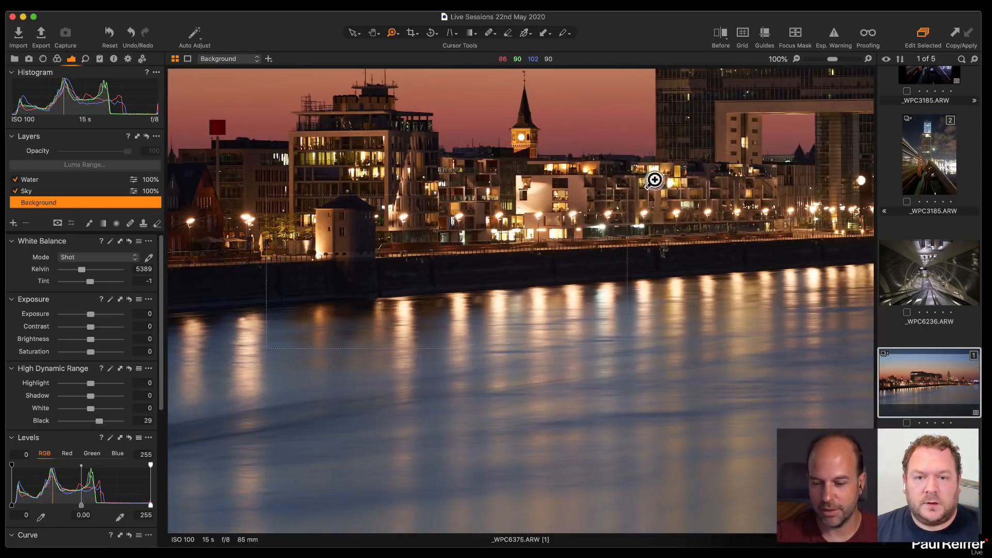
{"action": "left_click", "coordinate": [729, 283]}
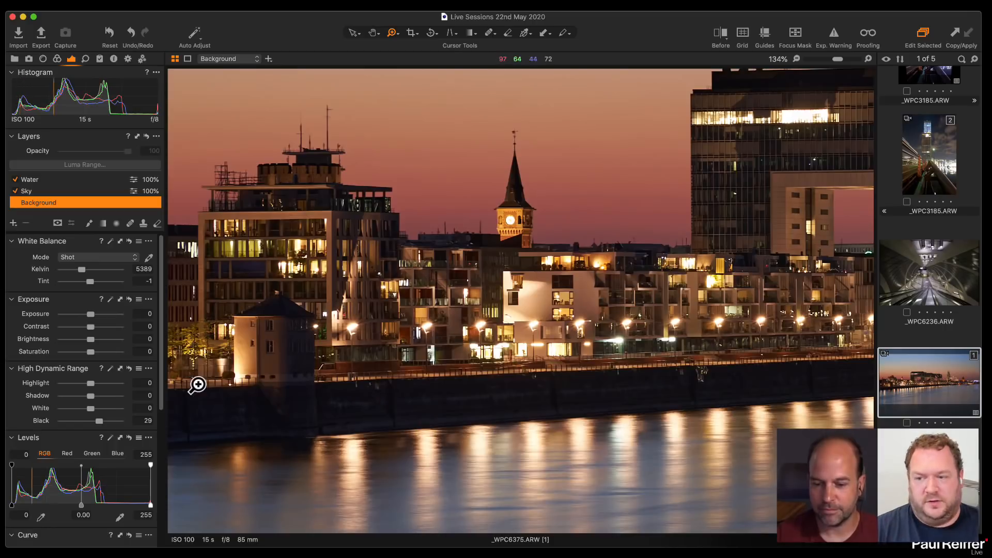
{"action": "left_click", "coordinate": [129, 371]}
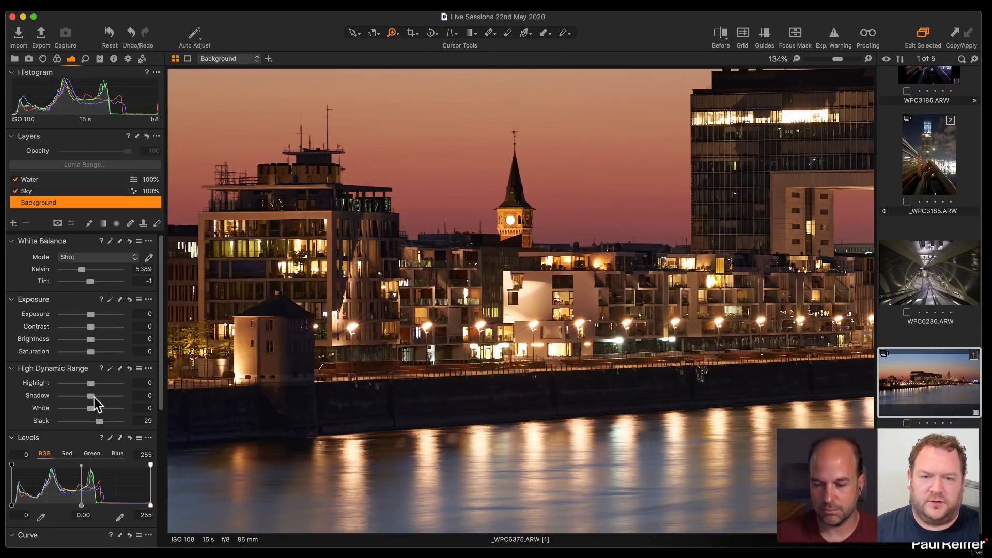
{"action": "left_click_drag", "start_coordinate": [94, 397], "coordinate": [115, 398]}
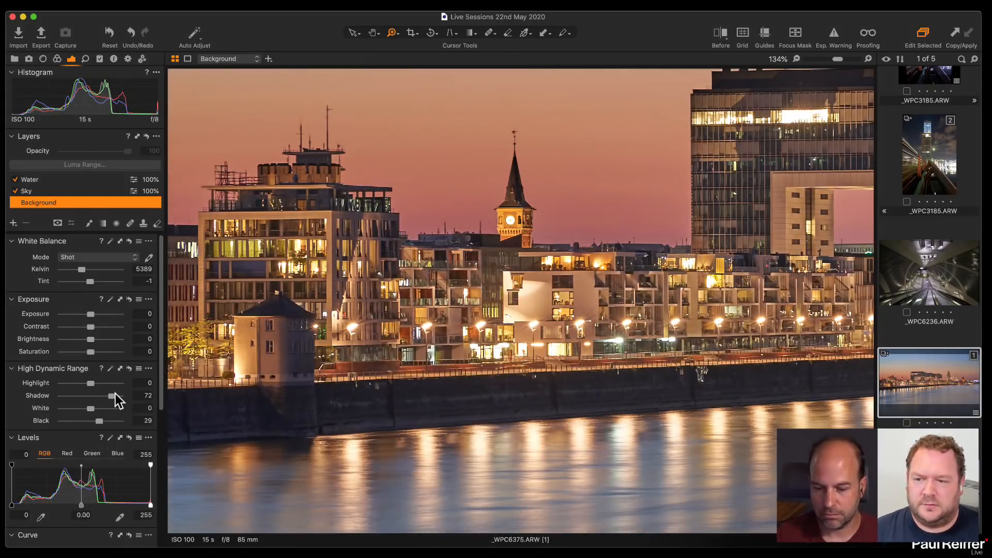
{"action": "double_click", "coordinate": [112, 395]}
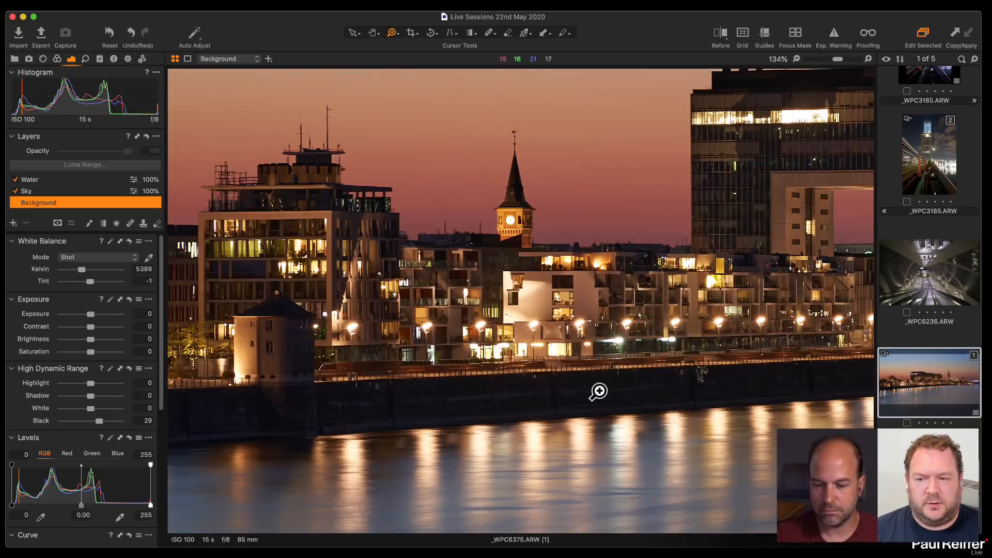
Set the Background layer's Black to 18, check the embankment wall at 400% zoom, and return to the whole photo
{"action": "left_click_drag", "start_coordinate": [99, 423], "coordinate": [95, 422]}
{"action": "left_click", "coordinate": [456, 376]}
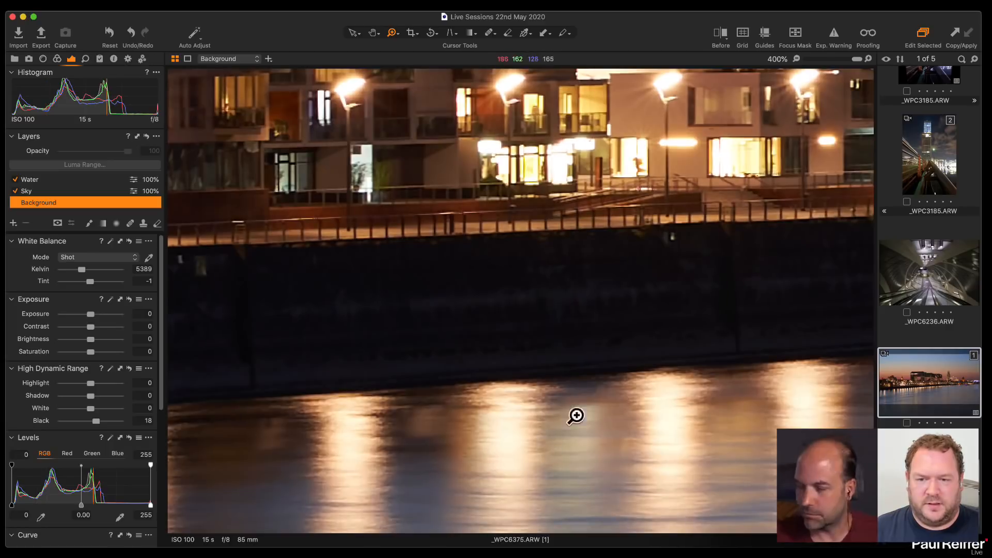
{"action": "left_click", "coordinate": [129, 368]}
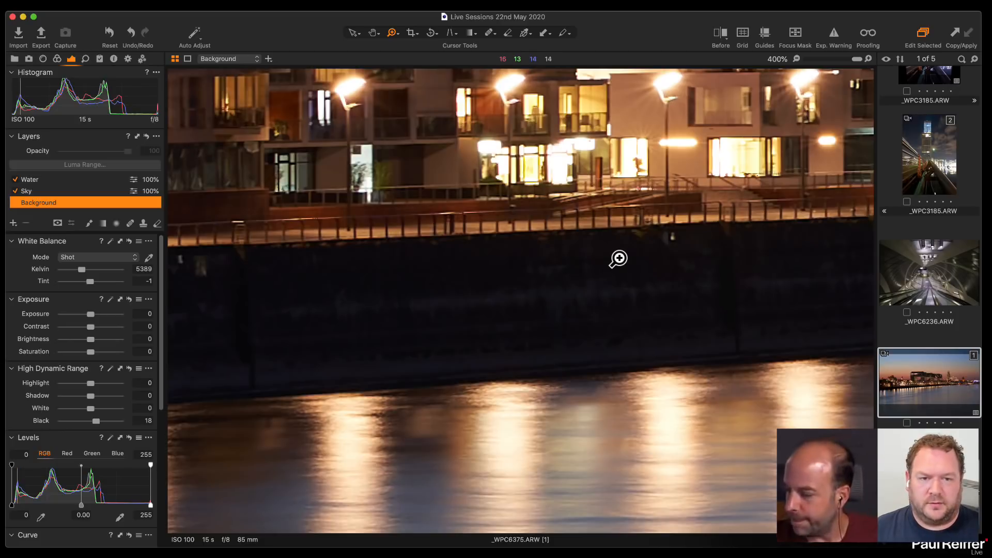
{"action": "left_click", "coordinate": [618, 259]}
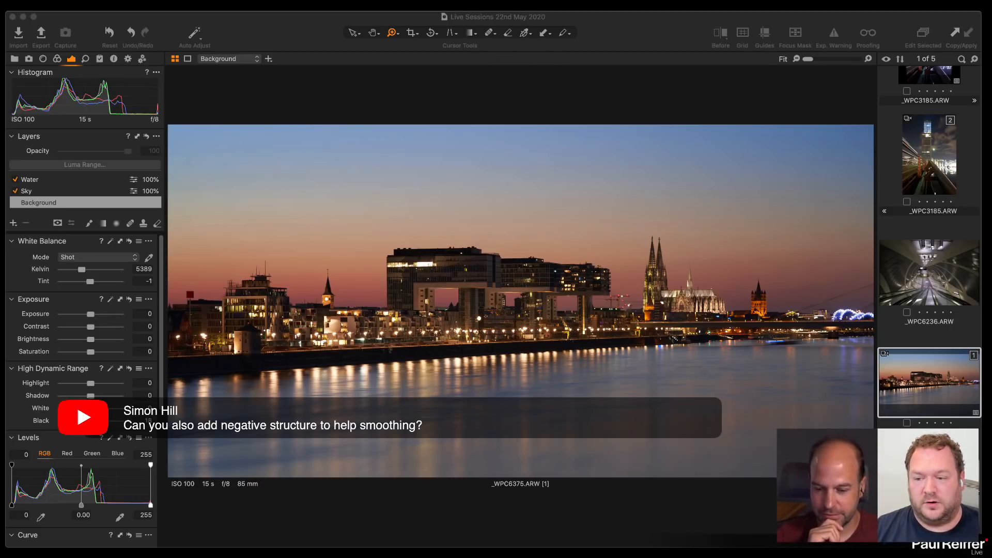
Try changing the Water layer's Structure, including a value of 95, and return it to 0
{"action": "left_click", "coordinate": [51, 179]}
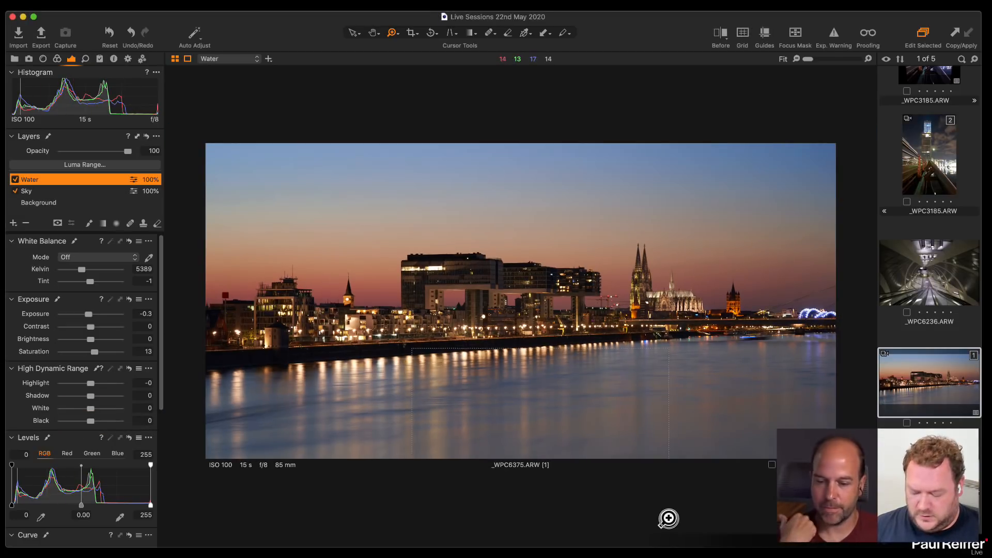
{"action": "scroll", "coordinate": [618, 478], "scroll_direction": "up", "scroll_amount": 5}
{"action": "scroll", "coordinate": [86, 464], "scroll_direction": "down", "scroll_amount": 4}
{"action": "scroll", "coordinate": [87, 463], "scroll_direction": "down", "scroll_amount": 4}
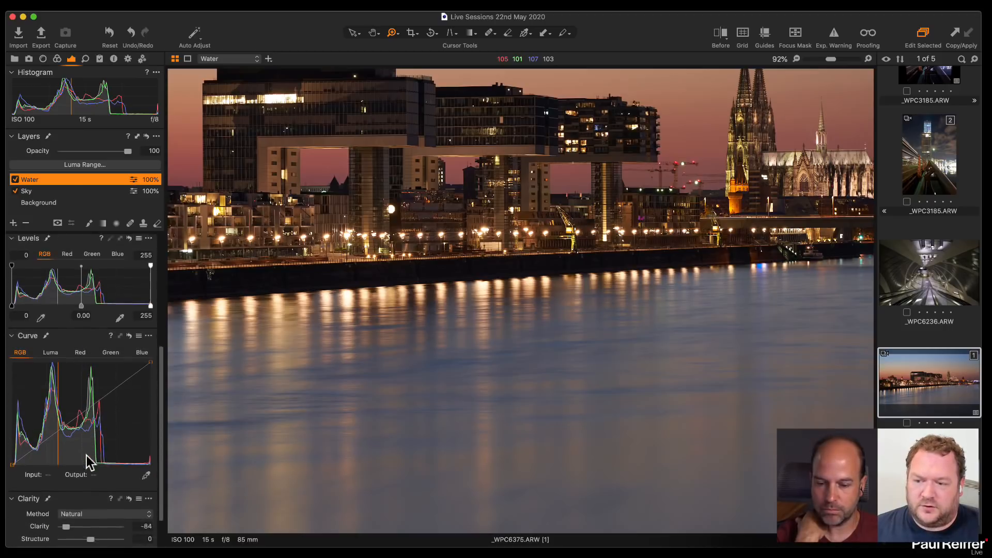
{"action": "left_click_drag", "start_coordinate": [92, 498], "coordinate": [55, 501]}
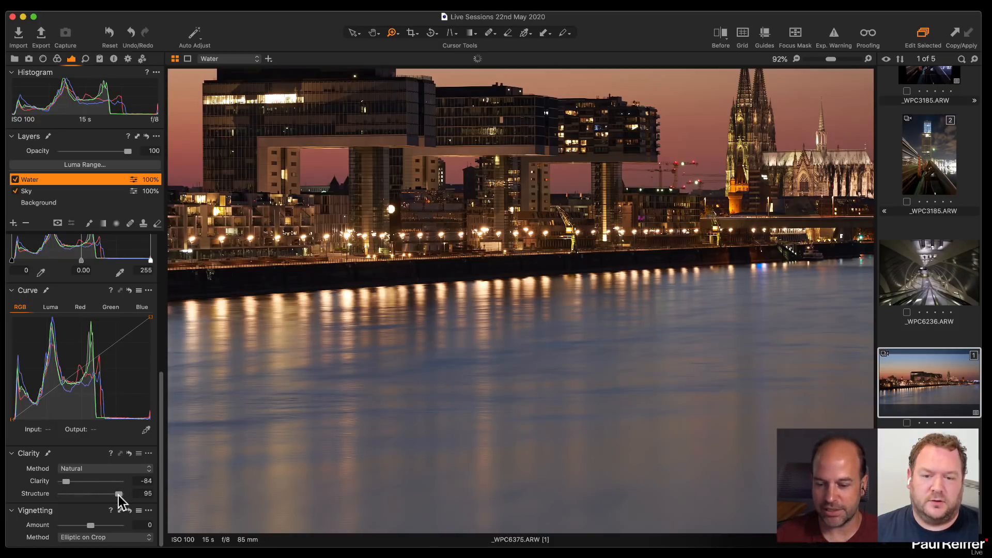
{"action": "left_click_drag", "start_coordinate": [61, 495], "coordinate": [88, 497]}
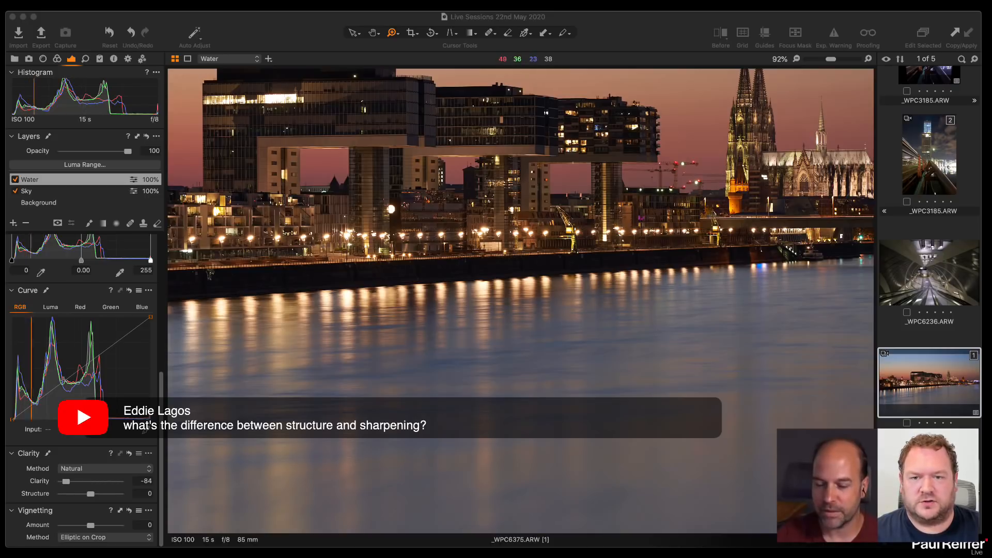
Add an adjustment layer and, with a smaller brush, paint its mask over the roofline of the glass-fronted building at 400% zoom
{"action": "double_click", "coordinate": [582, 114]}
{"action": "left_click_drag", "start_coordinate": [602, 424], "coordinate": [627, 86]}
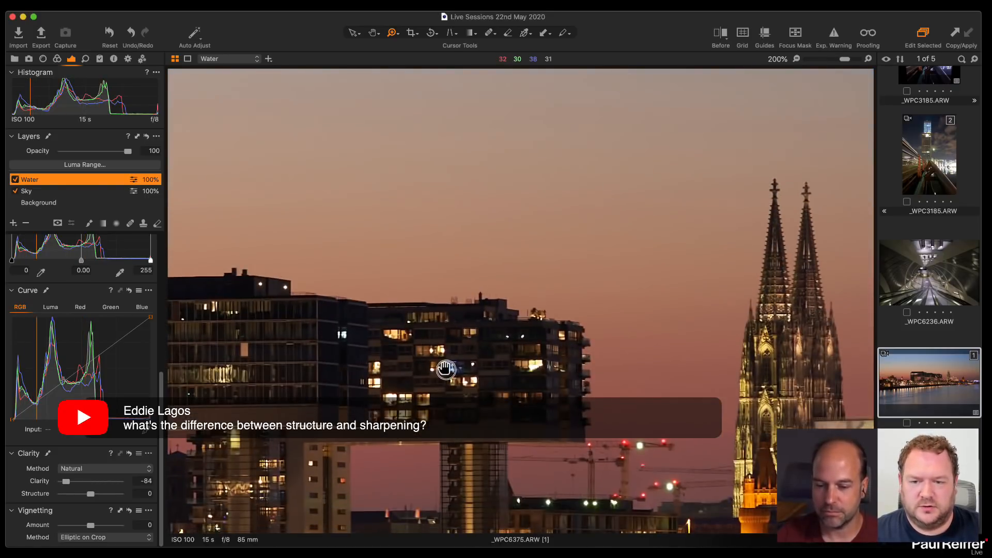
{"action": "left_click", "coordinate": [516, 293]}
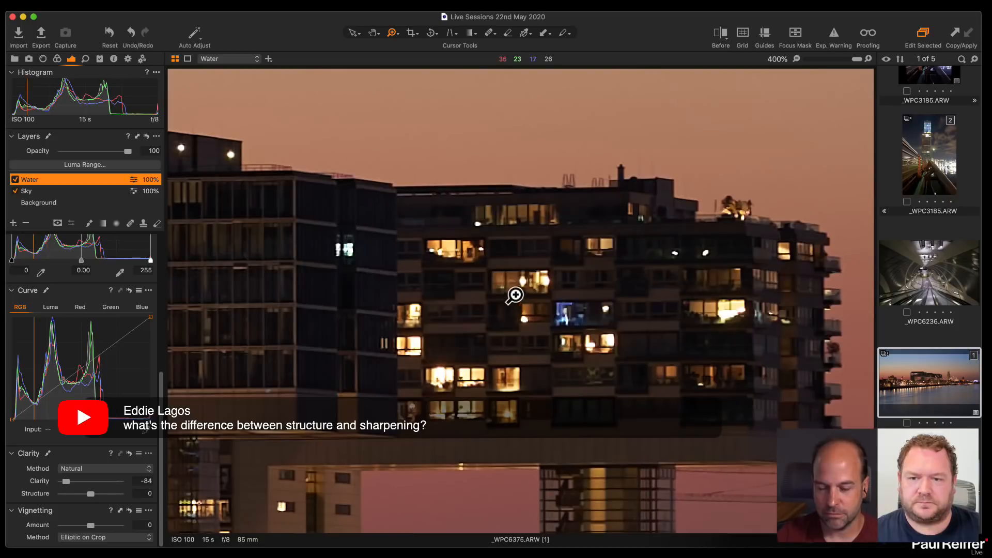
{"action": "left_click_drag", "start_coordinate": [367, 268], "coordinate": [594, 347]}
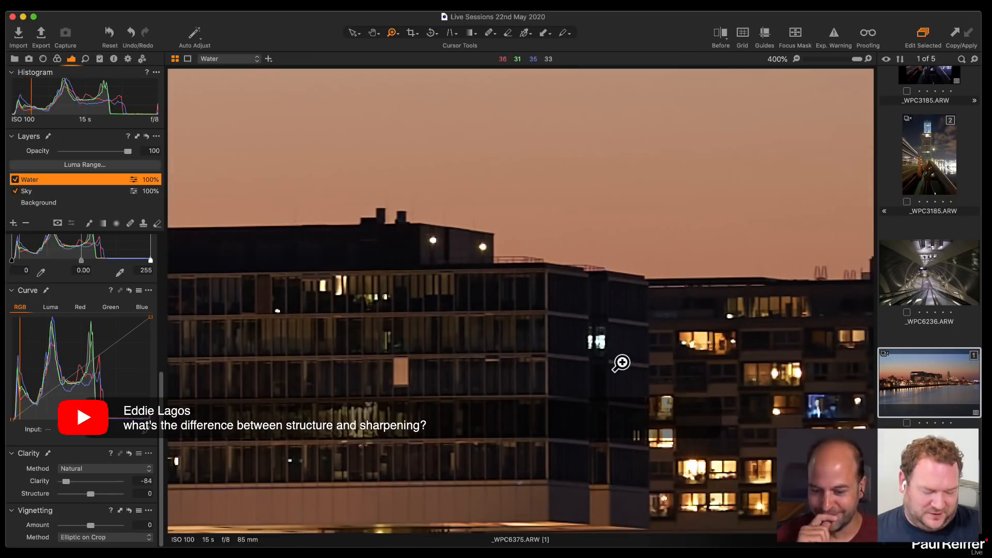
{"action": "left_click", "coordinate": [14, 223]}
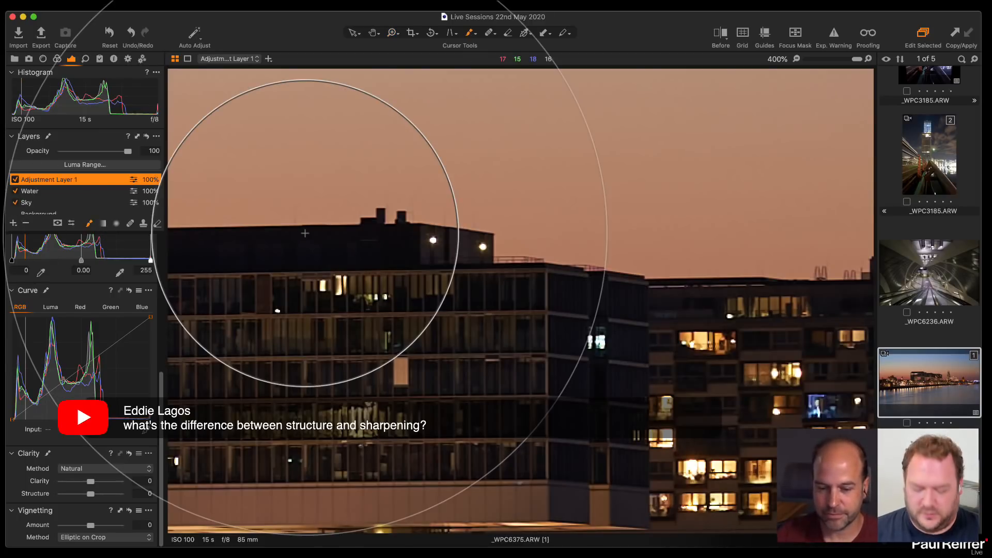
{"action": "key", "text": "bracketleft"}
{"action": "key", "text": "bracketleft"}
{"action": "key", "text": "bracketleft"}
{"action": "key", "text": "bracketleft"}
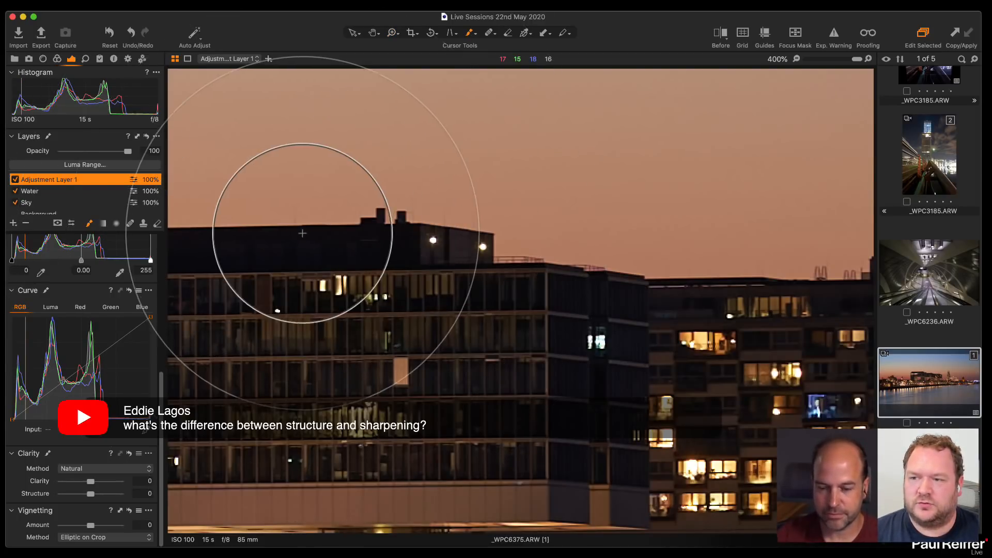
{"action": "key", "text": "bracketleft"}
{"action": "key", "text": "bracketleft"}
{"action": "key", "text": "bracketleft"}
{"action": "mouse_move", "coordinate": [222, 227]}
{"action": "left_mouse_down"}
{"action": "mouse_move", "coordinate": [537, 222]}
{"action": "mouse_move", "coordinate": [277, 184]}
{"action": "mouse_move", "coordinate": [384, 286]}
{"action": "mouse_move", "coordinate": [482, 228]}
{"action": "mouse_move", "coordinate": [317, 181]}
{"action": "left_mouse_up"}
Rename the new adjustment layer Structure and display its mask
{"action": "left_click", "coordinate": [55, 181]}
{"action": "double_click", "coordinate": [55, 180]}
{"action": "type", "text": "Structure"}
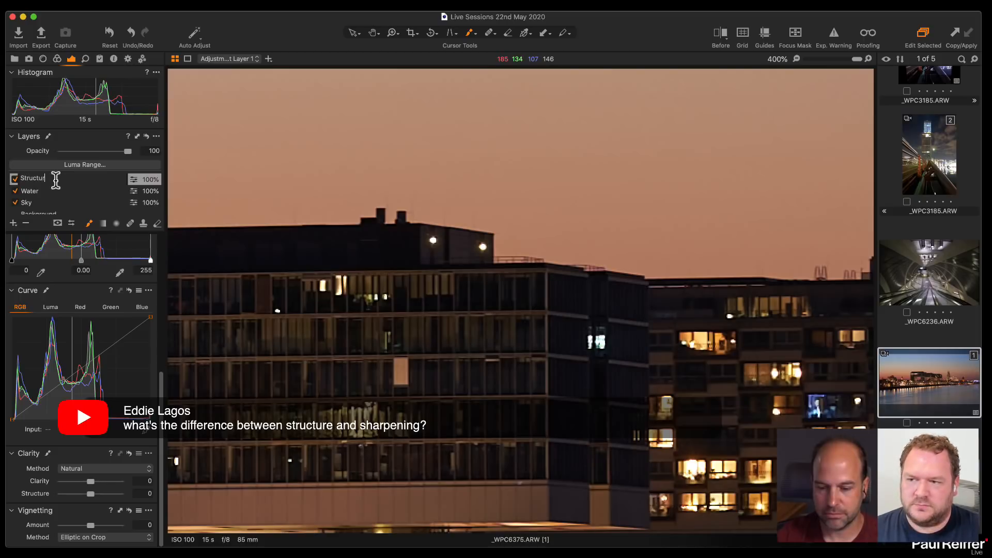
{"action": "key", "text": "Return"}
{"action": "key", "text": "m"}
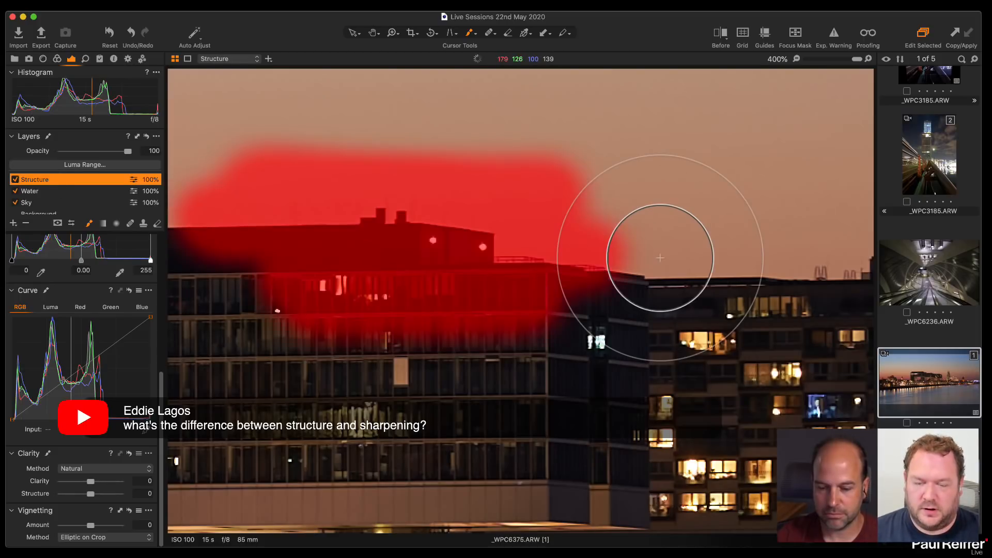
Add another adjustment layer, brush its mask over the roofline of the neighbouring apartment block, and rename it Sharpening
{"action": "left_click", "coordinate": [14, 223]}
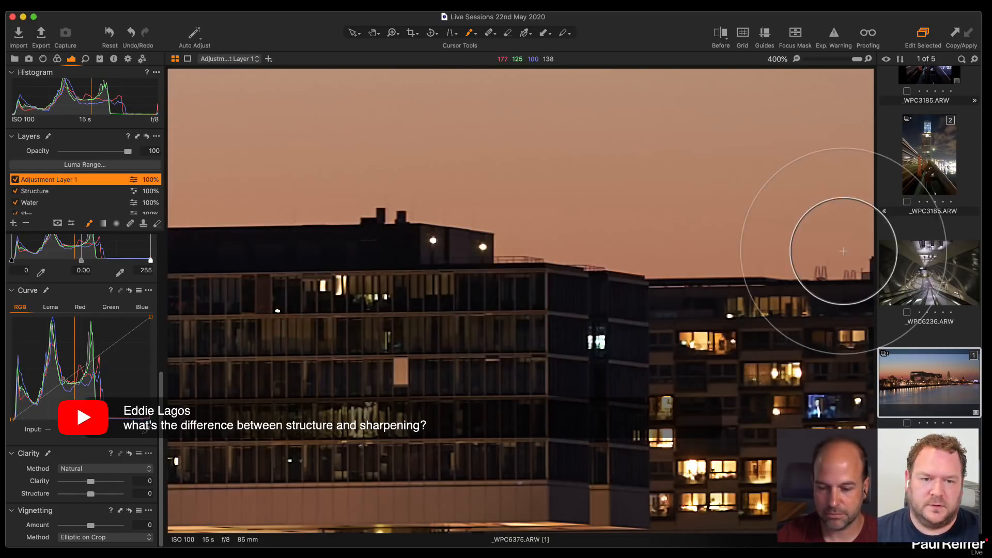
{"action": "key", "text": "super+b"}
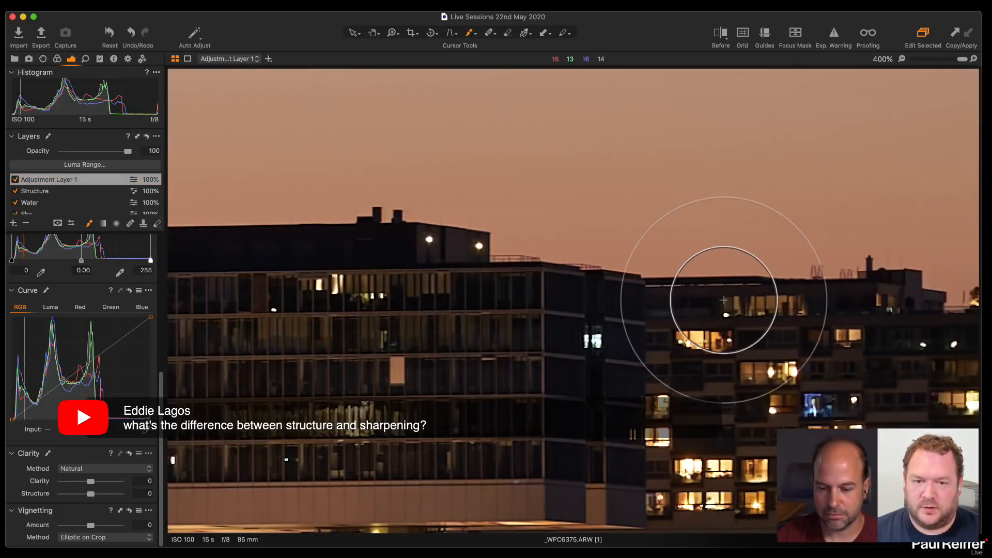
{"action": "mouse_move", "coordinate": [769, 252]}
{"action": "left_mouse_down"}
{"action": "mouse_move", "coordinate": [733, 254]}
{"action": "mouse_move", "coordinate": [740, 304]}
{"action": "mouse_move", "coordinate": [955, 284]}
{"action": "mouse_move", "coordinate": [748, 230]}
{"action": "left_mouse_up"}
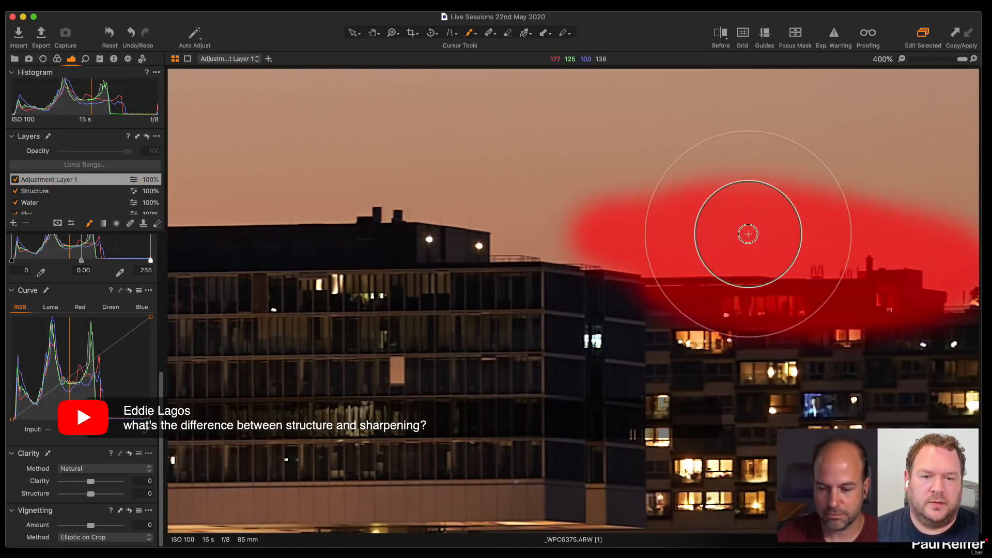
{"action": "double_click", "coordinate": [43, 180]}
{"action": "type", "text": "Sharpening"}
{"action": "key", "text": "Return"}
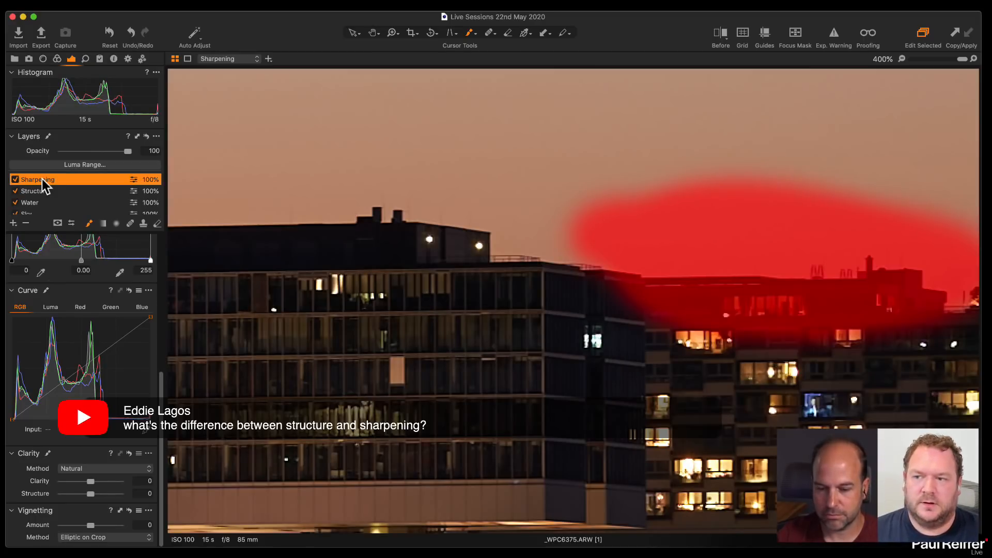
Set Structure to 100 on the Structure layer
{"action": "left_click", "coordinate": [52, 191]}
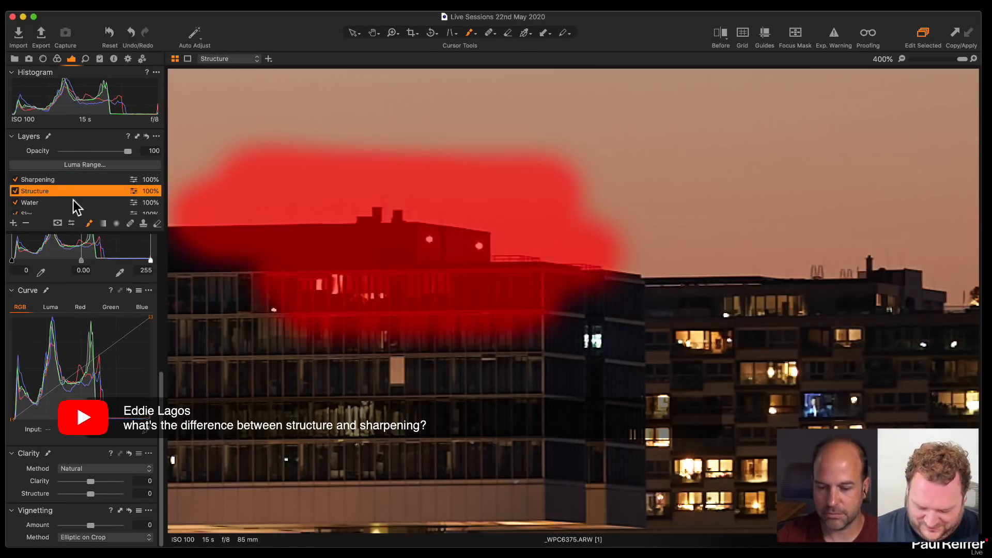
{"action": "left_click_drag", "start_coordinate": [85, 494], "coordinate": [155, 497]}
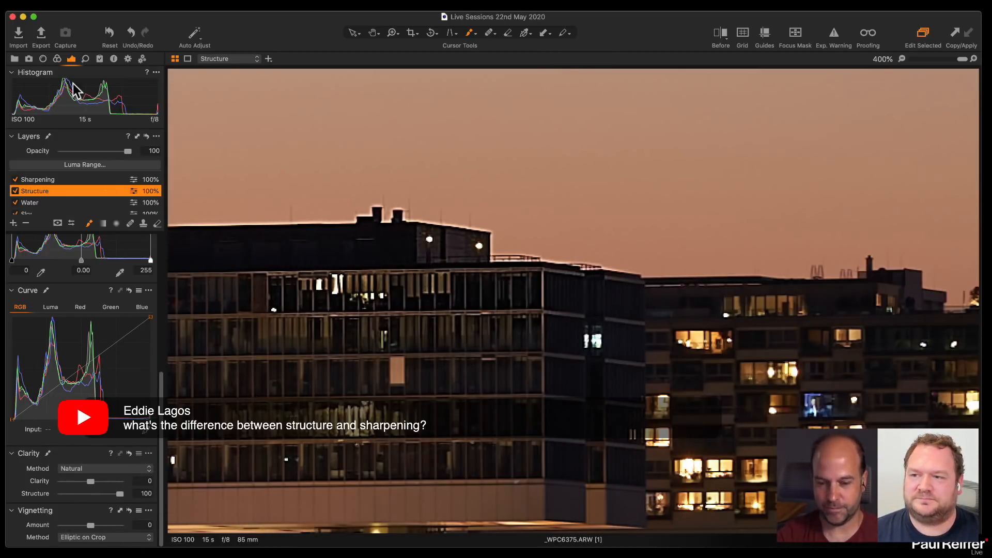
On the Sharpening layer, set the sharpening Amount to 700 and Halo suppression to 31, and compare both rooflines
{"action": "left_click", "coordinate": [69, 181]}
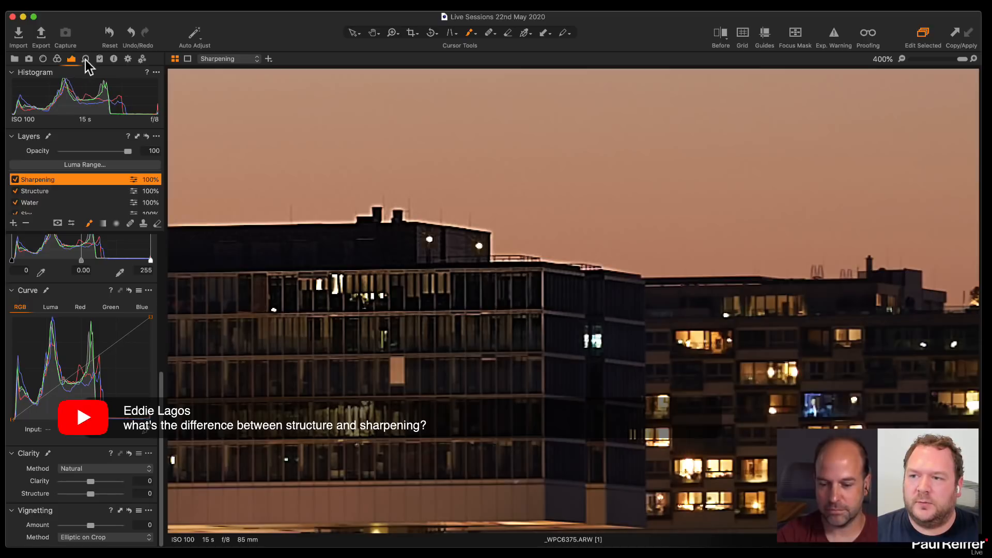
{"action": "left_click", "coordinate": [86, 58]}
{"action": "left_click_drag", "start_coordinate": [71, 308], "coordinate": [105, 309]}
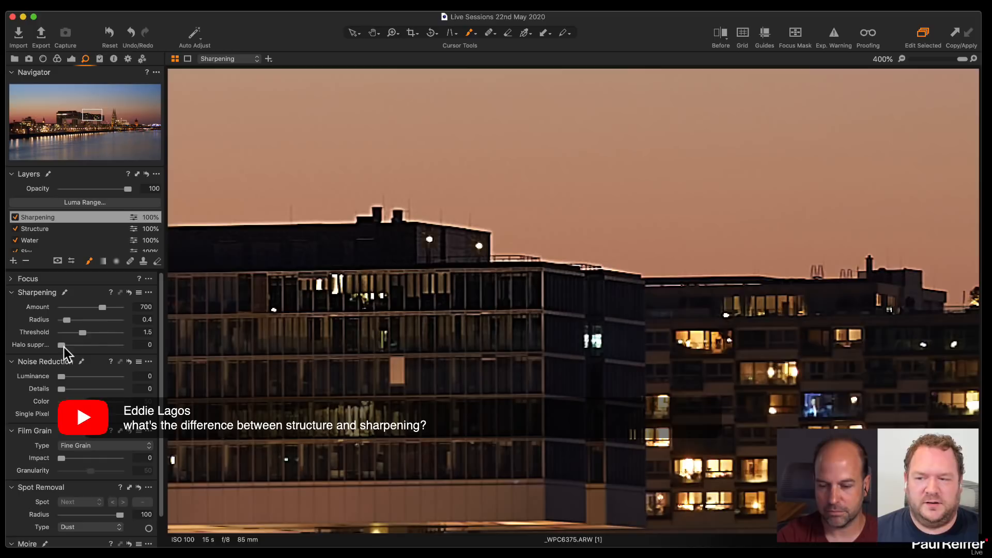
{"action": "left_click_drag", "start_coordinate": [62, 345], "coordinate": [81, 347]}
{"action": "left_click_drag", "start_coordinate": [580, 334], "coordinate": [514, 353]}
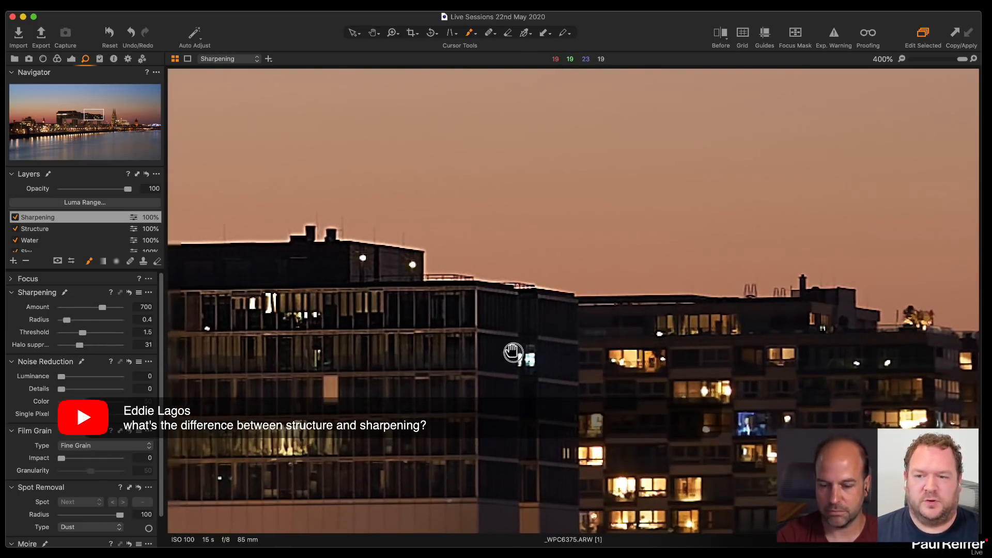
Compare the buildings with the Sharpening layer on and off, and briefly check the layer's mask
{"action": "left_click", "coordinate": [71, 59]}
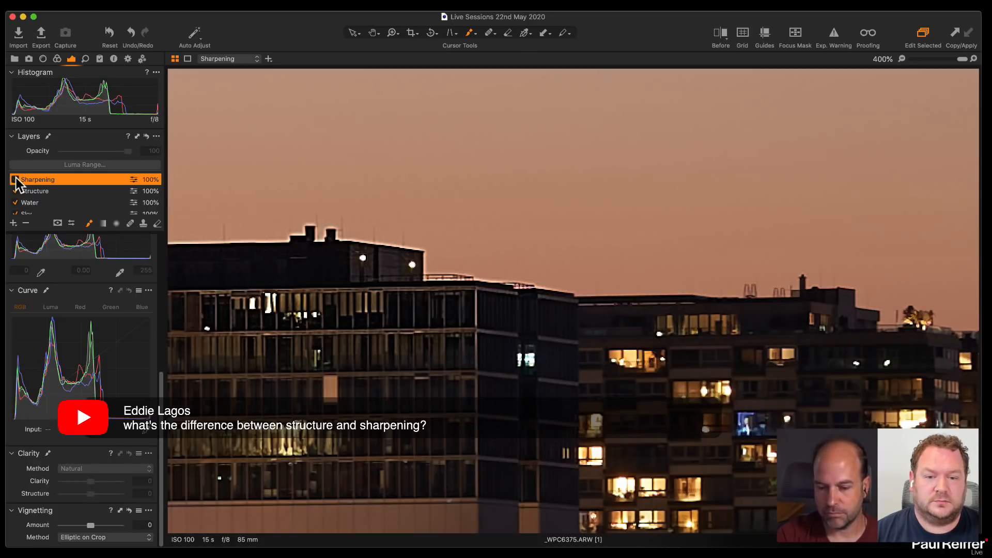
{"action": "left_click", "coordinate": [15, 179]}
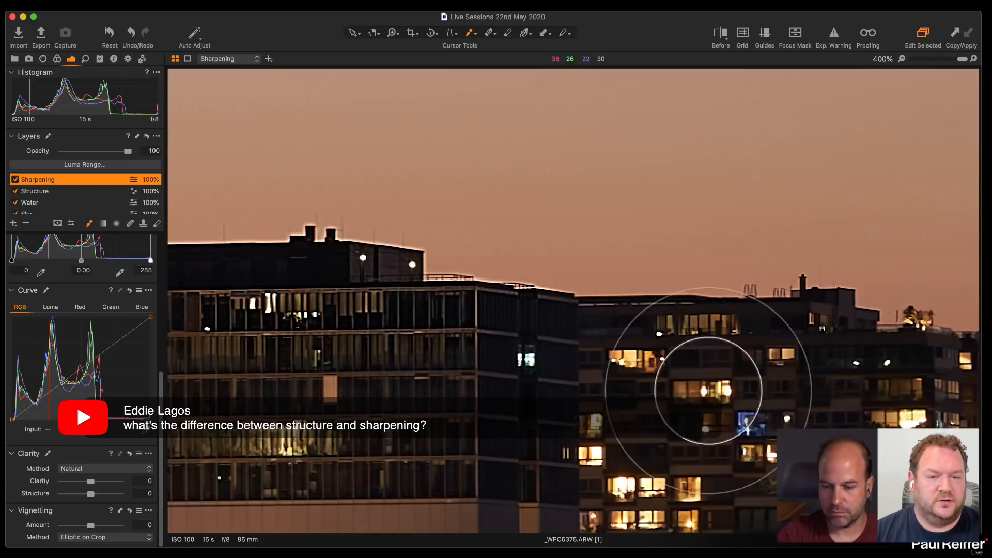
{"action": "mouse_move", "coordinate": [655, 357]}
{"action": "left_mouse_down"}
{"action": "mouse_move", "coordinate": [734, 384]}
{"action": "mouse_move", "coordinate": [657, 376]}
{"action": "mouse_move", "coordinate": [655, 362]}
{"action": "mouse_move", "coordinate": [723, 369]}
{"action": "mouse_move", "coordinate": [794, 397]}
{"action": "mouse_move", "coordinate": [850, 400]}
{"action": "mouse_move", "coordinate": [764, 361]}
{"action": "left_mouse_up"}
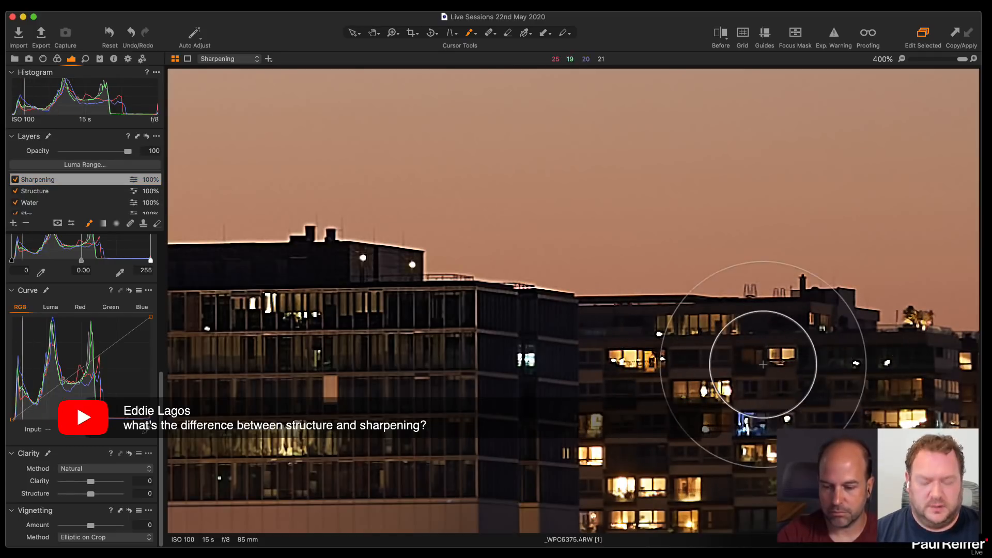
{"action": "key", "text": "m"}
{"action": "key", "text": "m"}
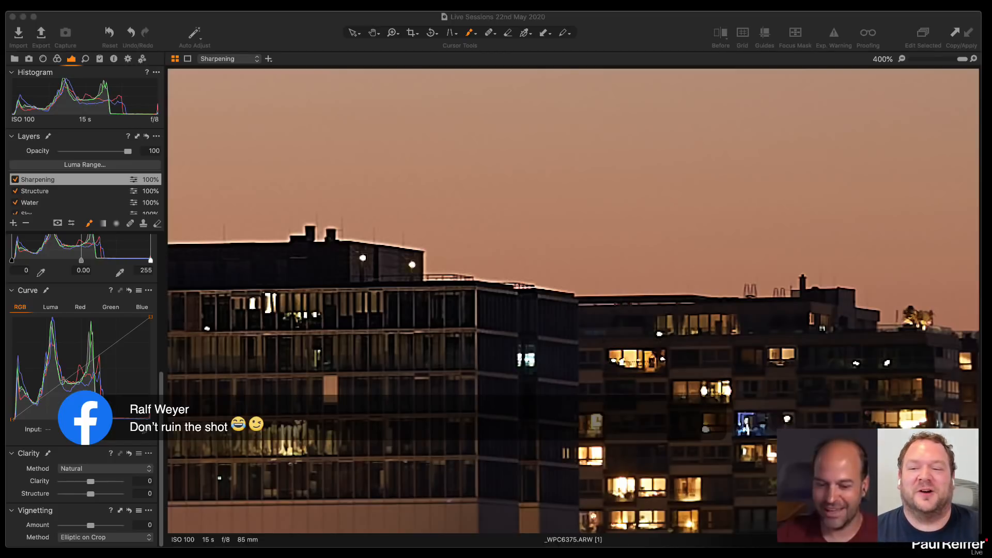
Delete the Sharpening and Structure layers and zoom out to fit the whole waterfront photo
{"action": "left_click", "coordinate": [26, 223]}
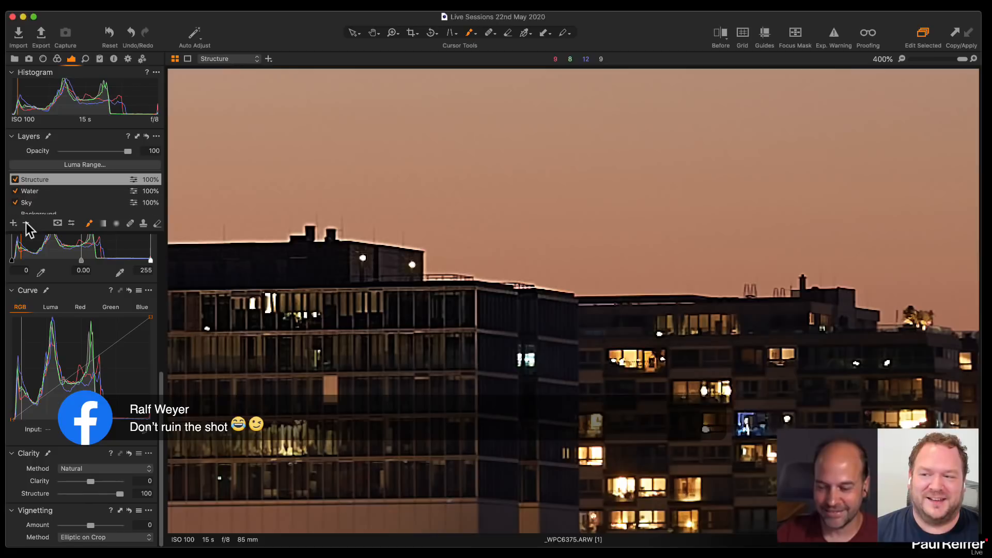
{"action": "left_click", "coordinate": [26, 223]}
{"action": "key", "text": "z"}
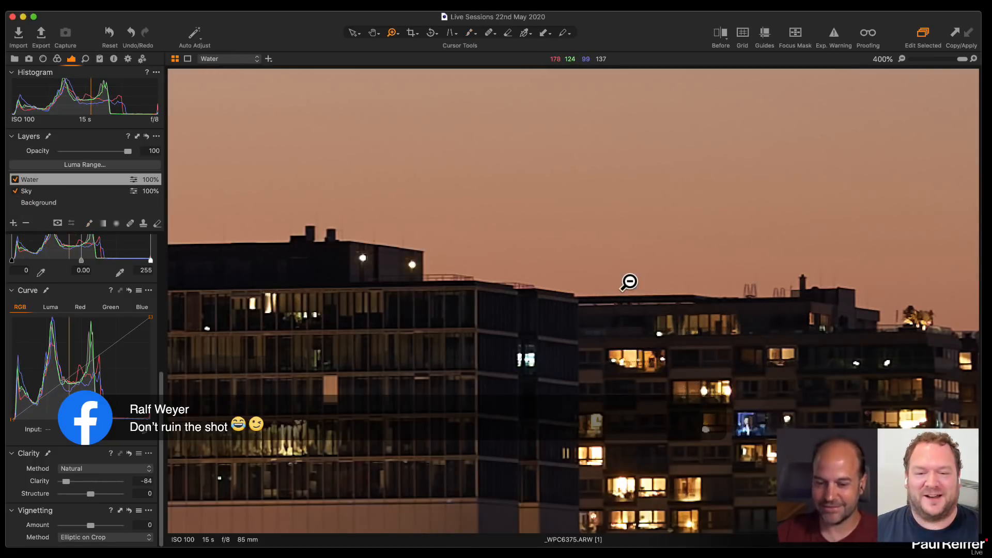
{"action": "left_click", "coordinate": [628, 284], "text": "alt"}
{"action": "left_click", "coordinate": [629, 283], "text": "alt"}
{"action": "left_click", "coordinate": [628, 284], "text": "alt"}
{"action": "left_click", "coordinate": [629, 283], "text": "alt"}
{"action": "left_click", "coordinate": [526, 325], "text": "alt"}
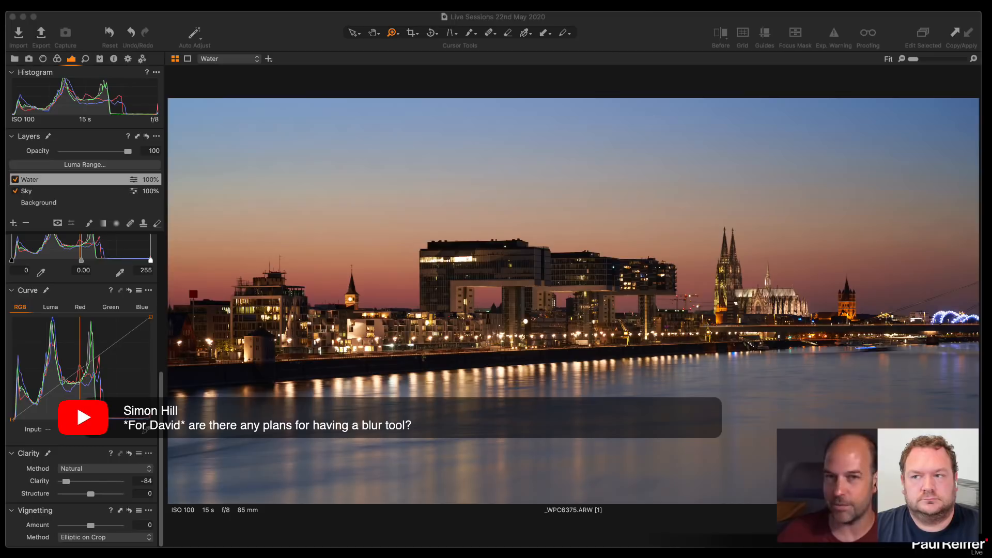
{"action": "left_click", "coordinate": [639, 25]}
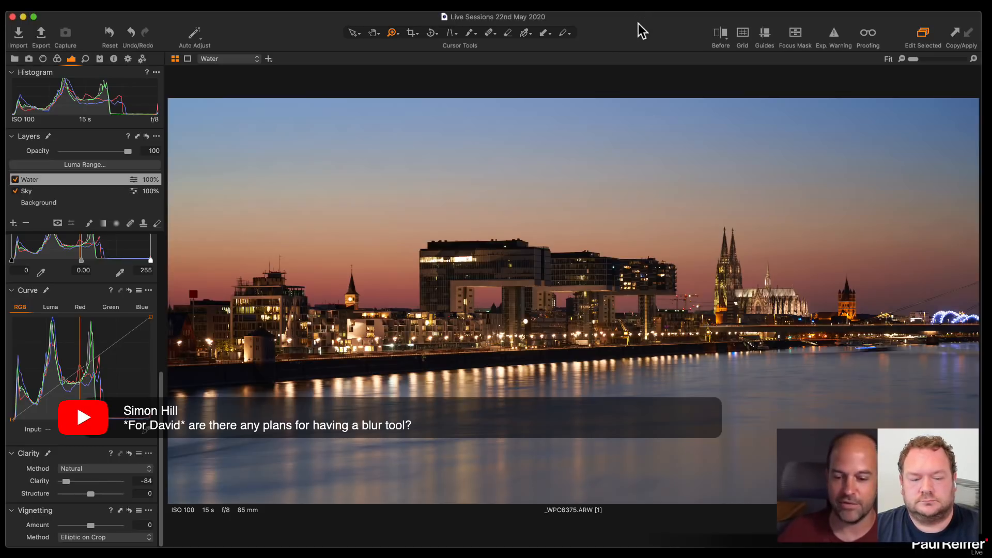
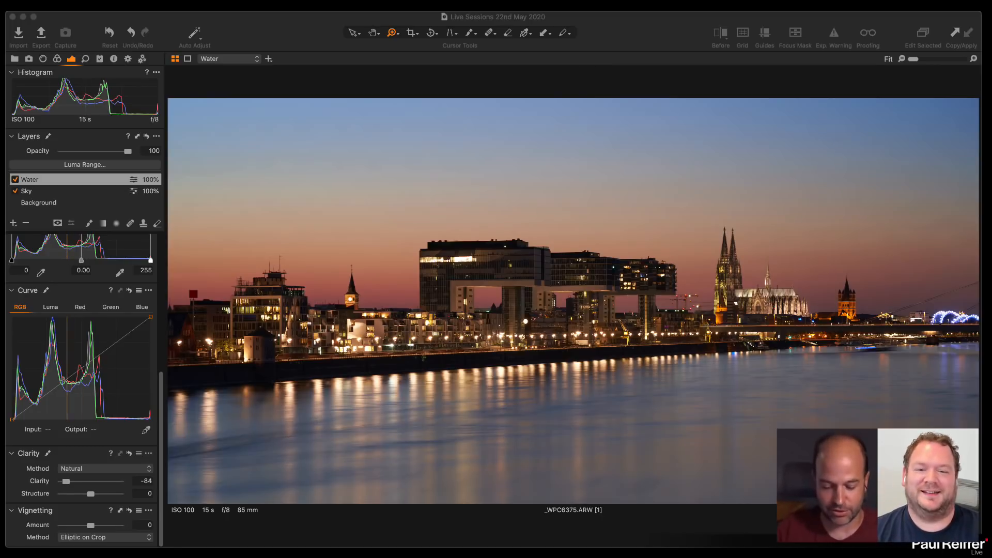
{"action": "left_click", "coordinate": [805, 21]}
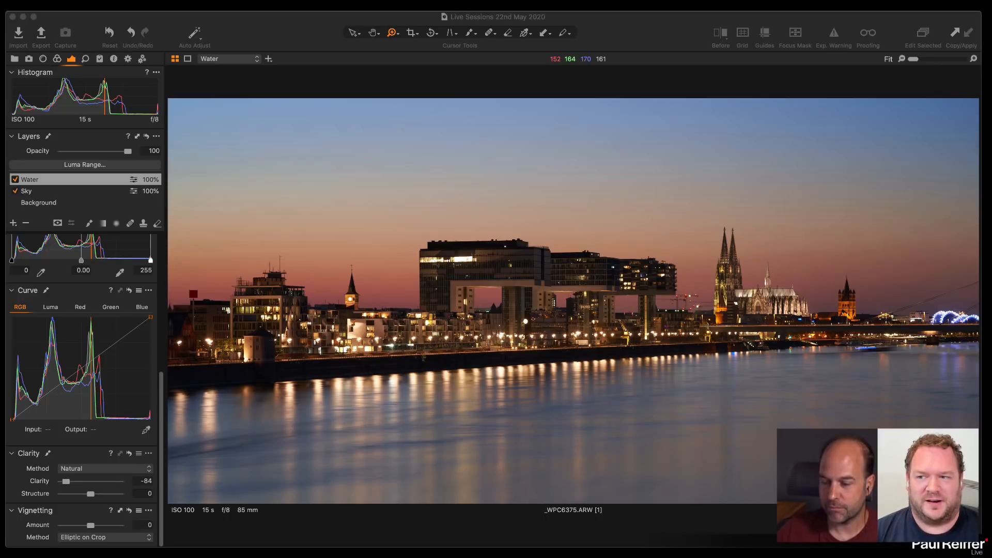
Add a filled adjustment layer and set its High Dynamic Range to Highlight -100, Shadow 93, White -79 and Black 62
{"action": "left_click", "coordinate": [13, 223]}
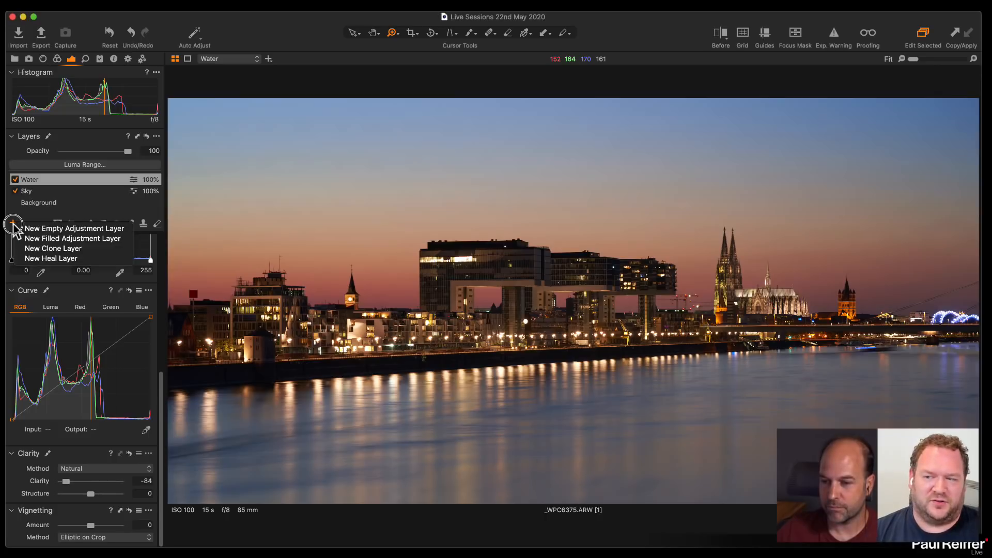
{"action": "left_click", "coordinate": [58, 238]}
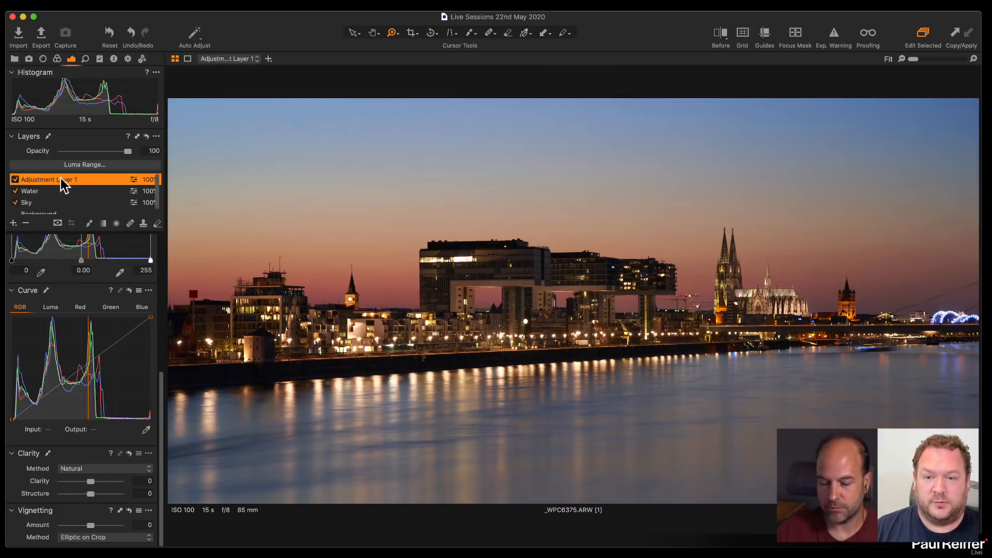
{"action": "scroll", "coordinate": [116, 360], "scroll_direction": "up", "scroll_amount": 5}
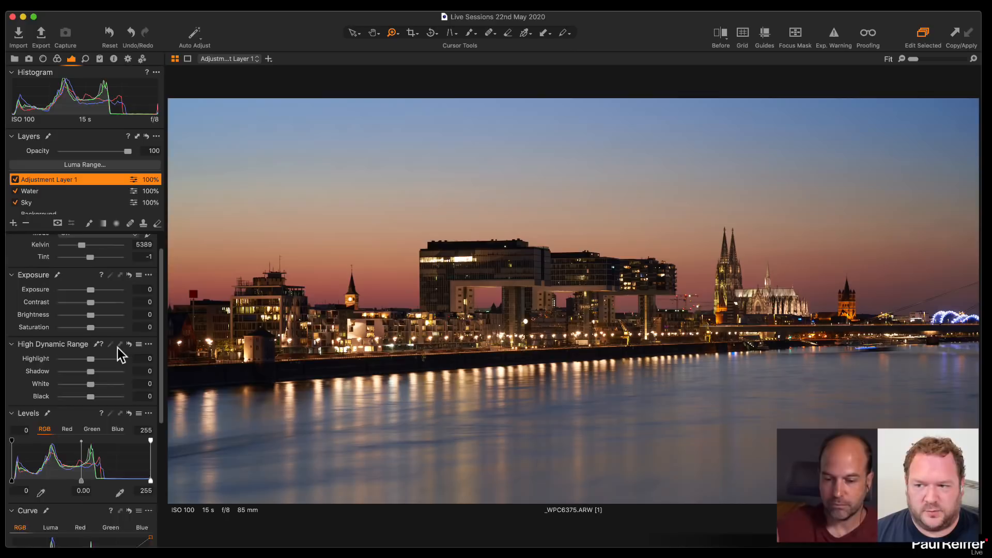
{"action": "scroll", "coordinate": [120, 355], "scroll_direction": "up", "scroll_amount": 1}
{"action": "left_click_drag", "start_coordinate": [90, 383], "coordinate": [108, 422]}
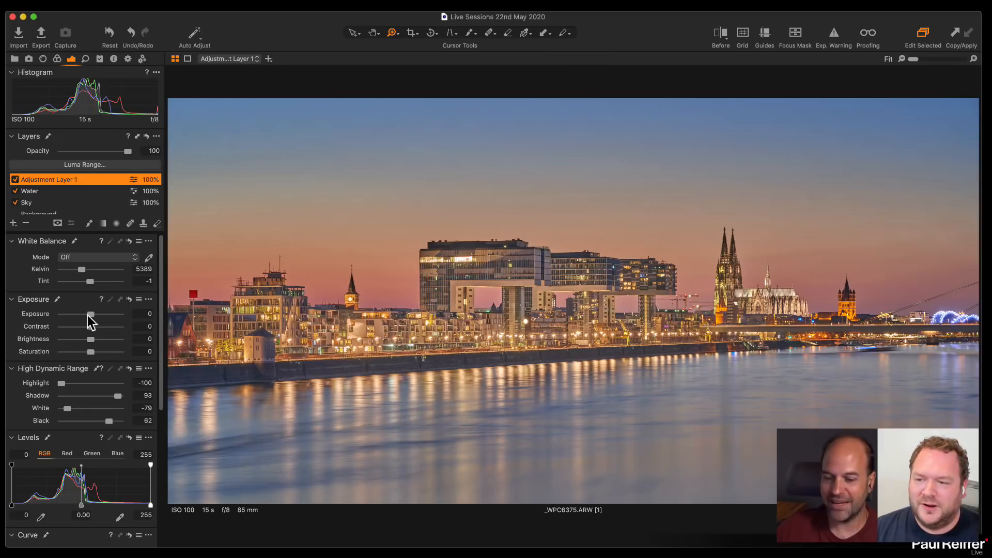
On the new layer, set Contrast to -19, Brightness to -25, Saturation to 31, Clarity to 70 and Structure to 35
{"action": "mouse_move", "coordinate": [91, 351]}
{"action": "left_mouse_down"}
{"action": "mouse_move", "coordinate": [99, 352]}
{"action": "mouse_move", "coordinate": [75, 330]}
{"action": "mouse_move", "coordinate": [97, 339]}
{"action": "mouse_move", "coordinate": [76, 340]}
{"action": "left_mouse_up"}
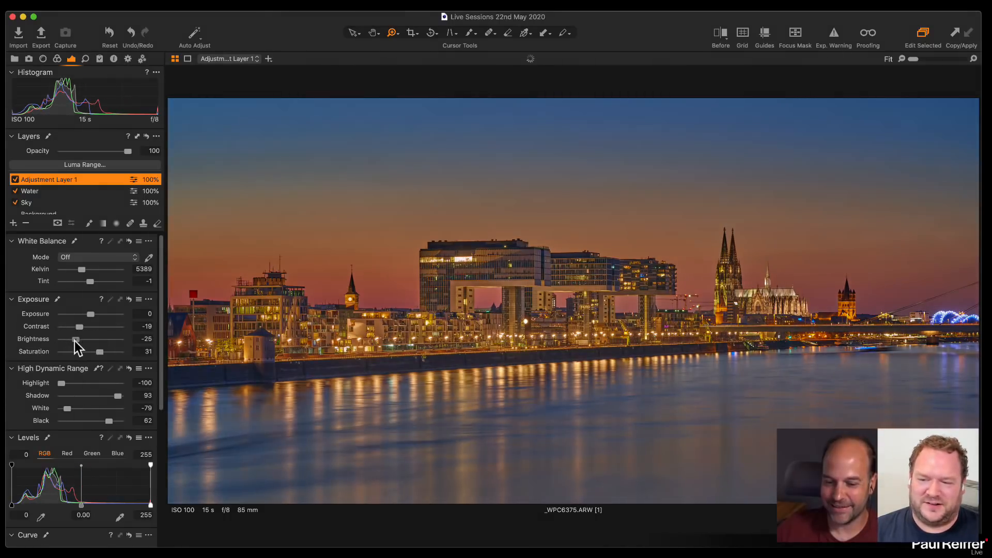
{"action": "scroll", "coordinate": [98, 367], "scroll_direction": "down", "scroll_amount": 10}
{"action": "mouse_move", "coordinate": [90, 481]}
{"action": "left_mouse_down"}
{"action": "mouse_move", "coordinate": [111, 481]}
{"action": "mouse_move", "coordinate": [101, 494]}
{"action": "left_mouse_up"}
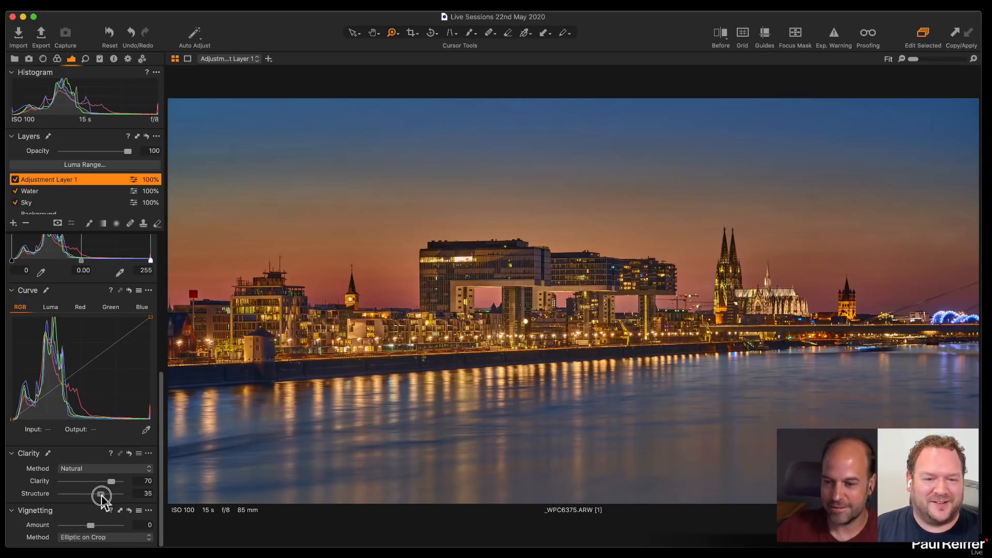
Show the thumbnail browser and start saving Adjustment Layer 1's adjustments as a style, with the dialog moved over the photo
{"action": "key", "text": "super+b"}
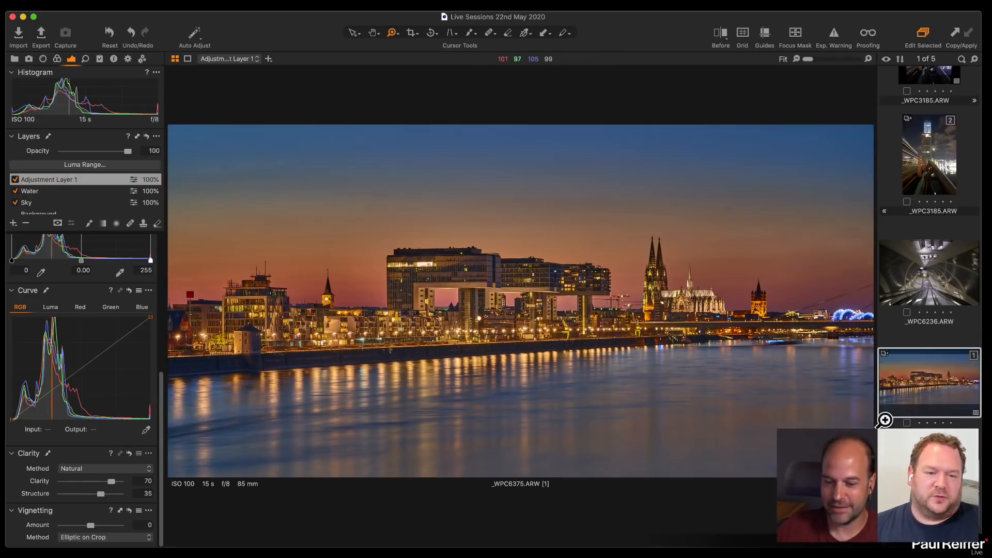
{"action": "right_click", "coordinate": [109, 178]}
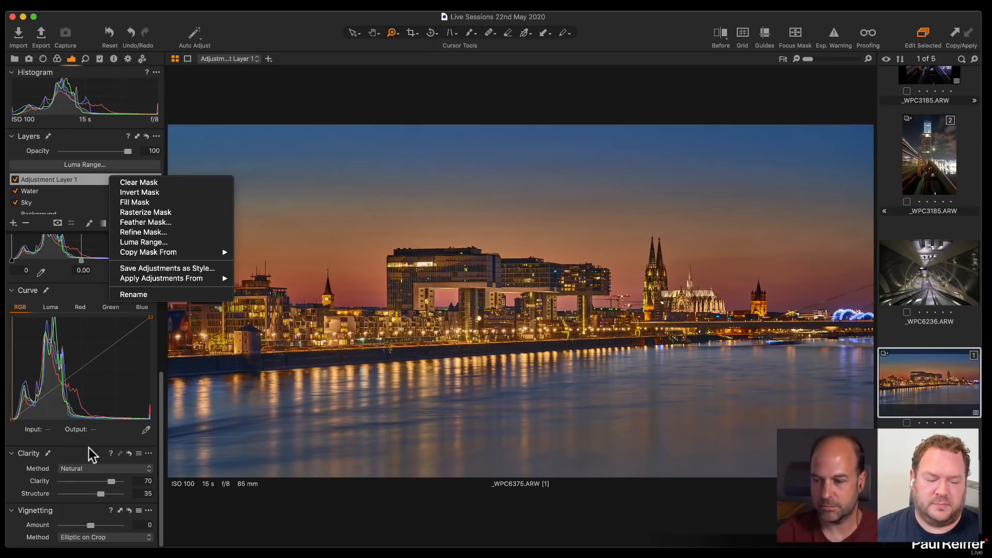
{"action": "left_click", "coordinate": [173, 268]}
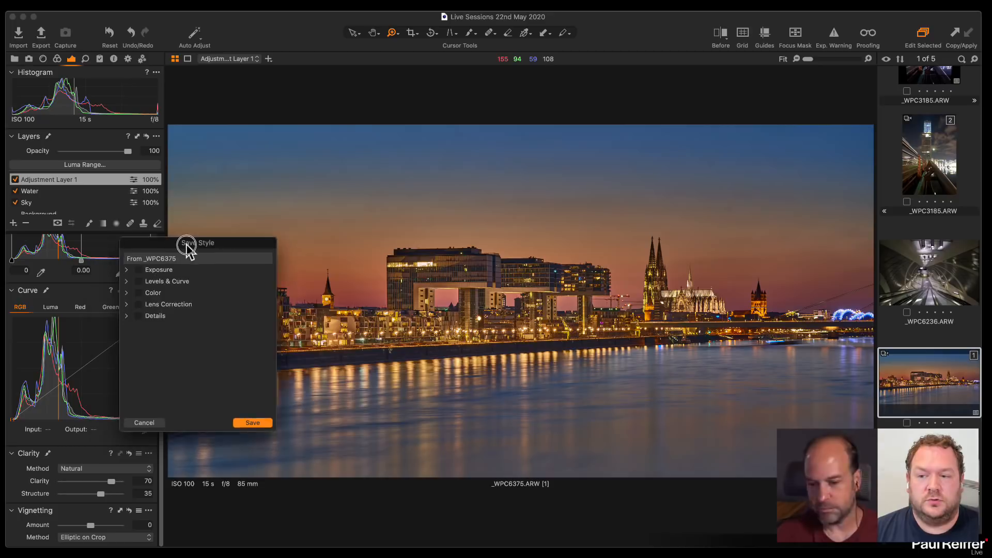
{"action": "left_click_drag", "start_coordinate": [187, 247], "coordinate": [323, 176]}
Review the adjustment groups and include the Exposure and Details settings in the style, leaving out Levels & Curve, Color and Lens Correction
{"action": "left_click", "coordinate": [266, 201]}
{"action": "scroll", "coordinate": [269, 327], "scroll_direction": "down", "scroll_amount": 1}
{"action": "scroll", "coordinate": [302, 303], "scroll_direction": "down", "scroll_amount": 5}
{"action": "left_click", "coordinate": [262, 205]}
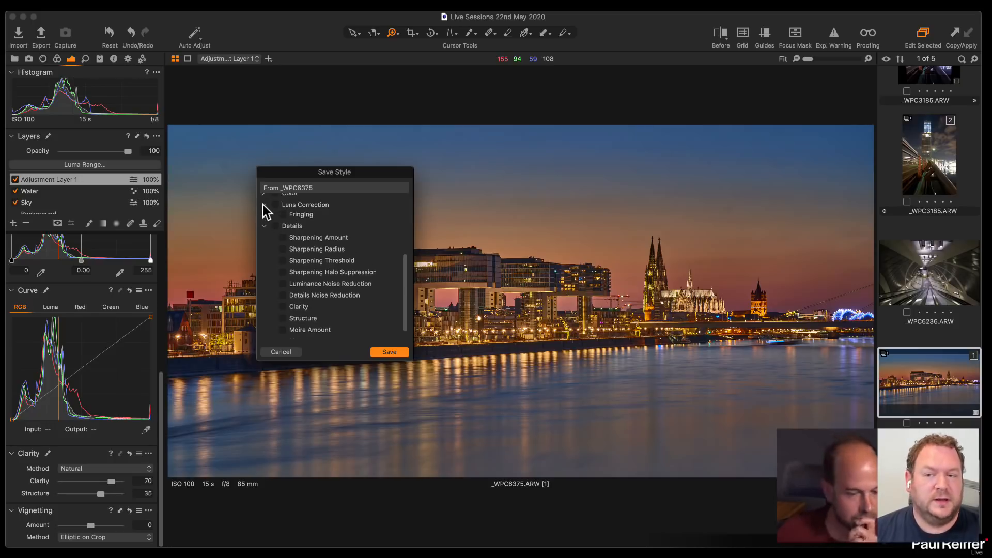
{"action": "left_click", "coordinate": [263, 205]}
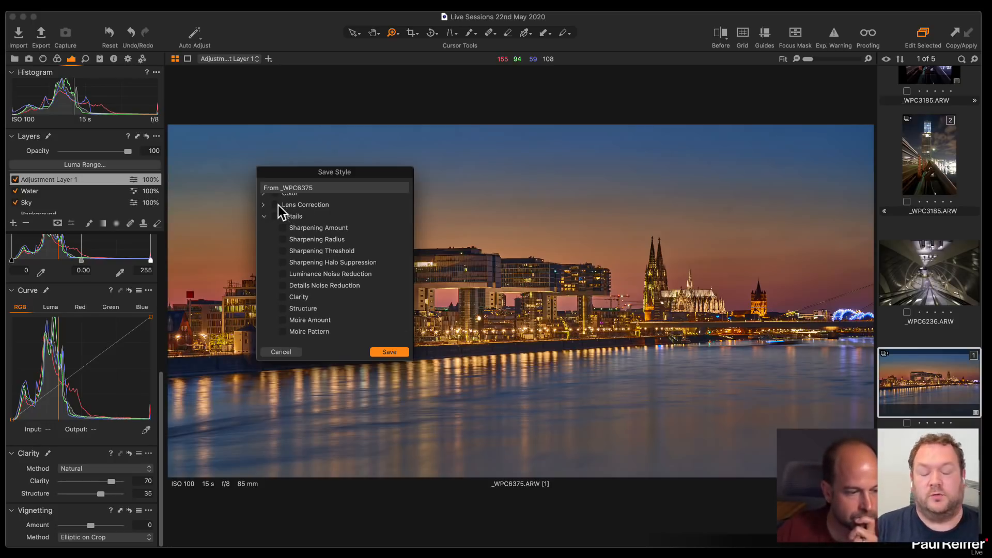
{"action": "scroll", "coordinate": [278, 212], "scroll_direction": "up", "scroll_amount": 3}
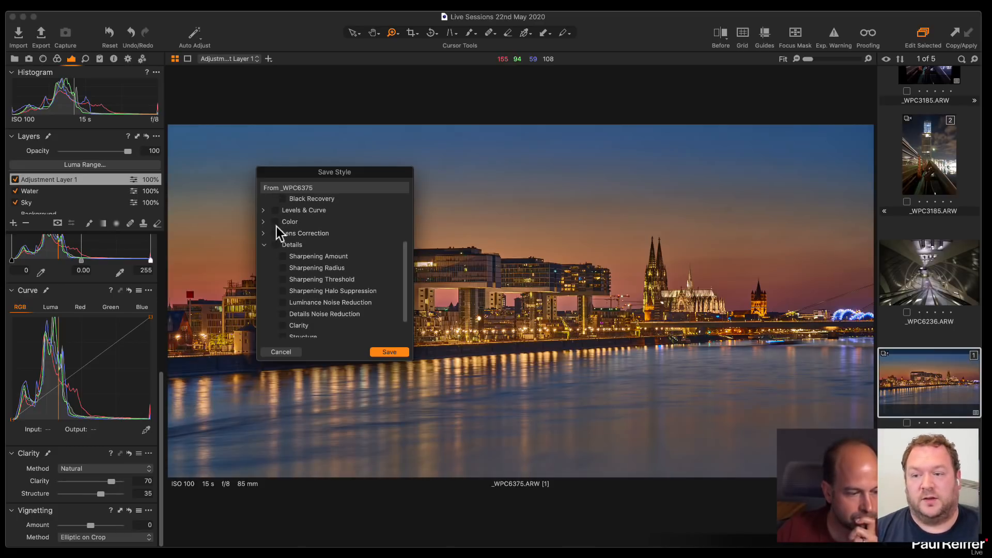
{"action": "left_click", "coordinate": [264, 222]}
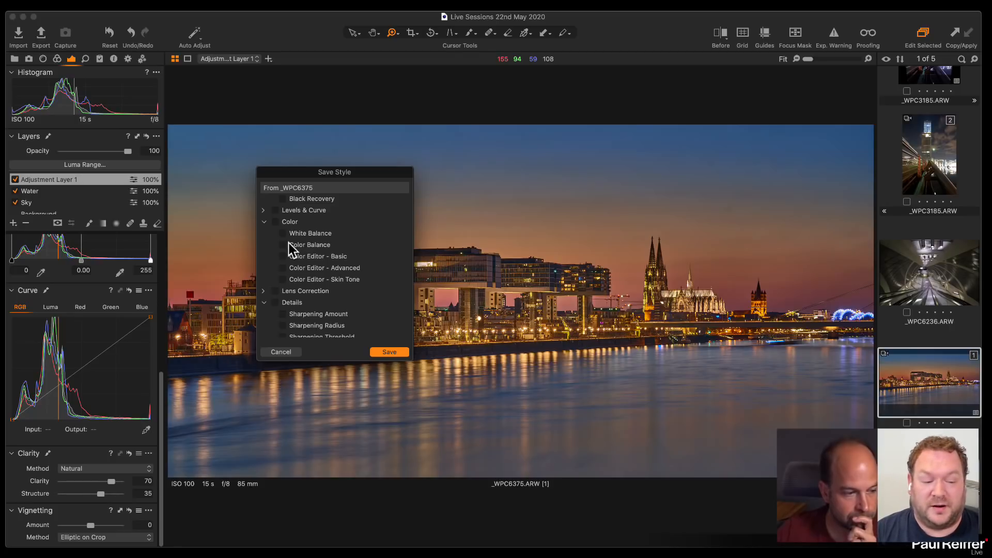
{"action": "scroll", "coordinate": [286, 236], "scroll_direction": "up", "scroll_amount": 5}
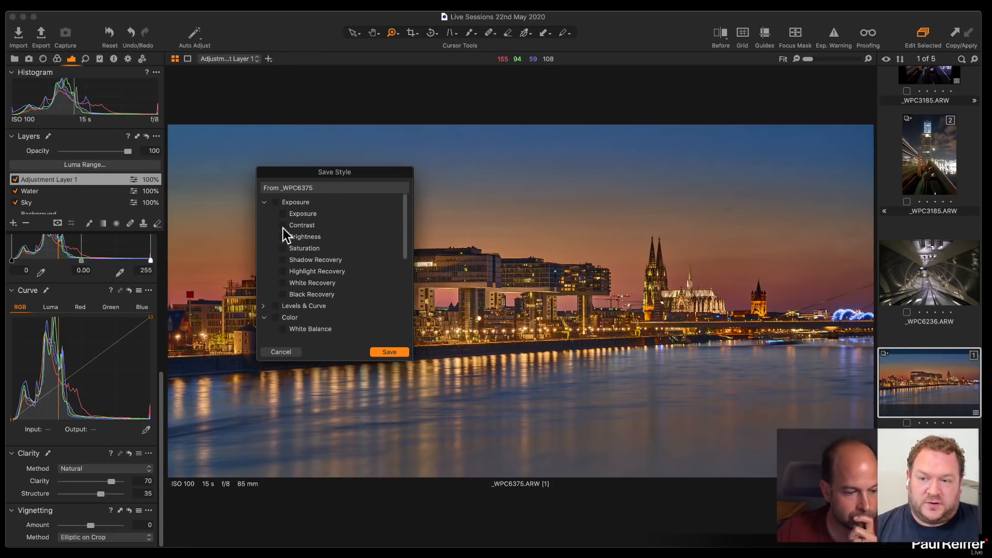
{"action": "scroll", "coordinate": [294, 258], "scroll_direction": "down", "scroll_amount": 5}
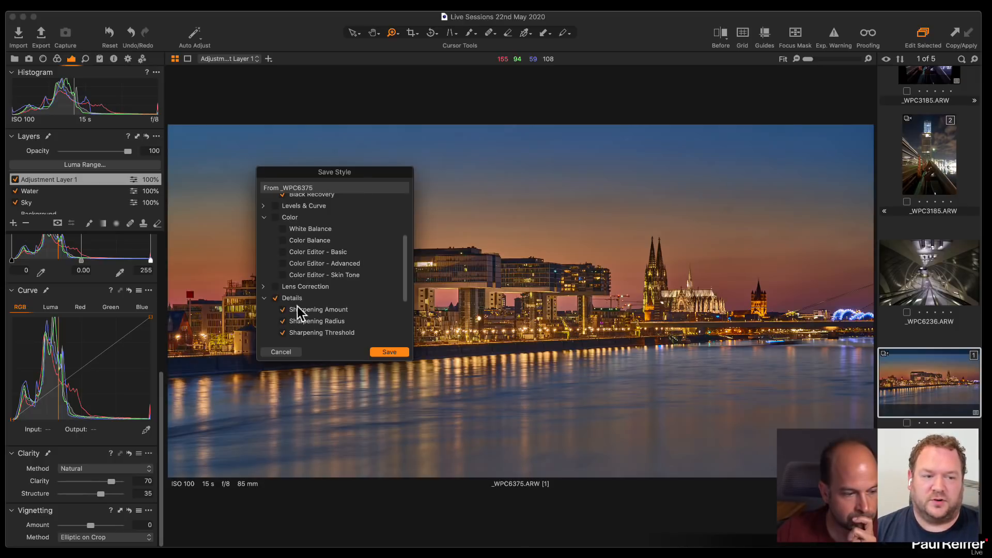
Save the style in the Styles folder, named with the two presenters' first names joined by a hyphen
{"action": "left_click", "coordinate": [388, 352]}
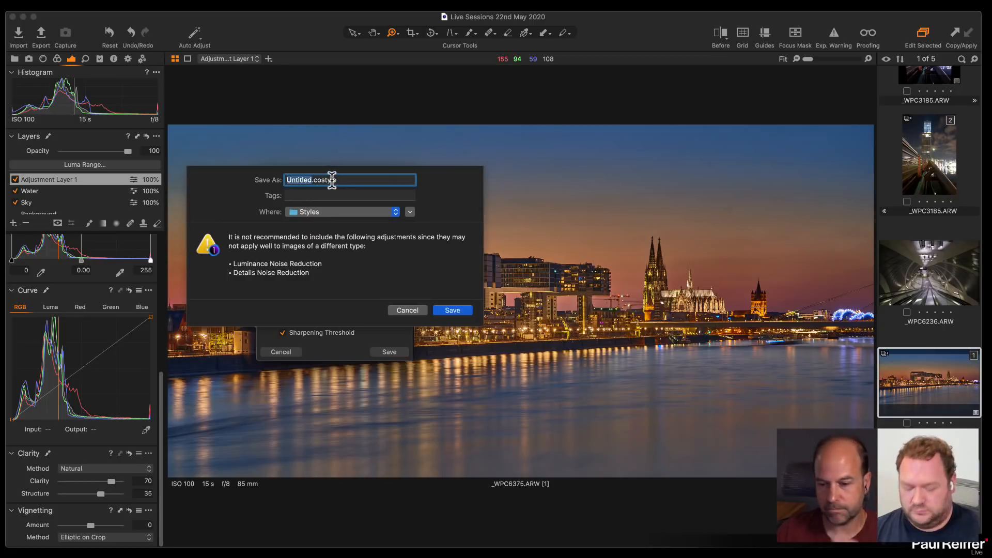
{"action": "type", "text": "David-Paul"}
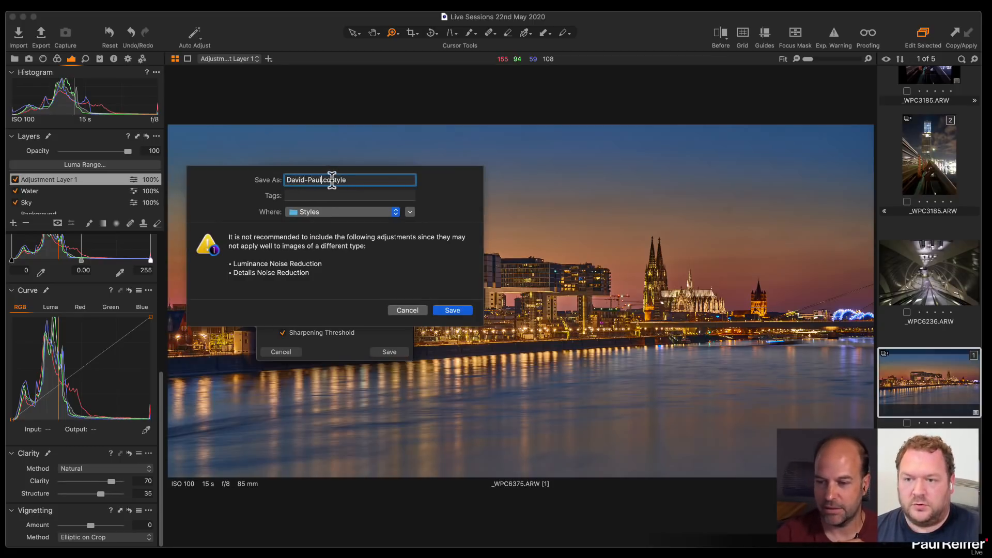
{"action": "left_click", "coordinate": [453, 311]}
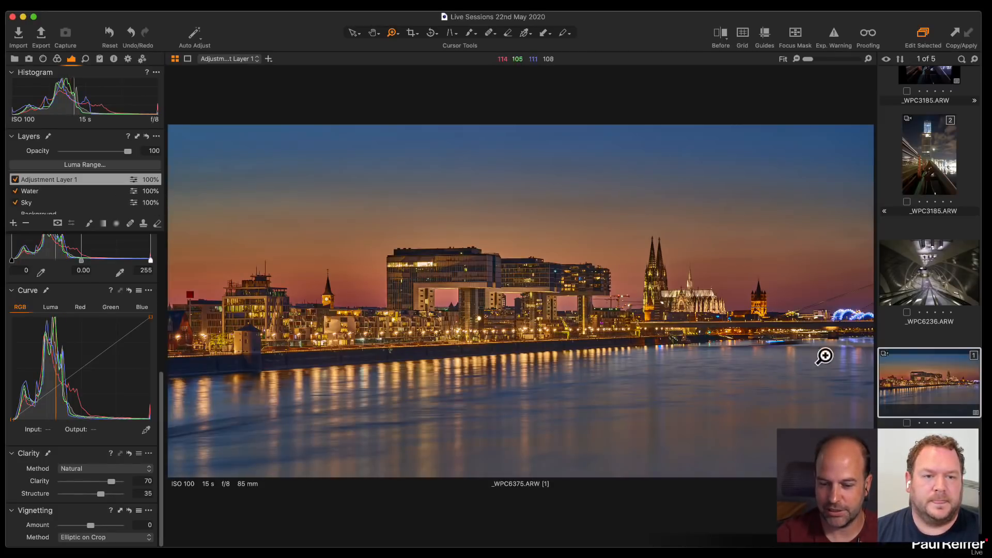
Try the saved user style on a new filled adjustment layer of _WPC3185.ARW variant 2, and delete that layer
{"action": "left_click", "coordinate": [922, 170]}
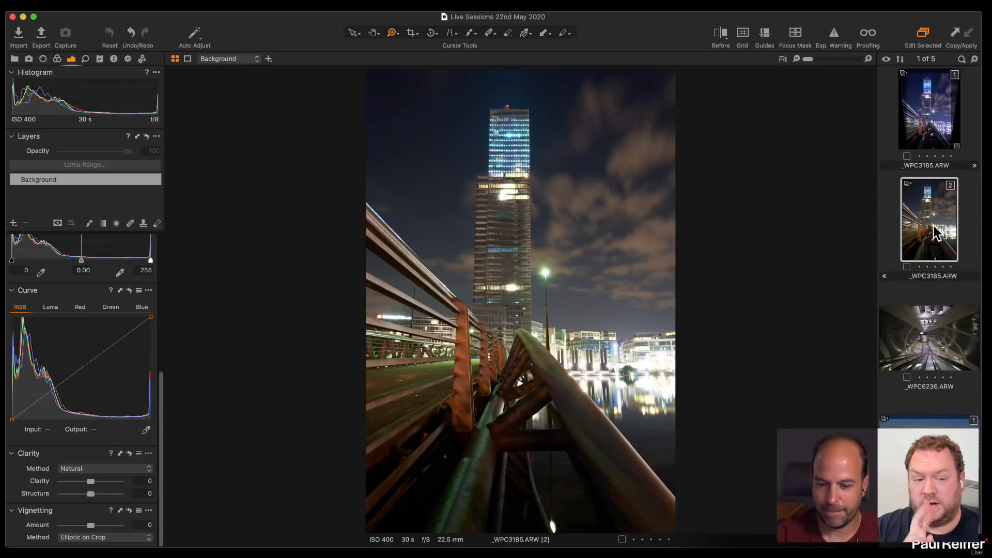
{"action": "left_click", "coordinate": [14, 223]}
{"action": "left_click_drag", "start_coordinate": [14, 223], "coordinate": [90, 236]}
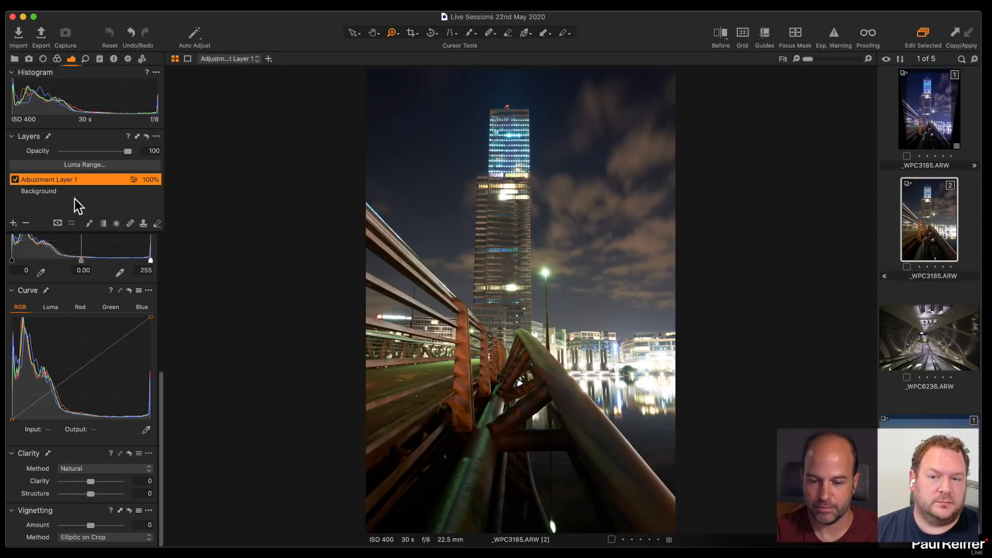
{"action": "right_click", "coordinate": [98, 179]}
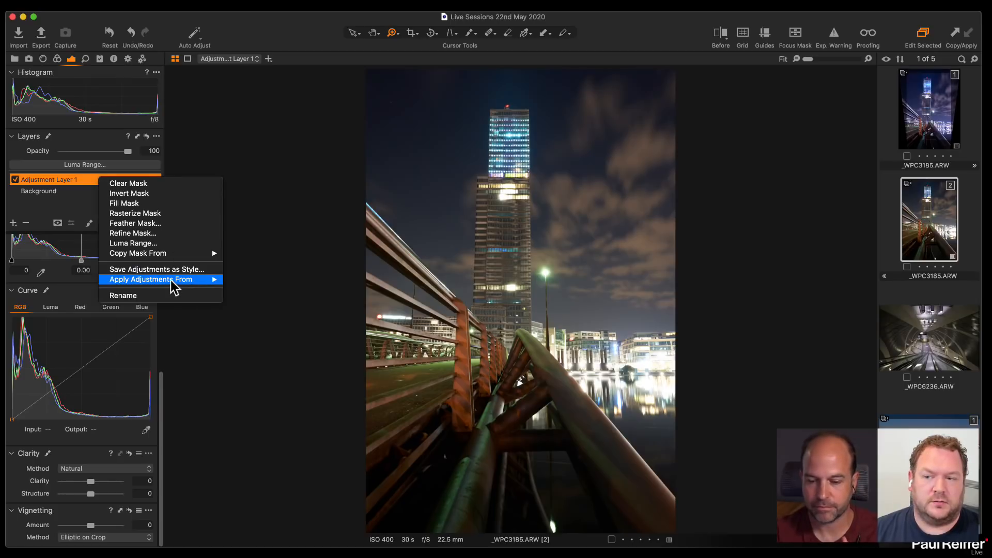
{"action": "mouse_move", "coordinate": [173, 279]}
{"action": "mouse_move", "coordinate": [264, 282]}
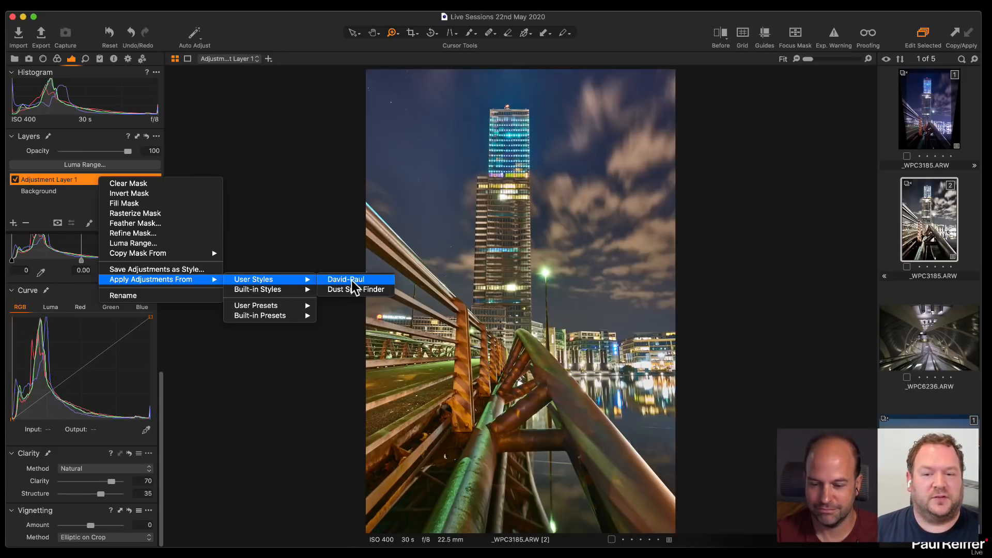
{"action": "left_click", "coordinate": [351, 279]}
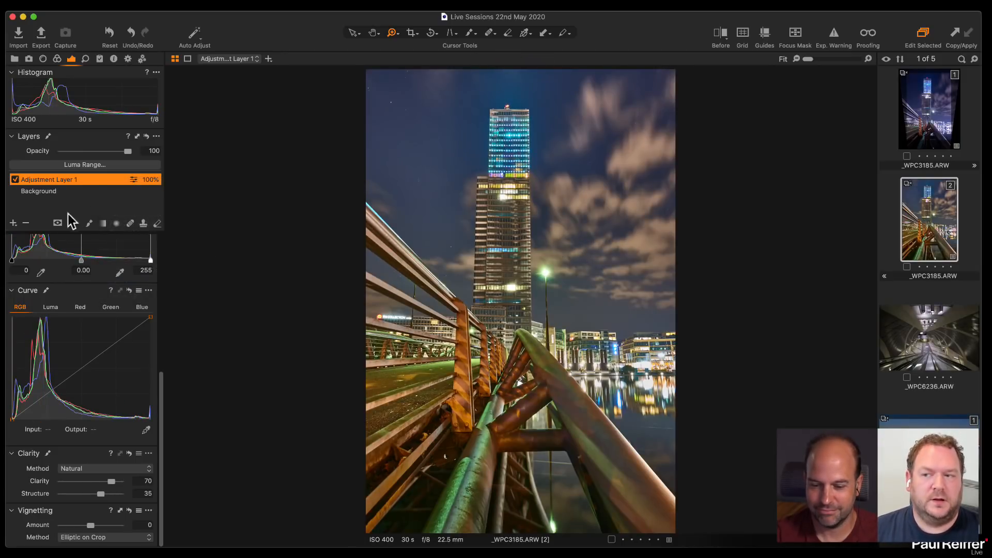
{"action": "left_click", "coordinate": [26, 224]}
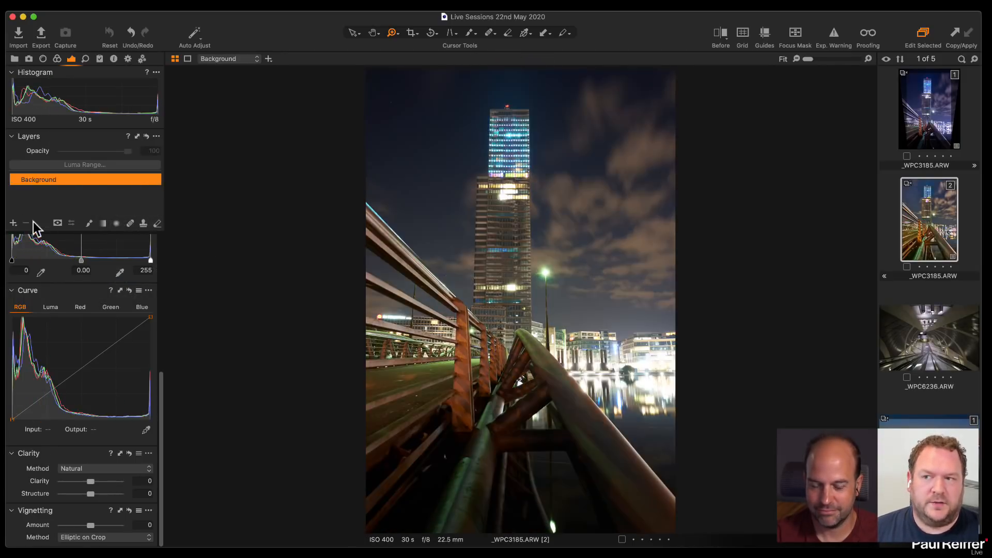
Apply the saved user style named after the two presenters to _WPC3185.ARW variant 2 as a new layer
{"action": "left_click", "coordinate": [100, 60]}
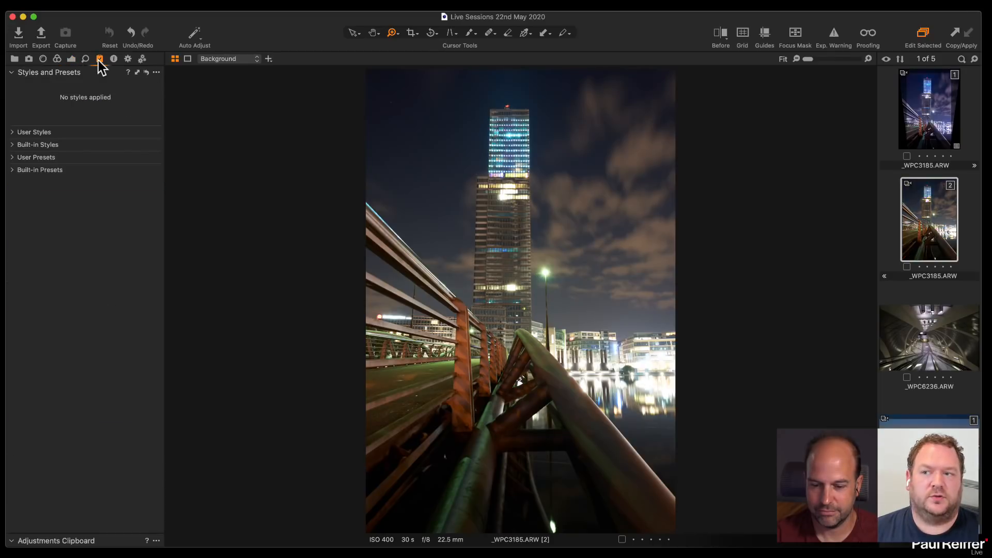
{"action": "left_click", "coordinate": [13, 133]}
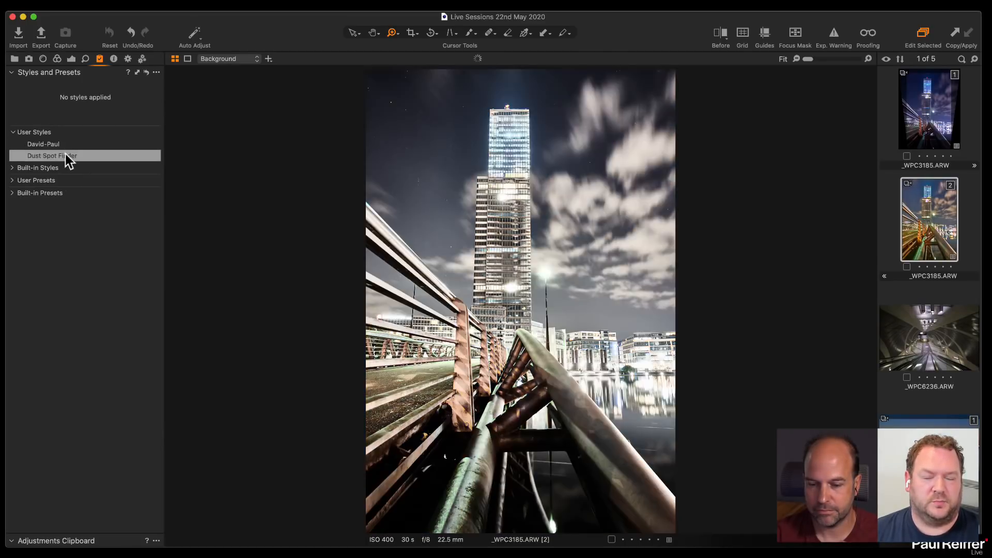
{"action": "right_click", "coordinate": [48, 145]}
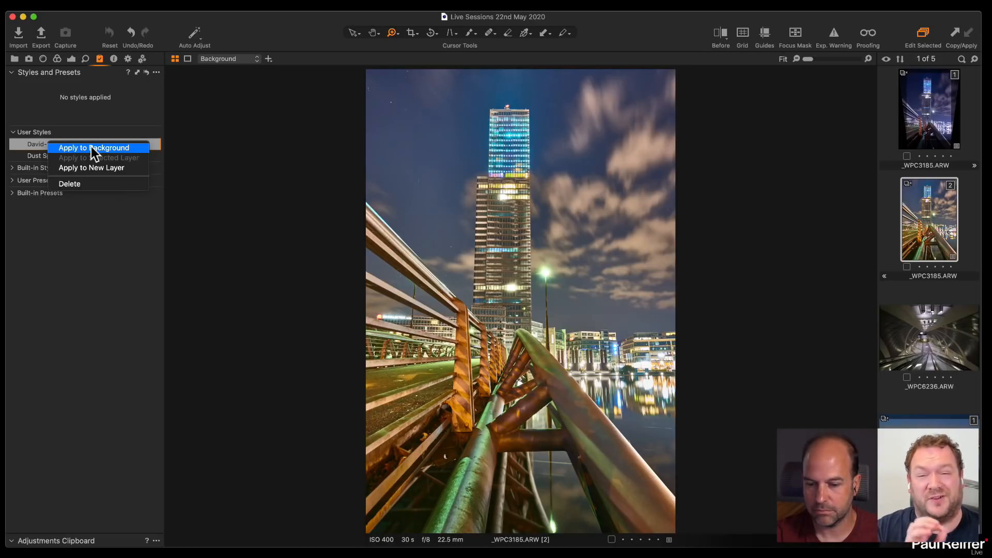
{"action": "left_click", "coordinate": [106, 174]}
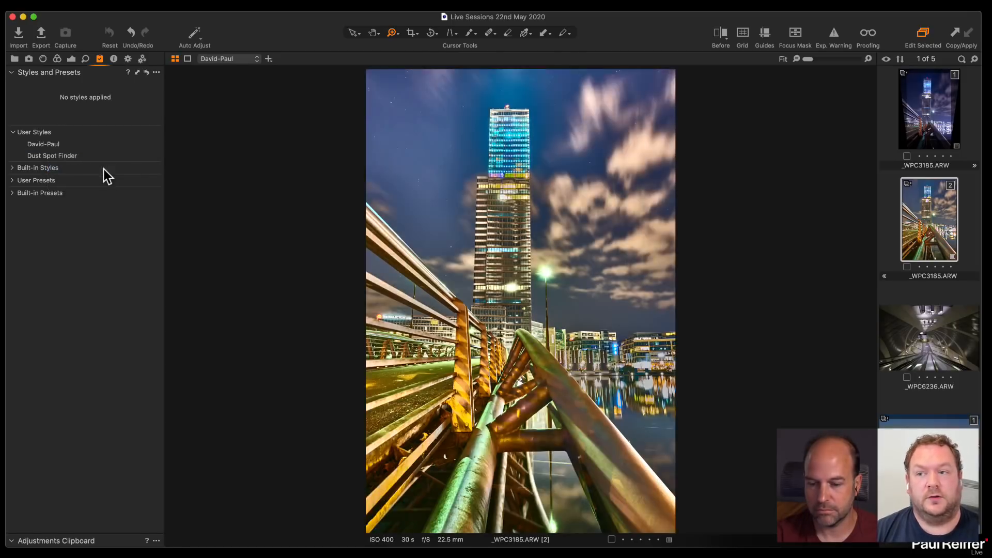
Compare variant 2 with the new style layer off and on, and toggle Adjustment Layer 1 on _WPC6375.ARW
{"action": "left_click", "coordinate": [71, 59]}
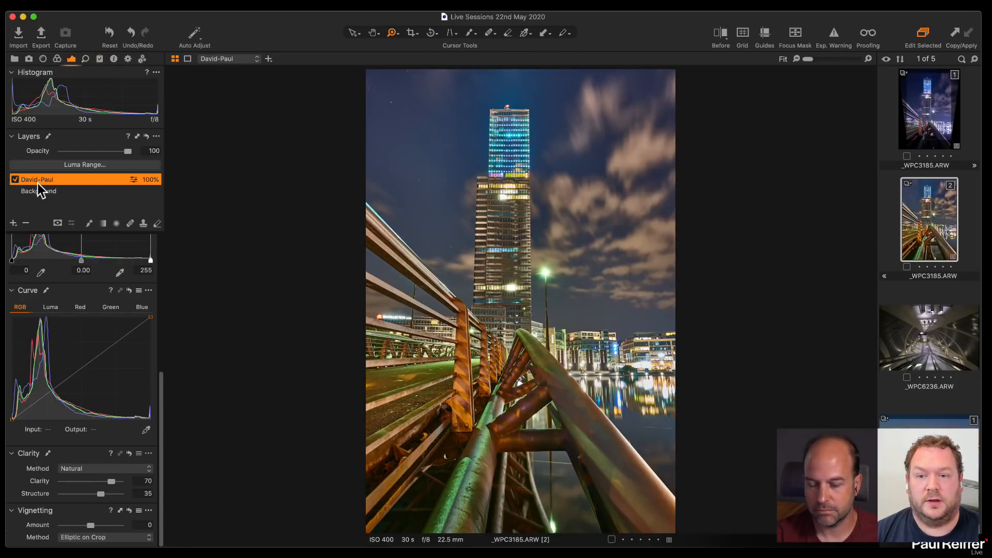
{"action": "left_click", "coordinate": [15, 179]}
{"action": "left_click", "coordinate": [15, 179]}
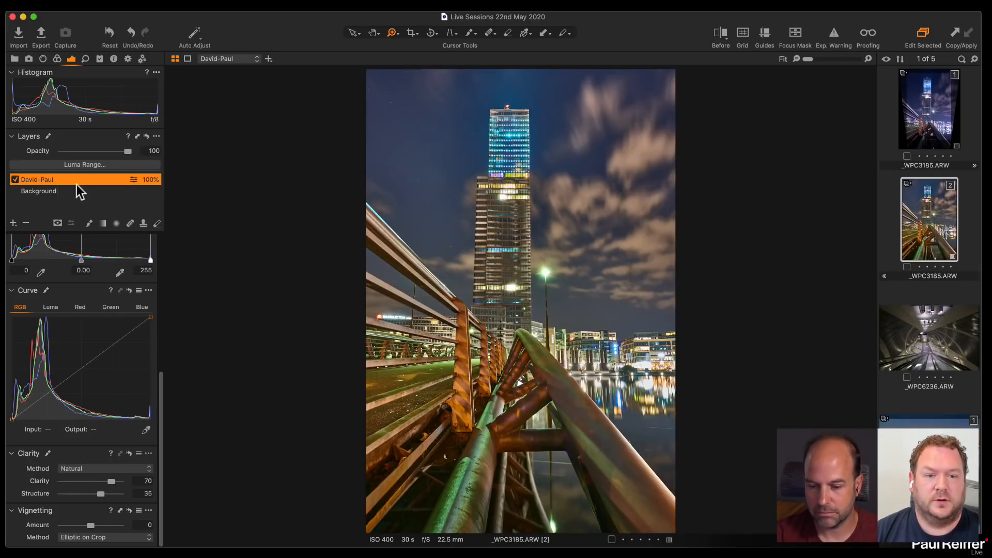
{"action": "left_click", "coordinate": [927, 421]}
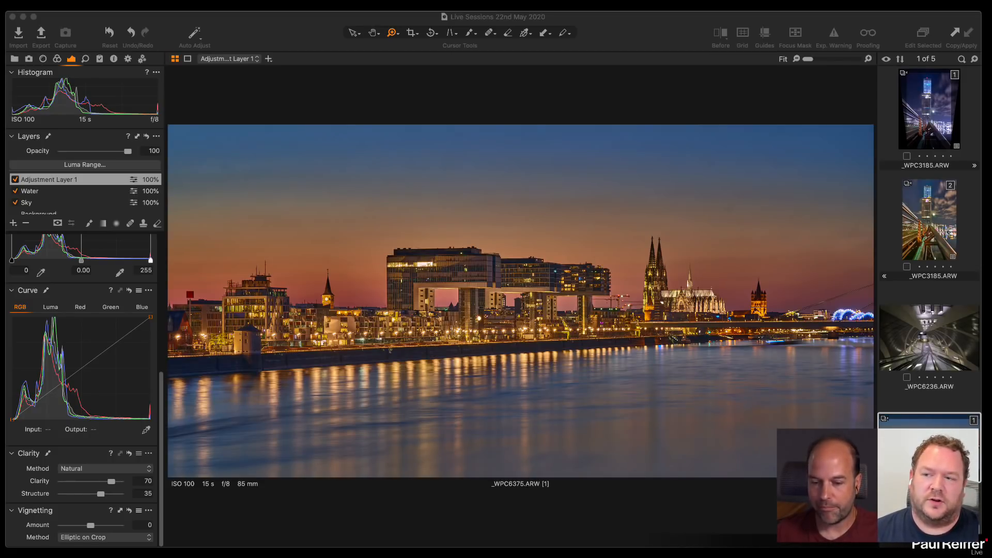
{"action": "left_click", "coordinate": [15, 179]}
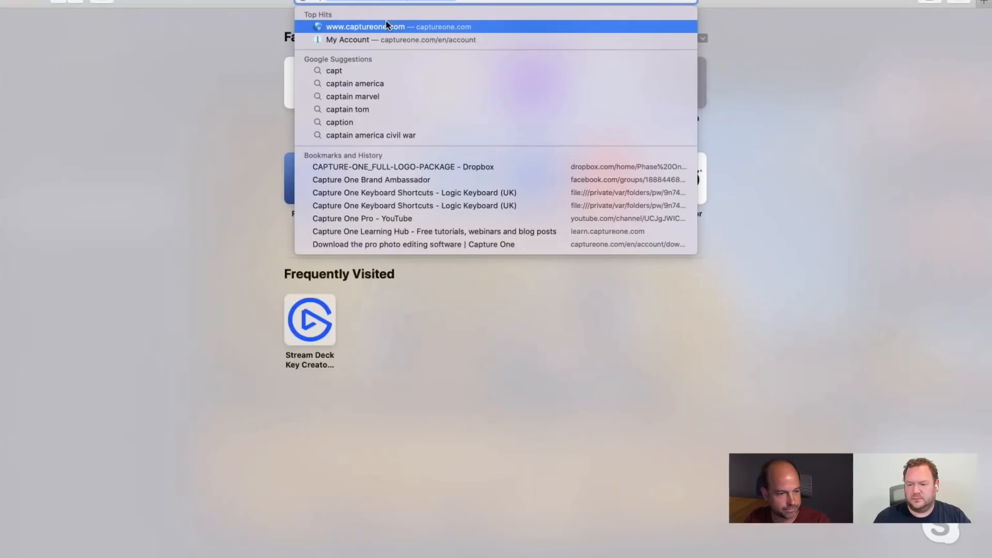
Open the captureone.com website in the browser, accept its cookies and go to the account sign-in page
{"action": "left_click", "coordinate": [386, 24]}
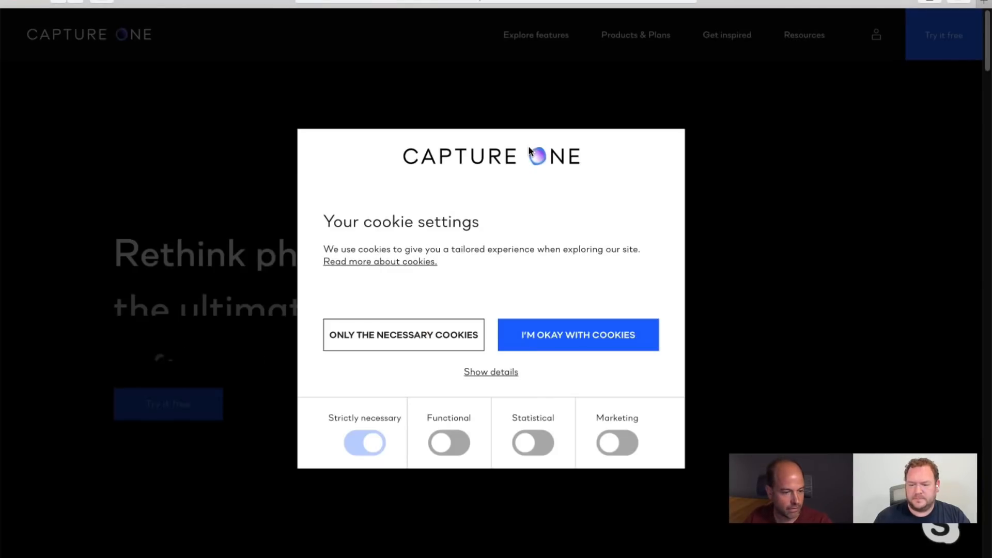
{"action": "left_click", "coordinate": [560, 339]}
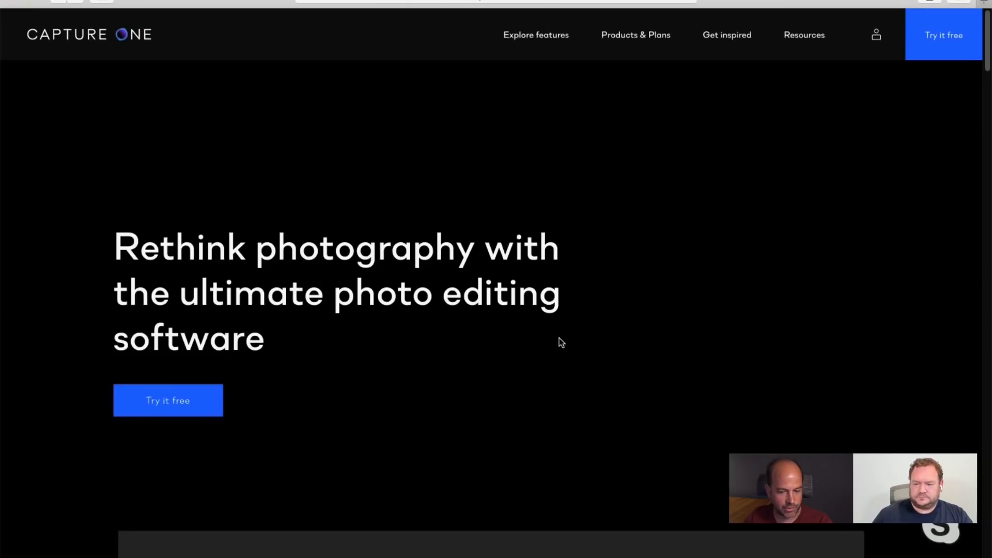
{"action": "left_click", "coordinate": [878, 42]}
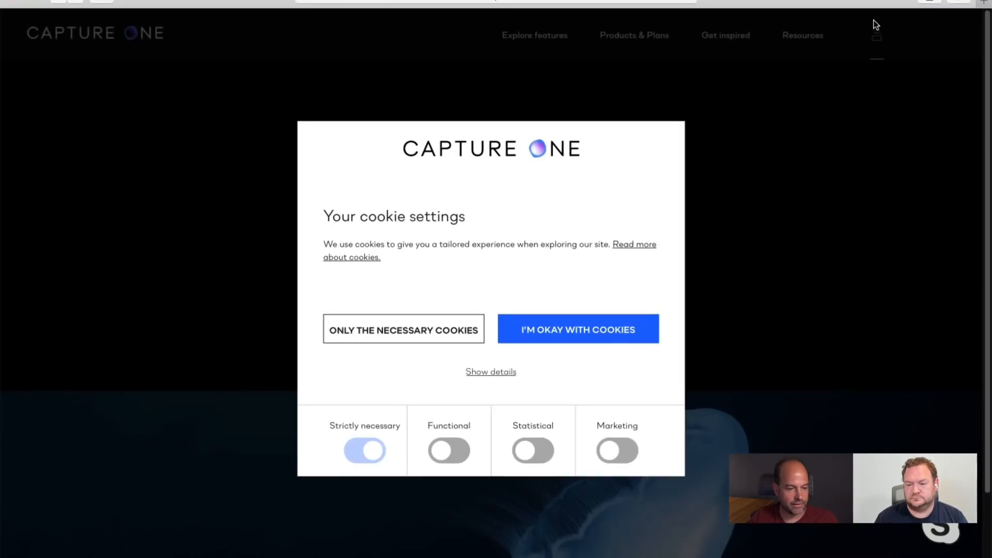
{"action": "left_click", "coordinate": [531, 330]}
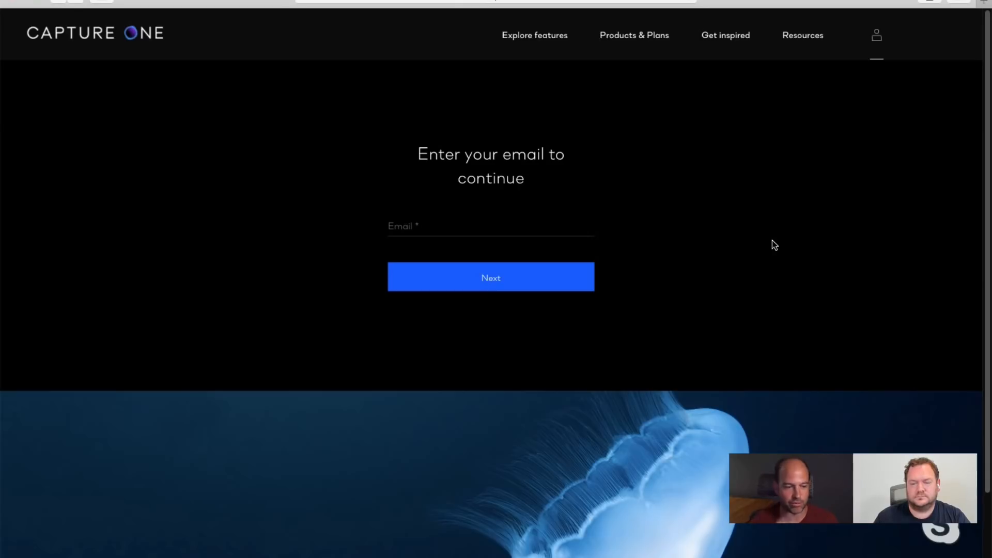
Switch to Capture One, view the What's New page of the Resource Hub with the survey collapsed, and close the hub
{"action": "key", "text": "super+Tab"}
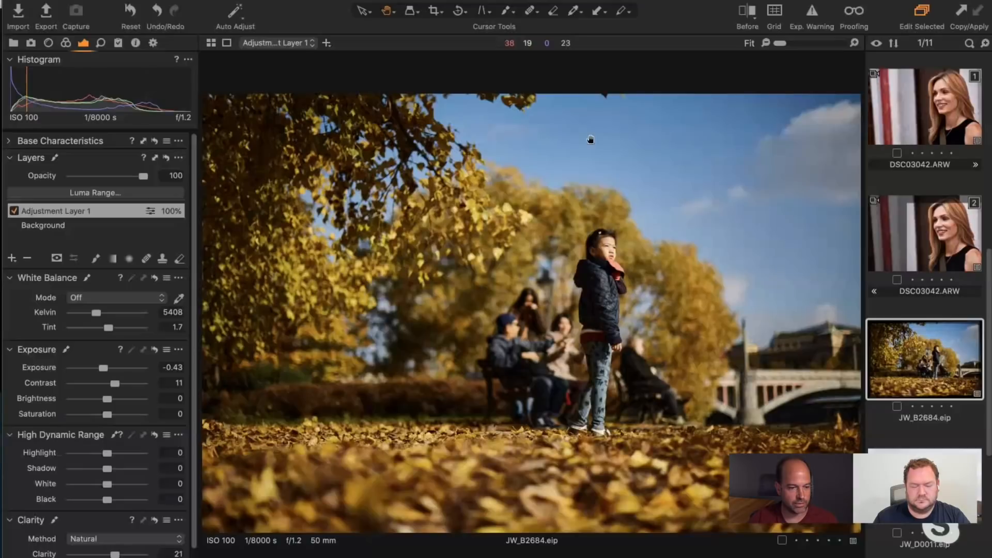
{"action": "left_click", "coordinate": [526, 1]}
{"action": "left_click", "coordinate": [543, 30]}
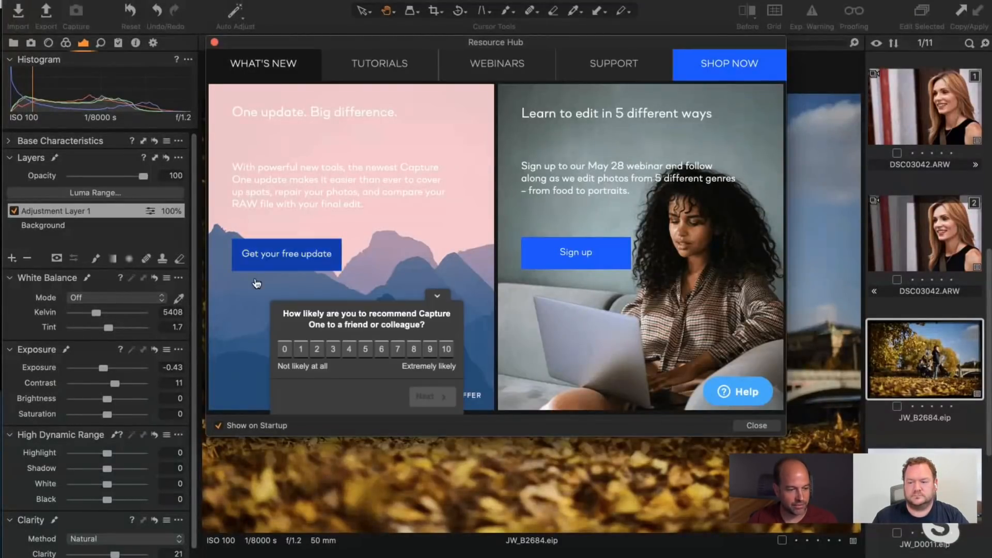
{"action": "left_click", "coordinate": [438, 298]}
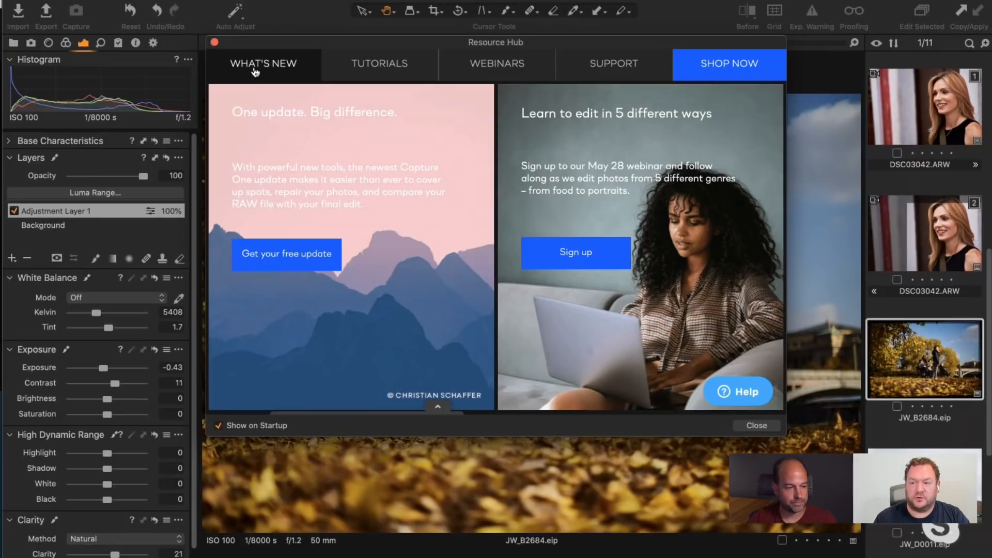
{"action": "left_click", "coordinate": [215, 43]}
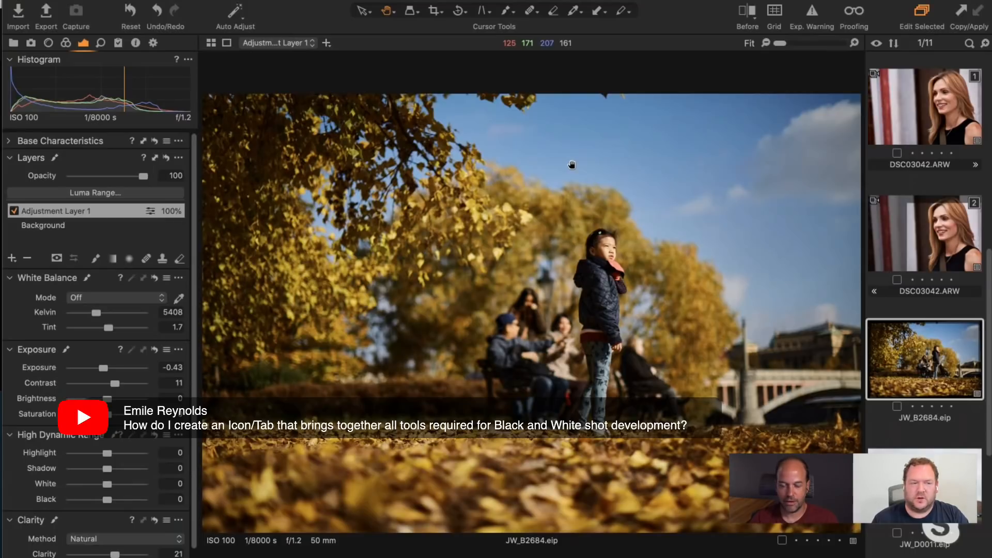
Add a custom tool tab with the hammer icon, named with the viewer's first name in possessive form followed by "Tools"
{"action": "right_click", "coordinate": [178, 39]}
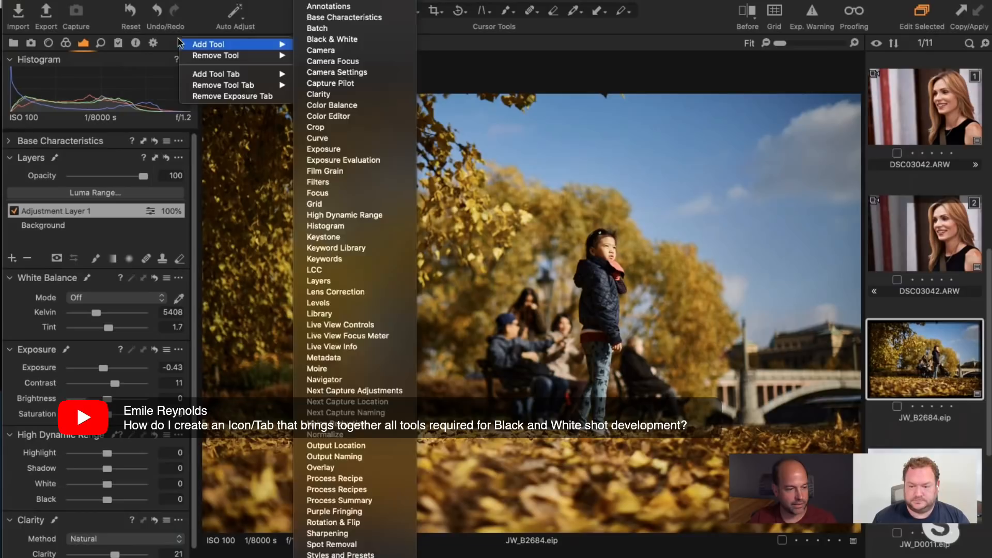
{"action": "mouse_move", "coordinate": [185, 75]}
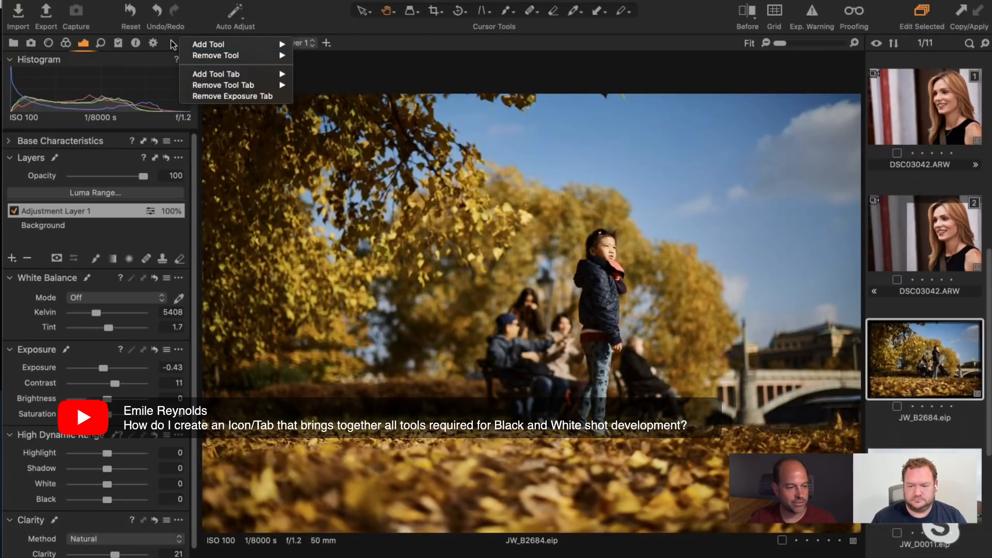
{"action": "mouse_move", "coordinate": [225, 75]}
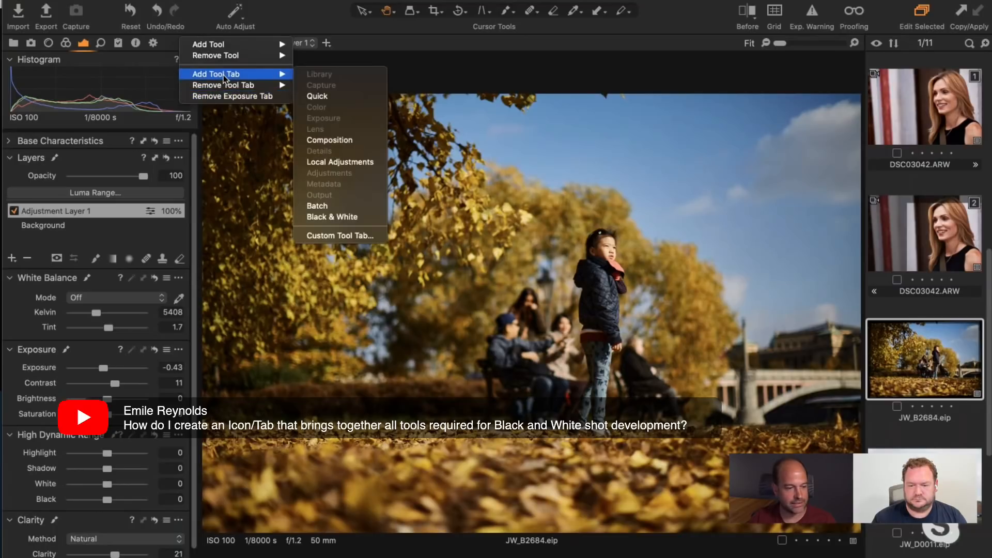
{"action": "left_click", "coordinate": [380, 237]}
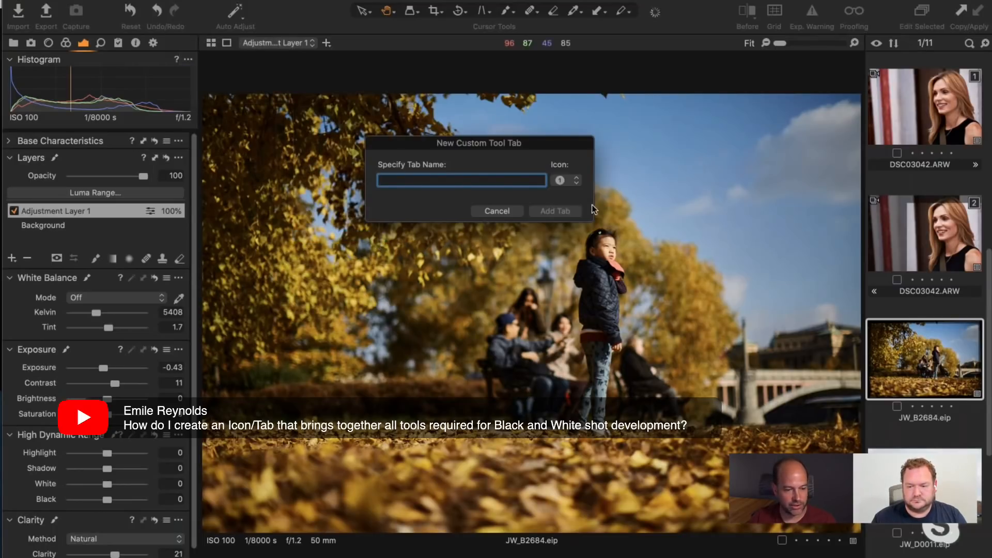
{"action": "left_click", "coordinate": [568, 181]}
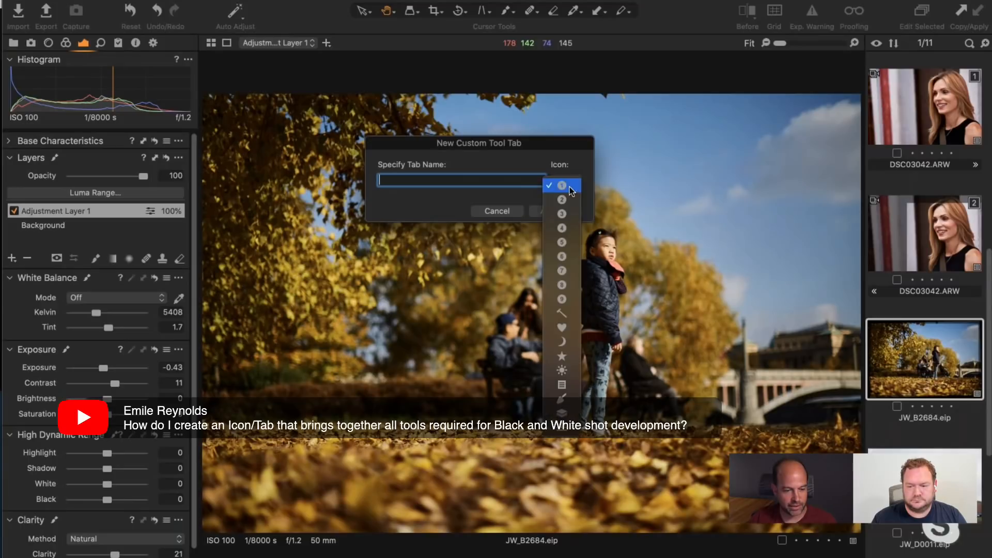
{"action": "left_click", "coordinate": [565, 313]}
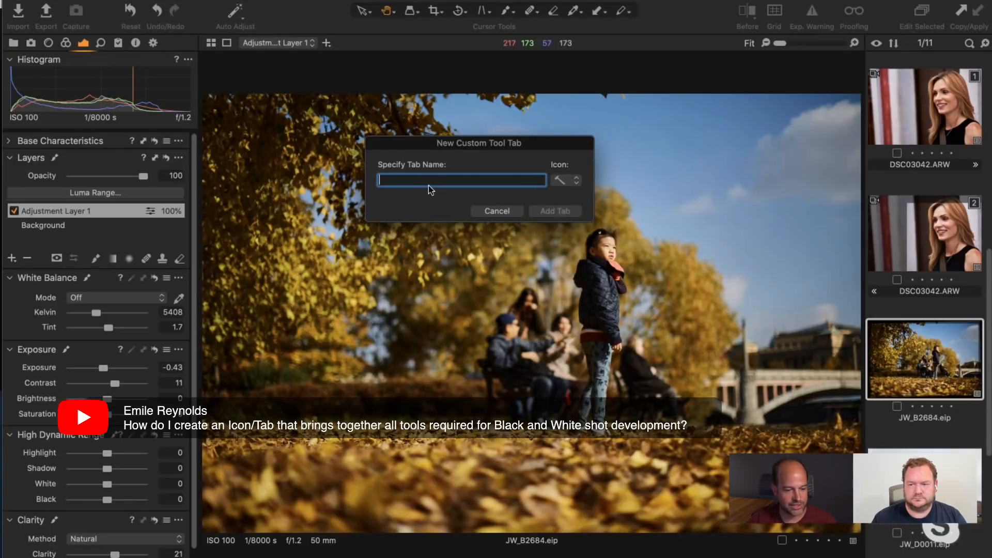
{"action": "type", "text": "E"}
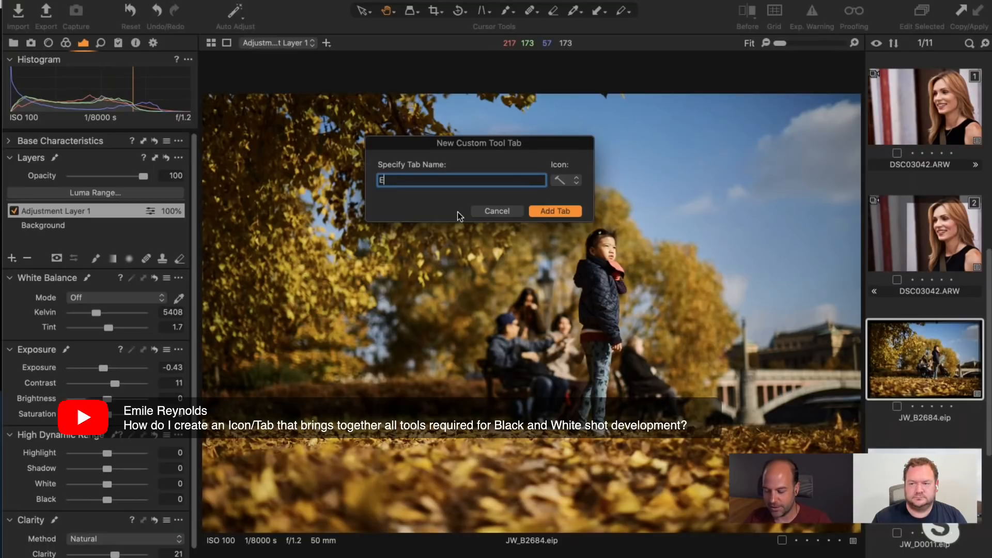
{"action": "type", "text": "mil"}
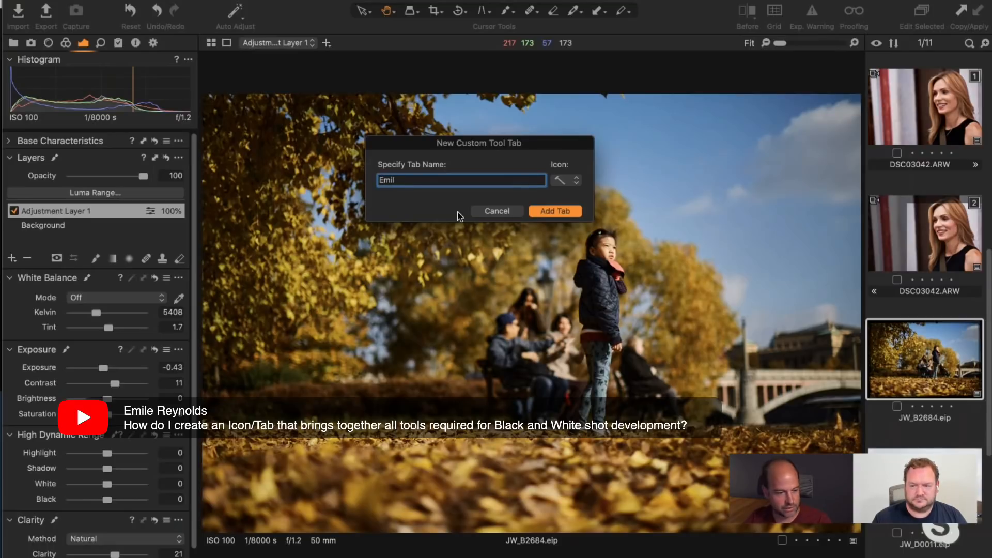
{"action": "type", "text": "'s "}
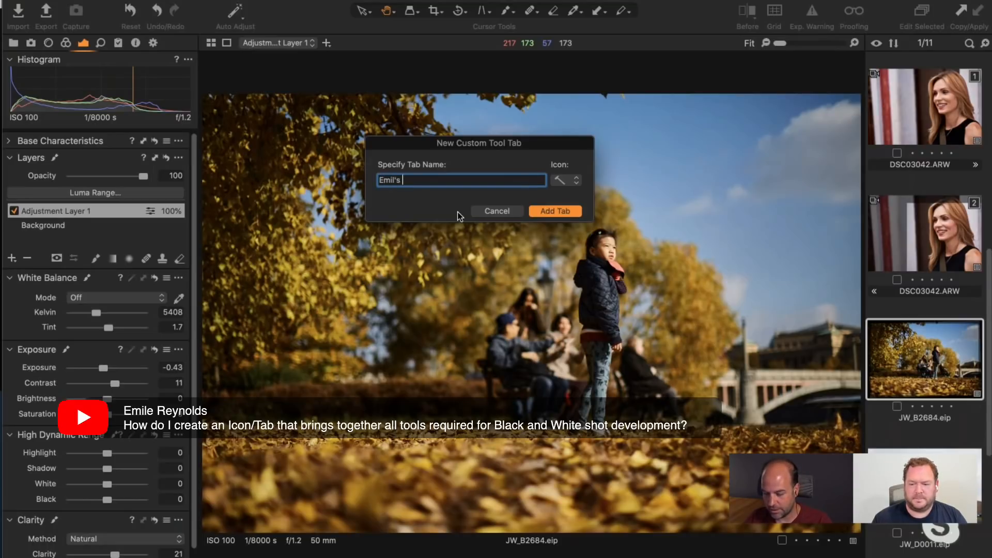
{"action": "type", "text": "Tools"}
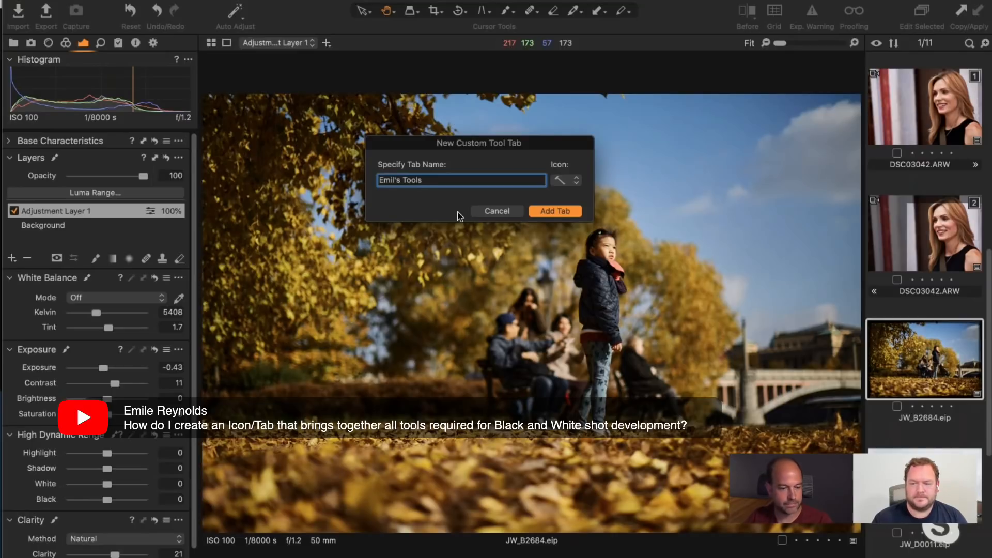
{"action": "left_click", "coordinate": [569, 211]}
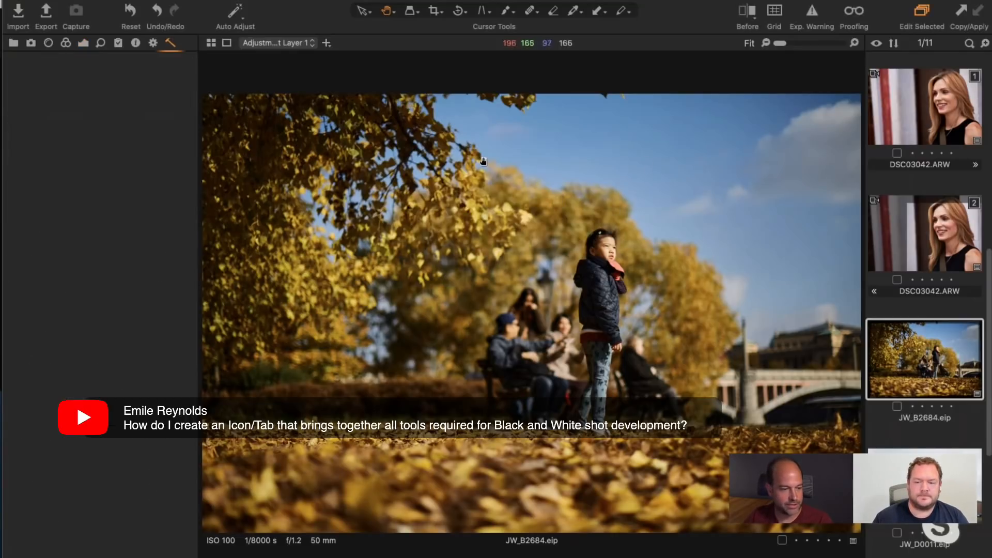
Examine the tools that can be added to the new custom tab and the available workspace options
{"action": "right_click", "coordinate": [171, 43]}
{"action": "mouse_move", "coordinate": [176, 50]}
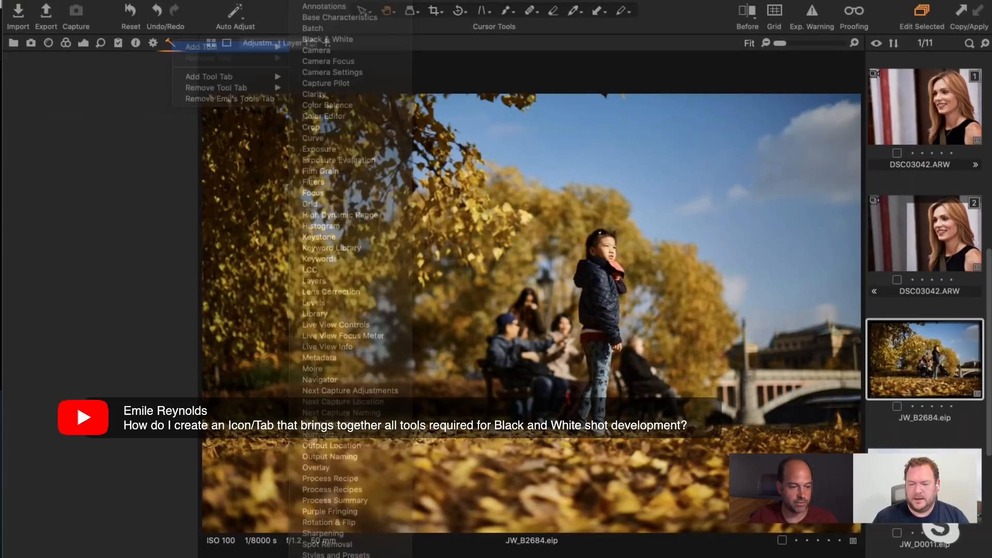
{"action": "left_click", "coordinate": [443, 0]}
{"action": "mouse_move", "coordinate": [452, 0]}
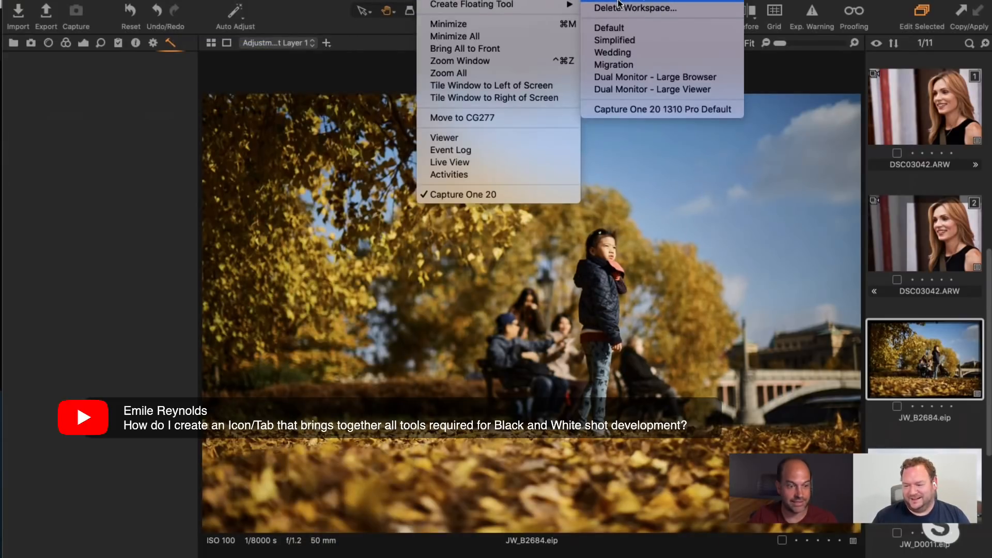
{"action": "left_click", "coordinate": [332, 192]}
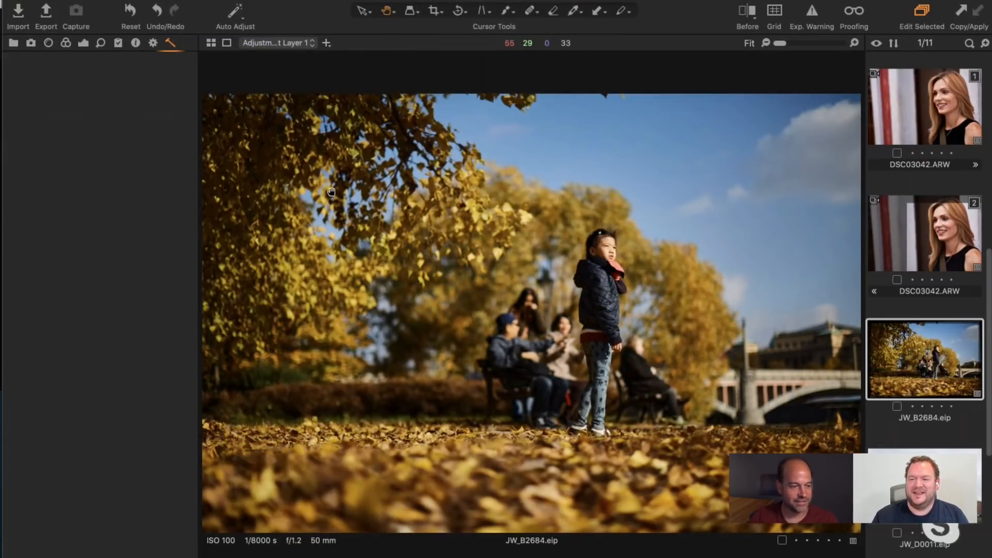